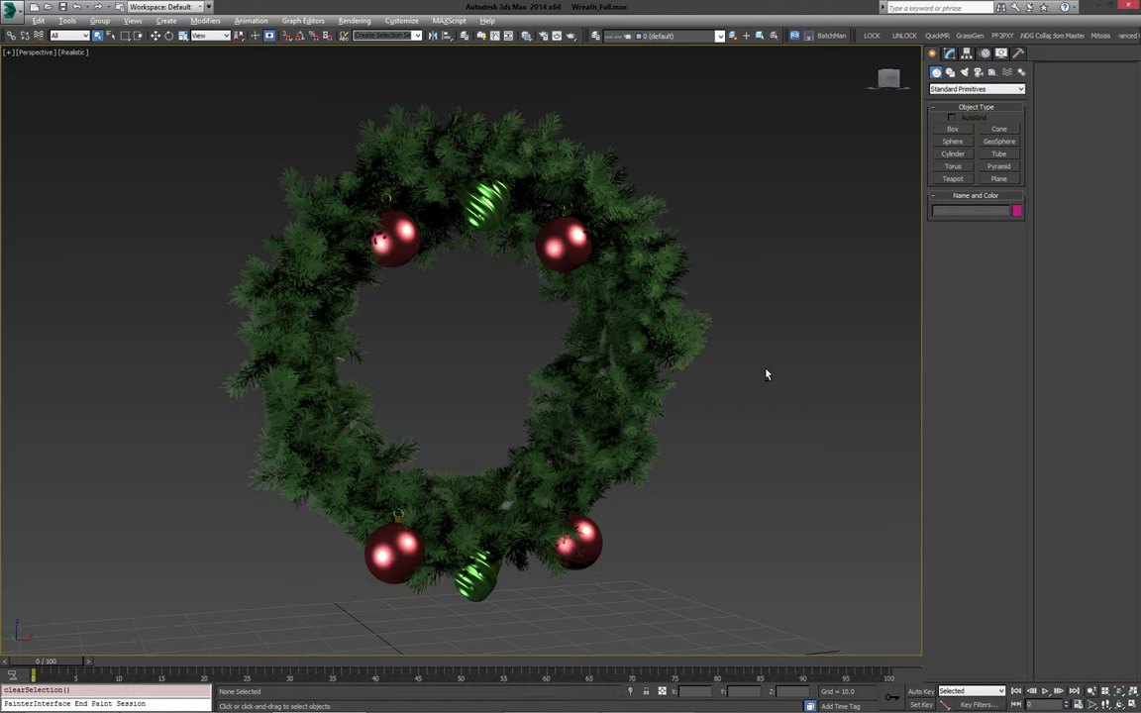
Step: Examine the finished wreath's pine needles, lights and ornaments from several angles and distances
alt+middle_drag(766, 374, 599, 478)
scroll(600, 358, up, 3)
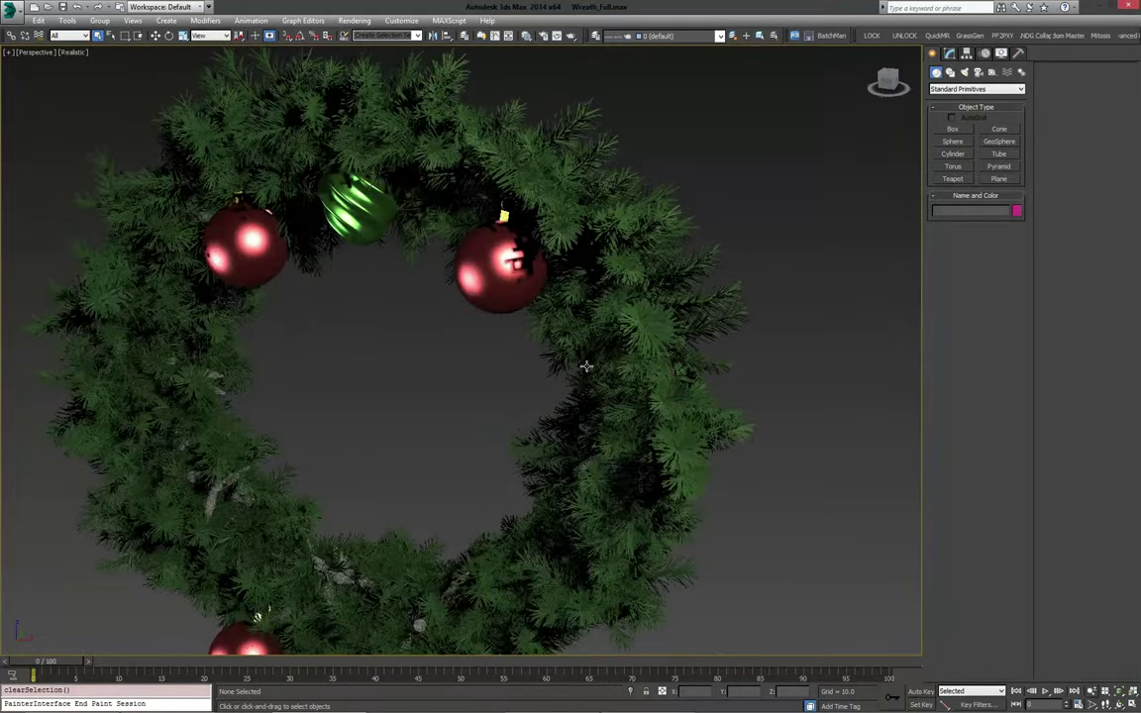
alt+middle_drag(585, 366, 763, 342)
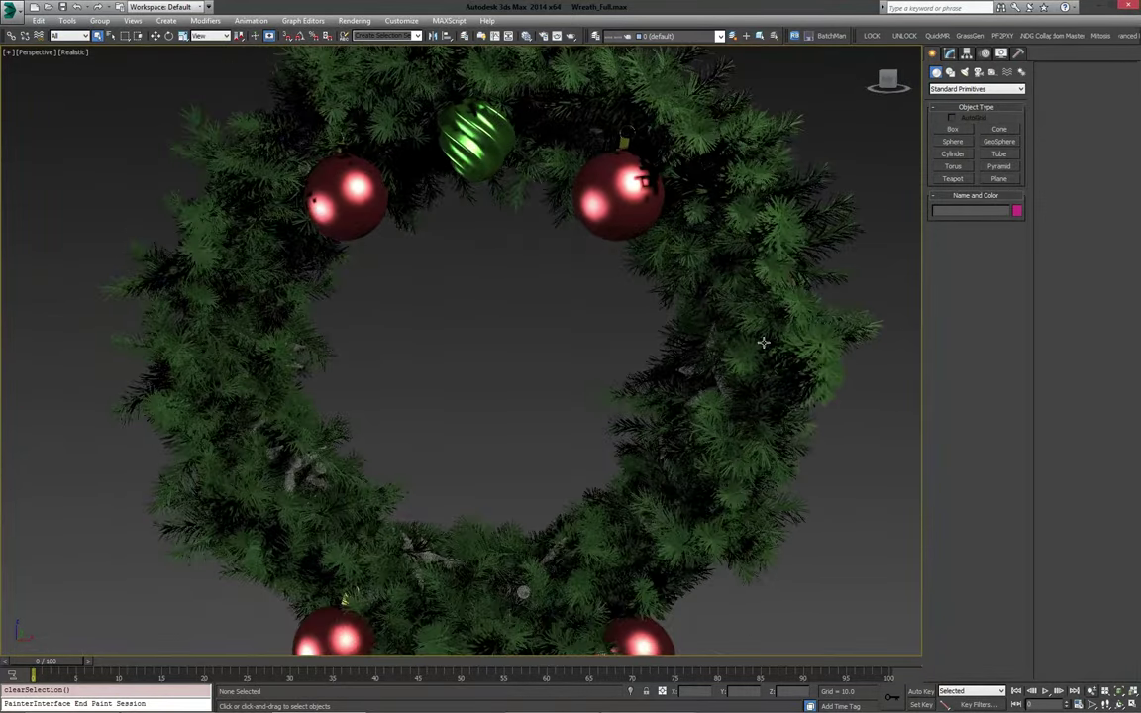
click(775, 315)
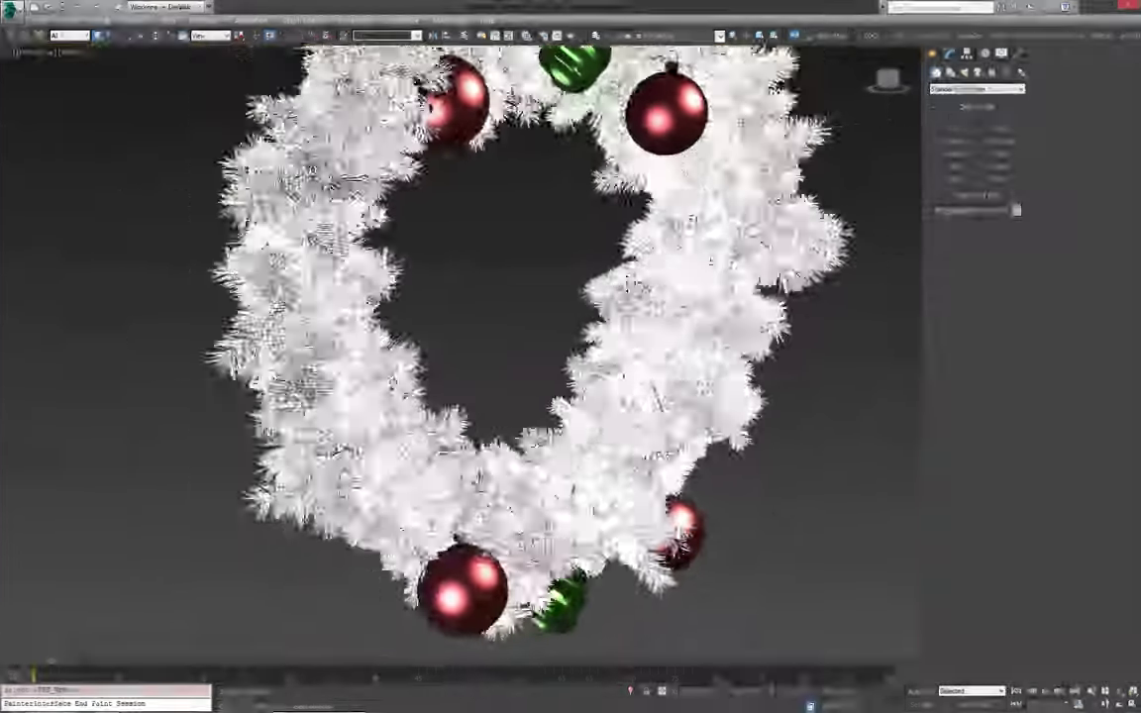
alt+middle_drag(659, 259, 484, 310)
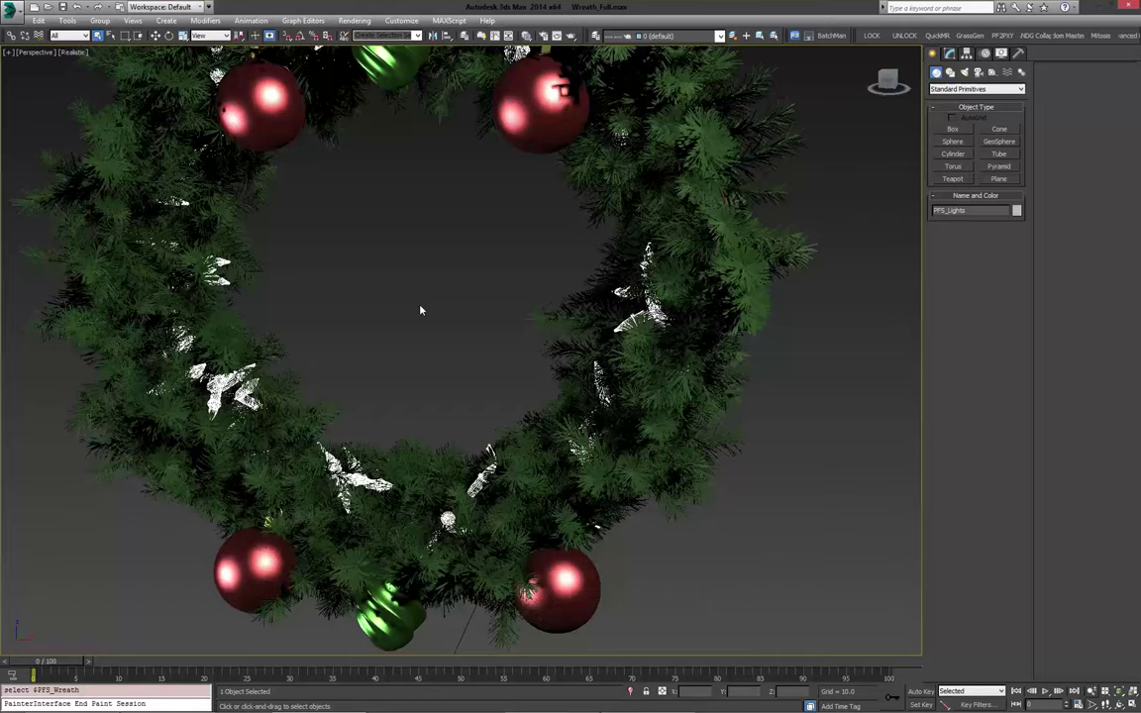
scroll(471, 331, down, 3)
mouse_move(472, 331)
alt+middle_down()
mouse_move(555, 394)
mouse_move(487, 316)
alt+middle_up()
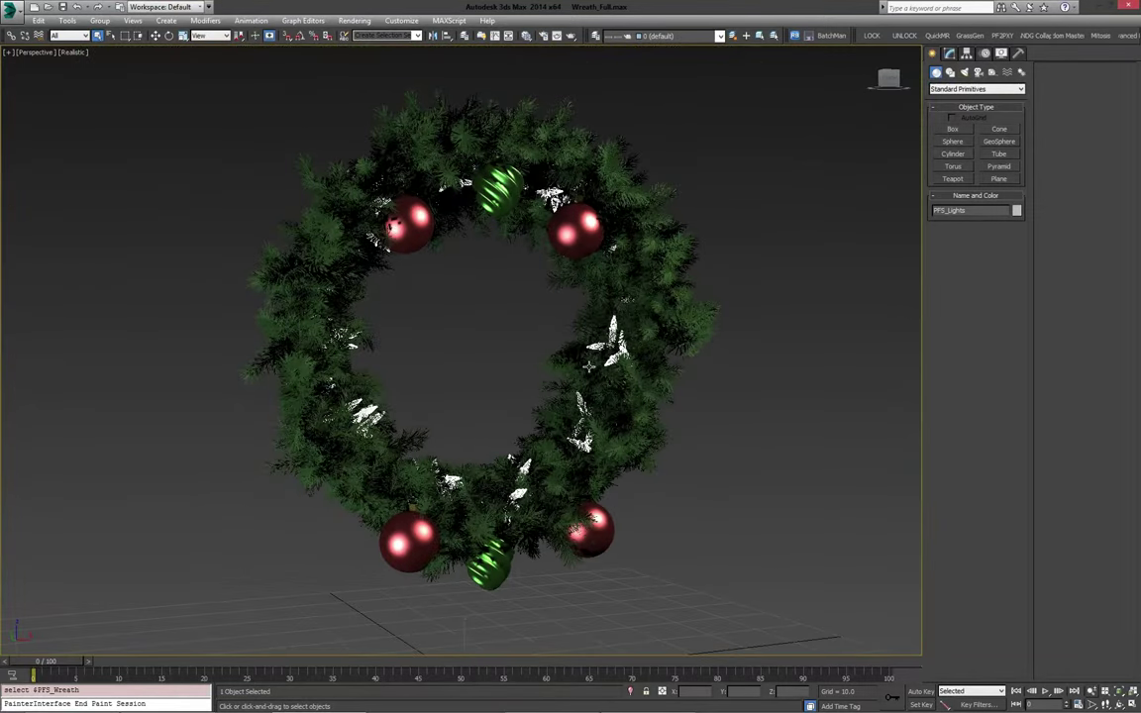
alt+middle_drag(445, 135, 462, 326)
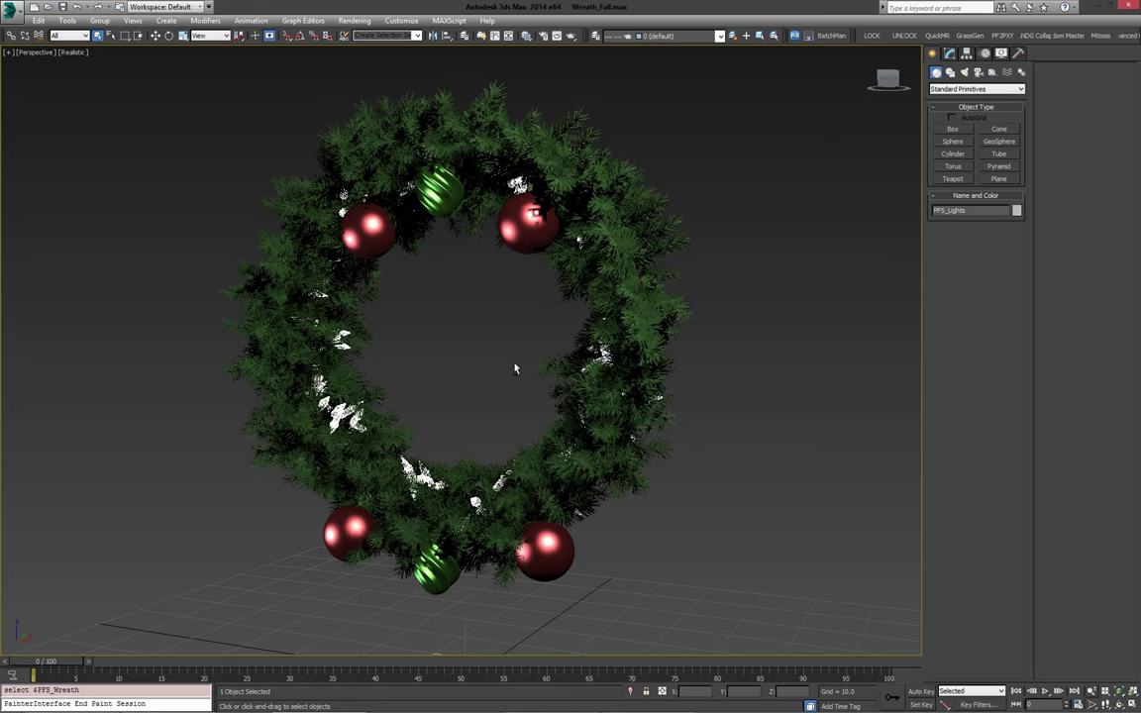
click(367, 230)
click(437, 191)
click(527, 220)
mouse_move(509, 362)
middle_down()
mouse_move(538, 316)
mouse_move(534, 389)
mouse_move(530, 372)
middle_up()
Step: Switch to the empty scene and draw a cylinder at the grid's centre, radius about 5.4 and height about 27
key(alt+Tab)
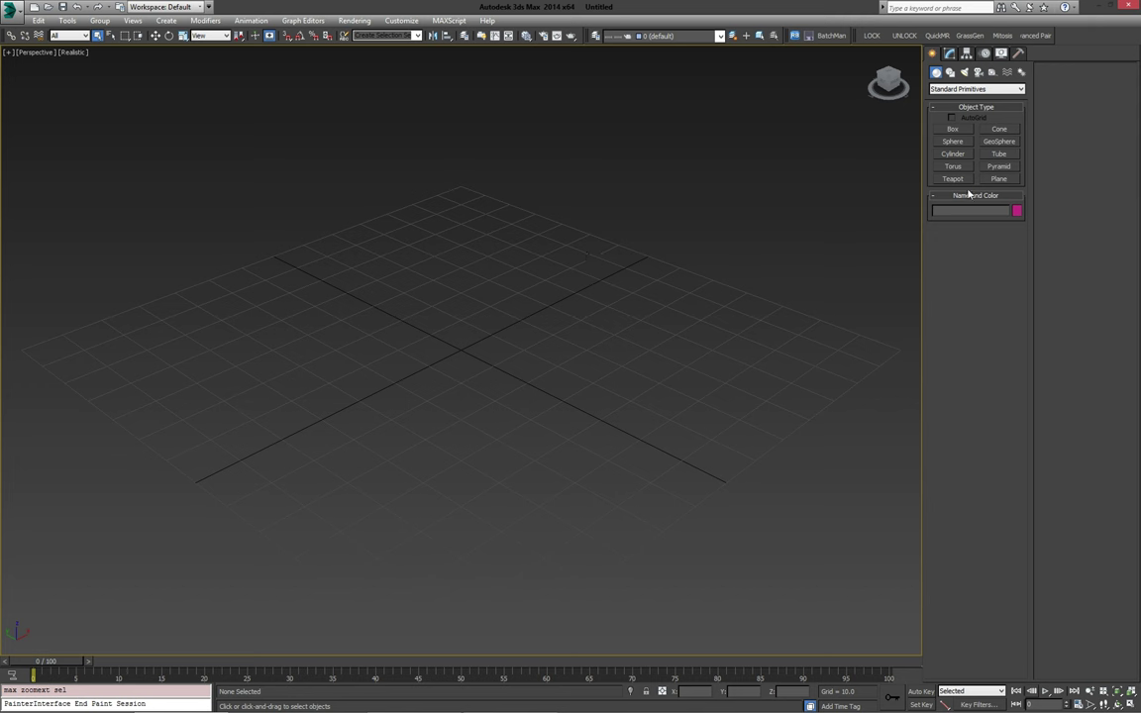
click(953, 154)
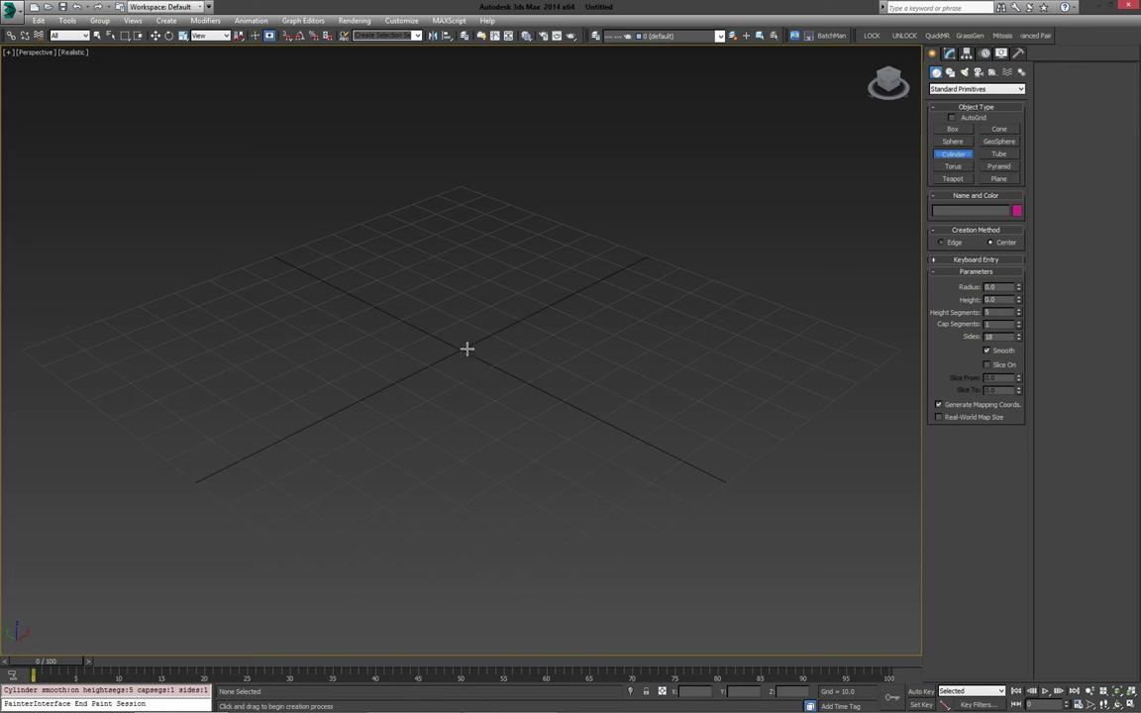
drag(458, 351, 465, 363)
click(465, 362)
click(447, 239)
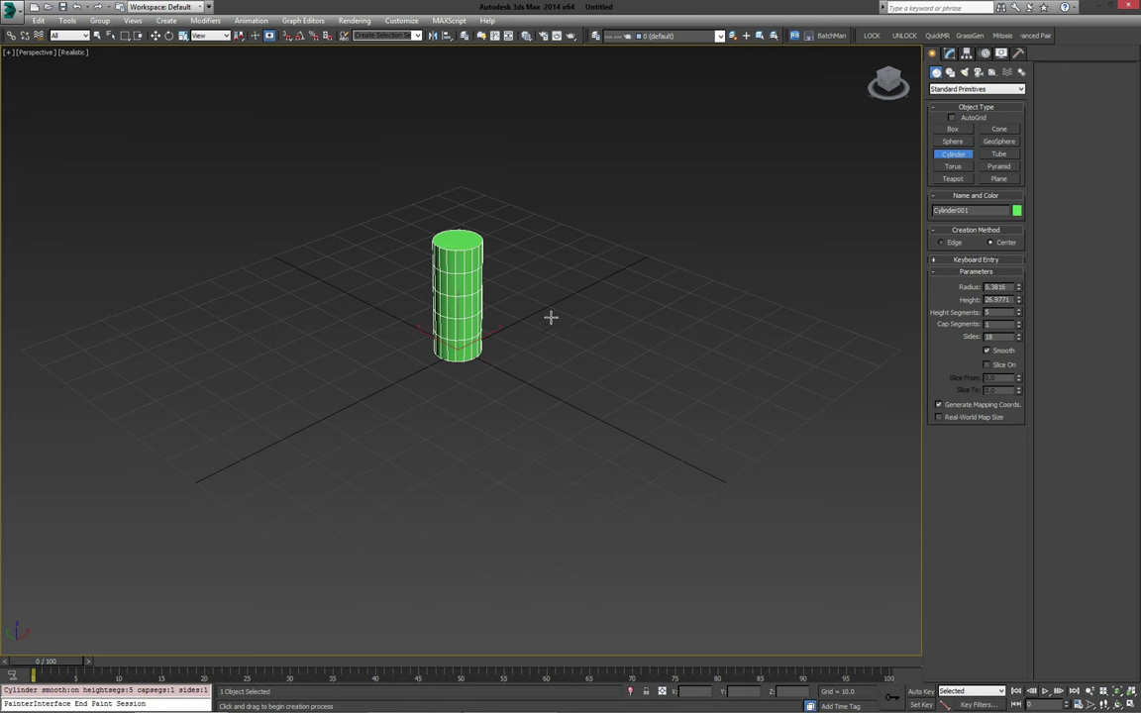
right_click(557, 327)
Step: Set the cylinder's radius to 0.15 and its height to 8.5
alt+middle_drag(606, 339, 657, 290)
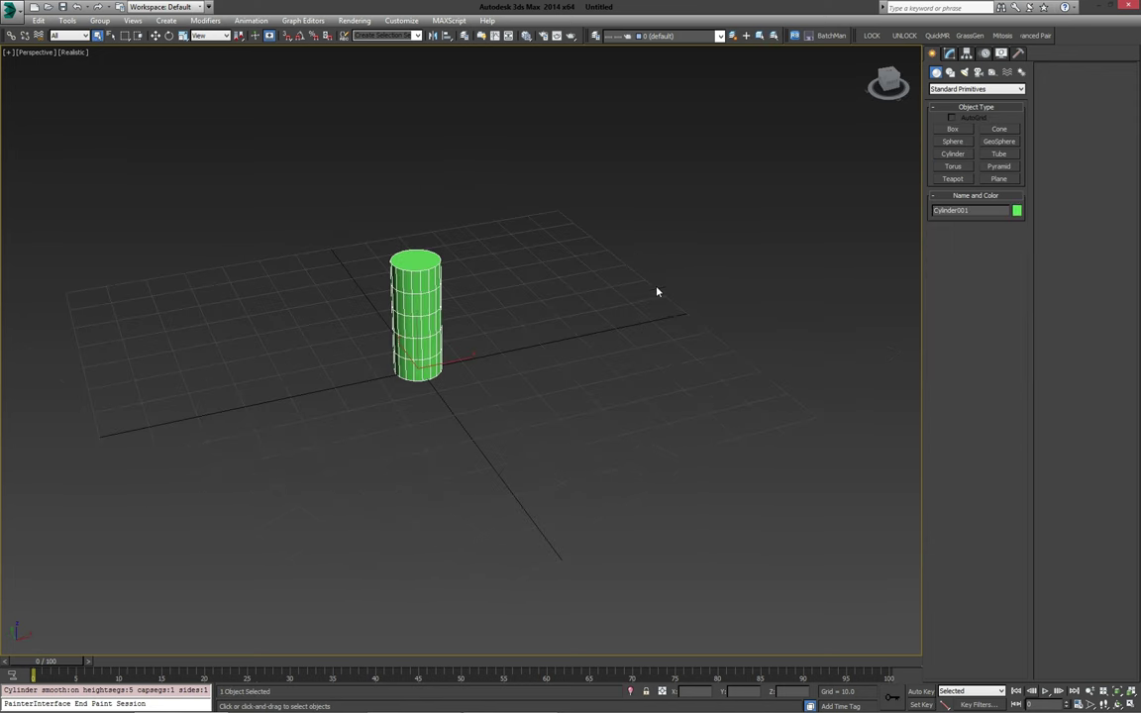
click(949, 53)
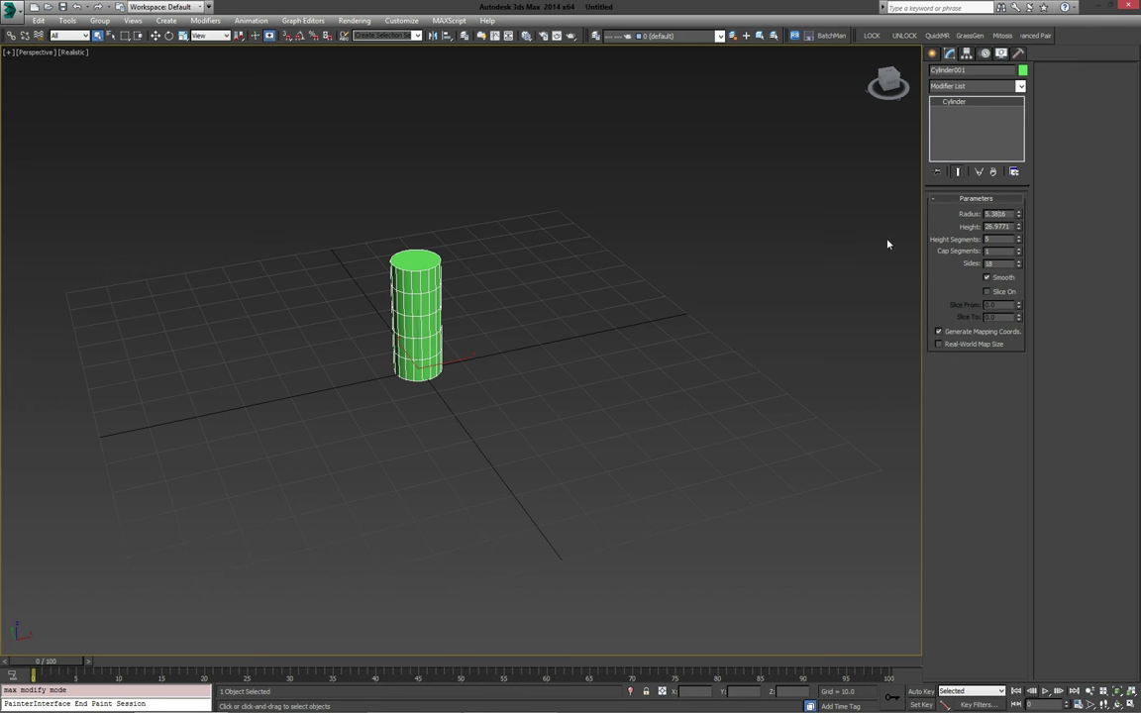
double_click(1009, 214)
text(0.15)
key(Return)
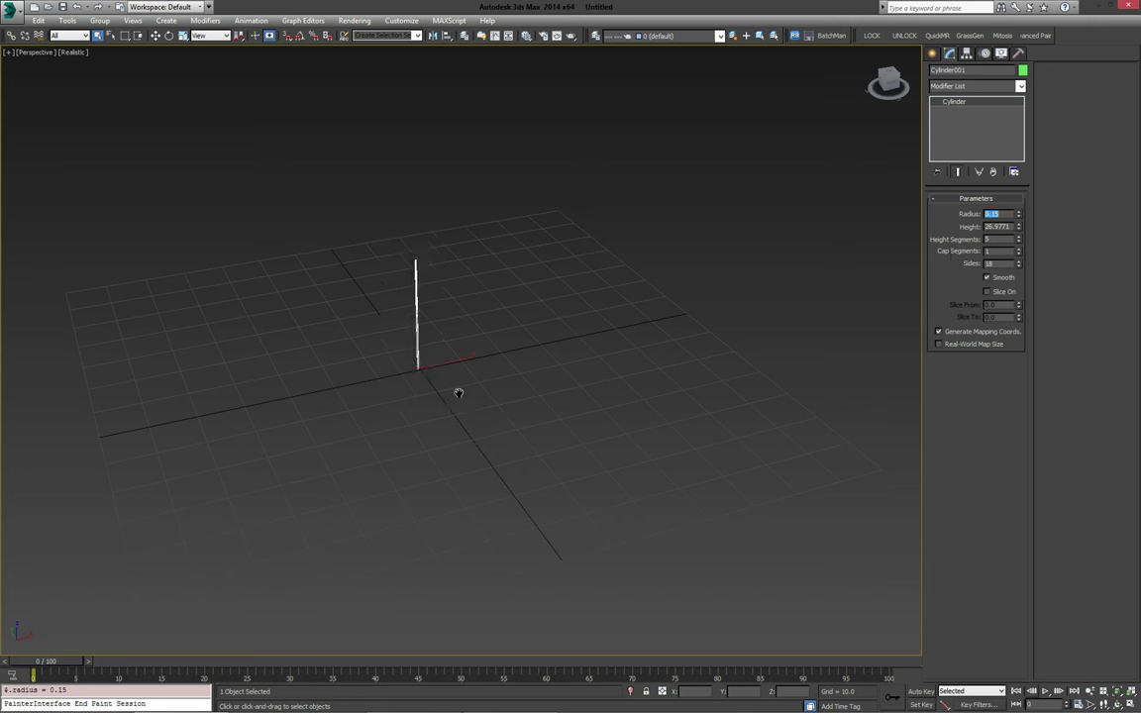
middle_drag(459, 392, 541, 396)
scroll(509, 351, up, 3)
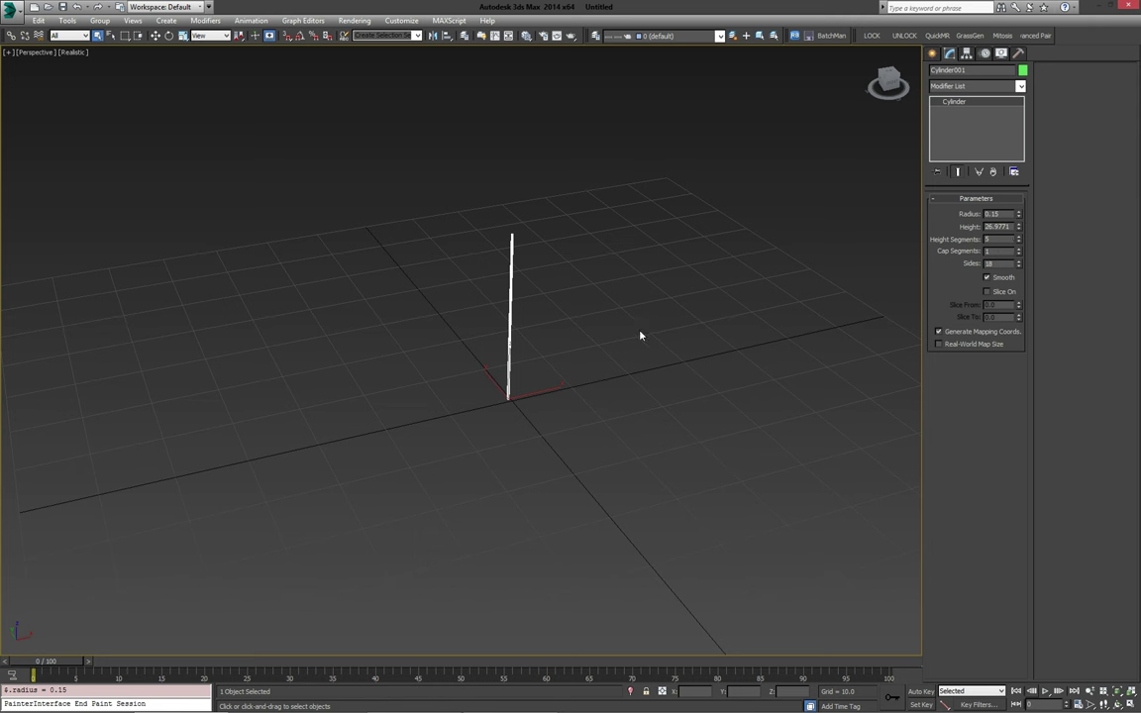
middle_drag(642, 336, 674, 333)
double_click(996, 227)
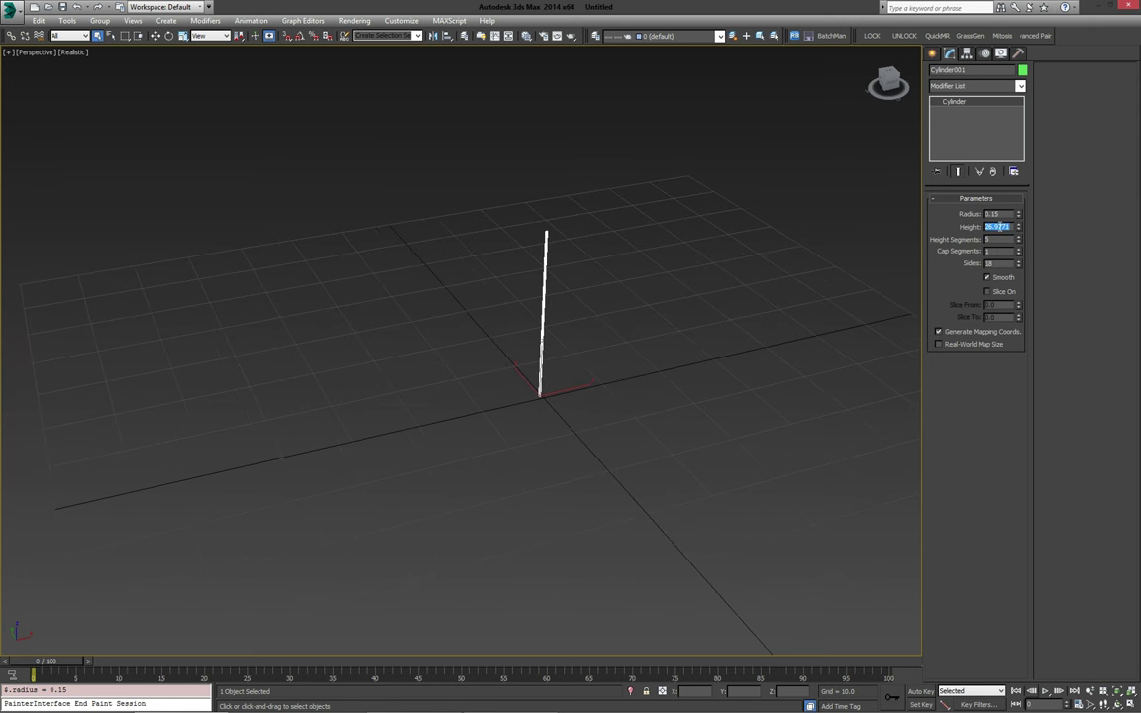
text(8.5)
key(Return)
Step: Reduce the thin cylinder to 3 height segments and 6 sides
middle_drag(537, 367, 517, 273)
scroll(540, 309, up, 2)
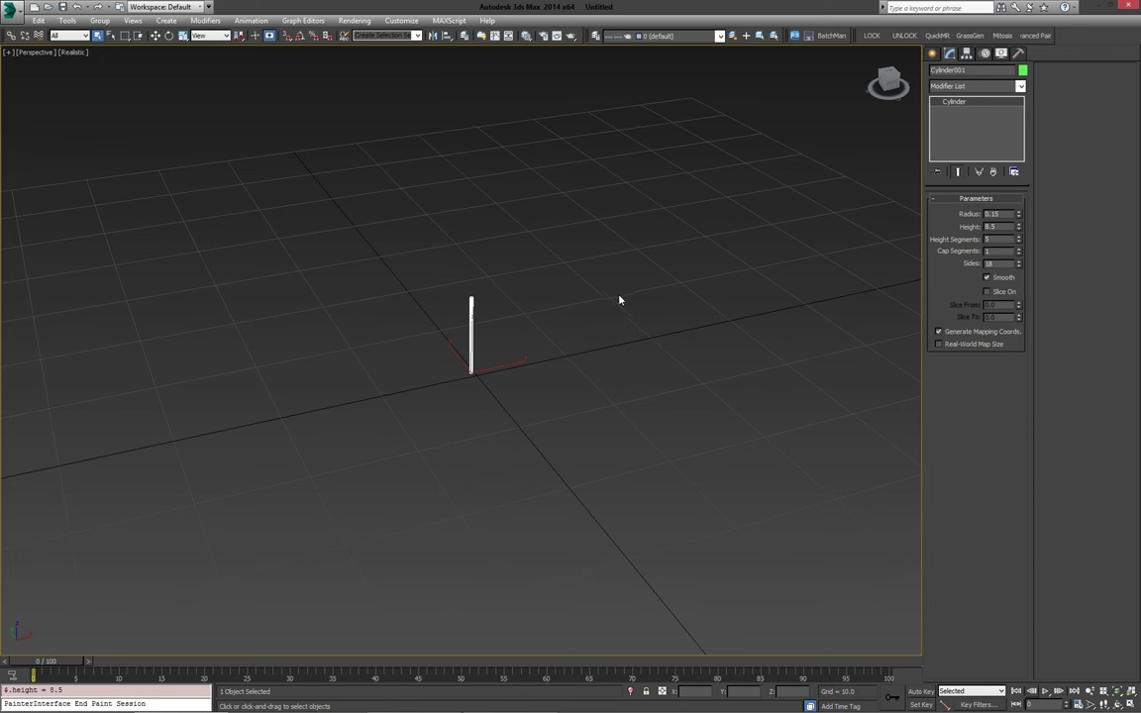
middle_drag(658, 291, 724, 285)
scroll(559, 312, up, 5)
middle_drag(600, 301, 639, 316)
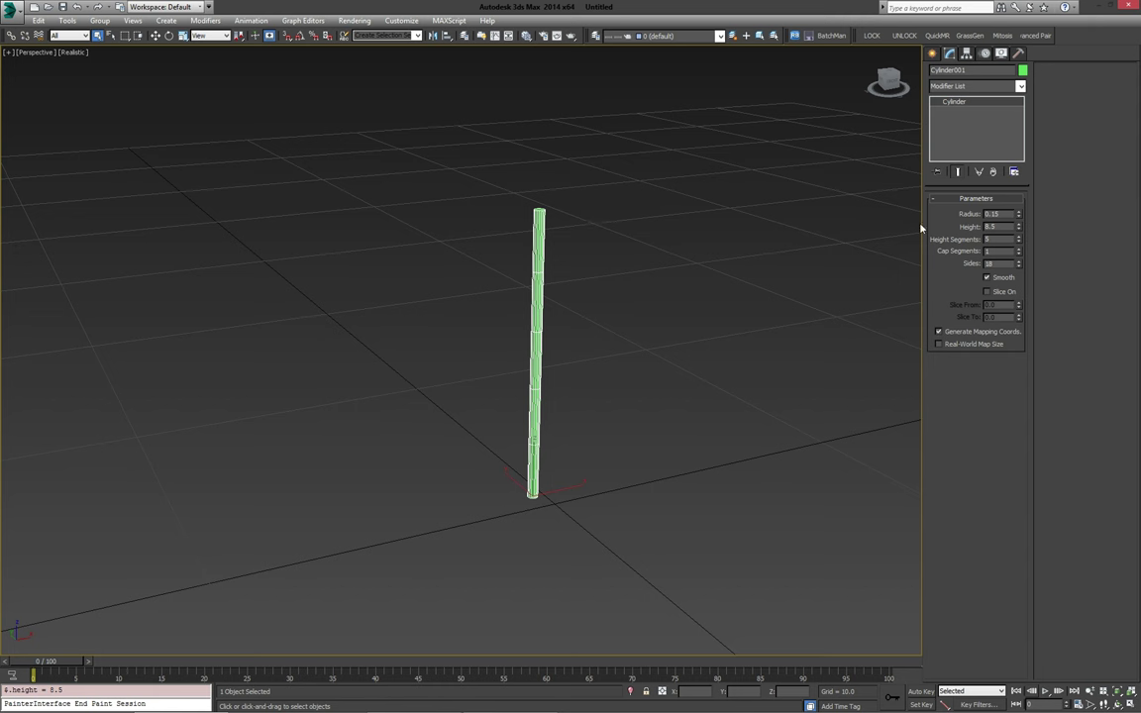
right_click(1019, 241)
alt+middle_drag(686, 267, 653, 280)
drag(994, 239, 940, 249)
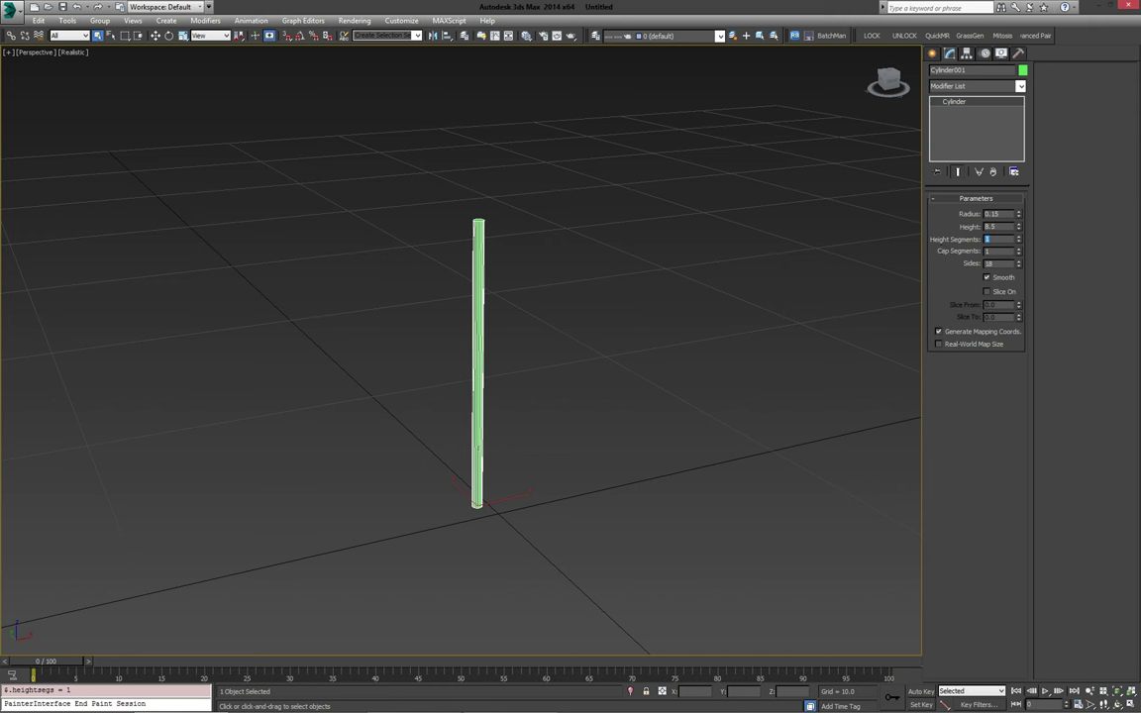
key(Return)
key(Tab)
key(Tab)
text(6)
key(Return)
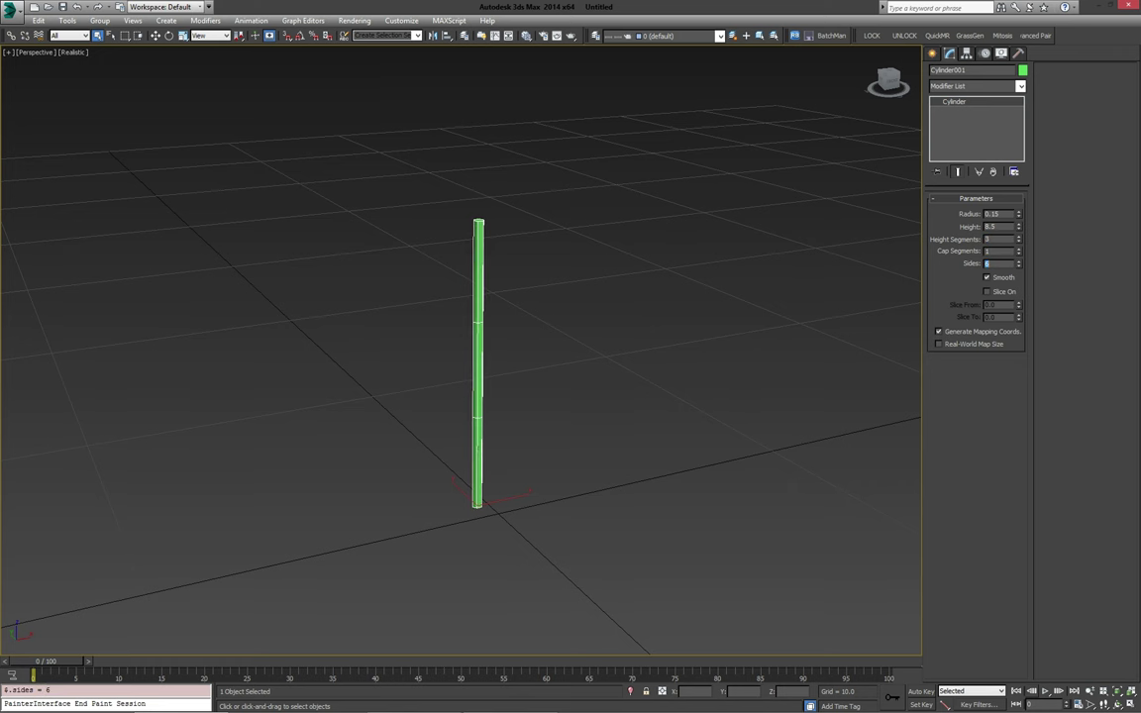
Step: Move the cylinder to the world origin by zeroing its X and Y positions
key(w)
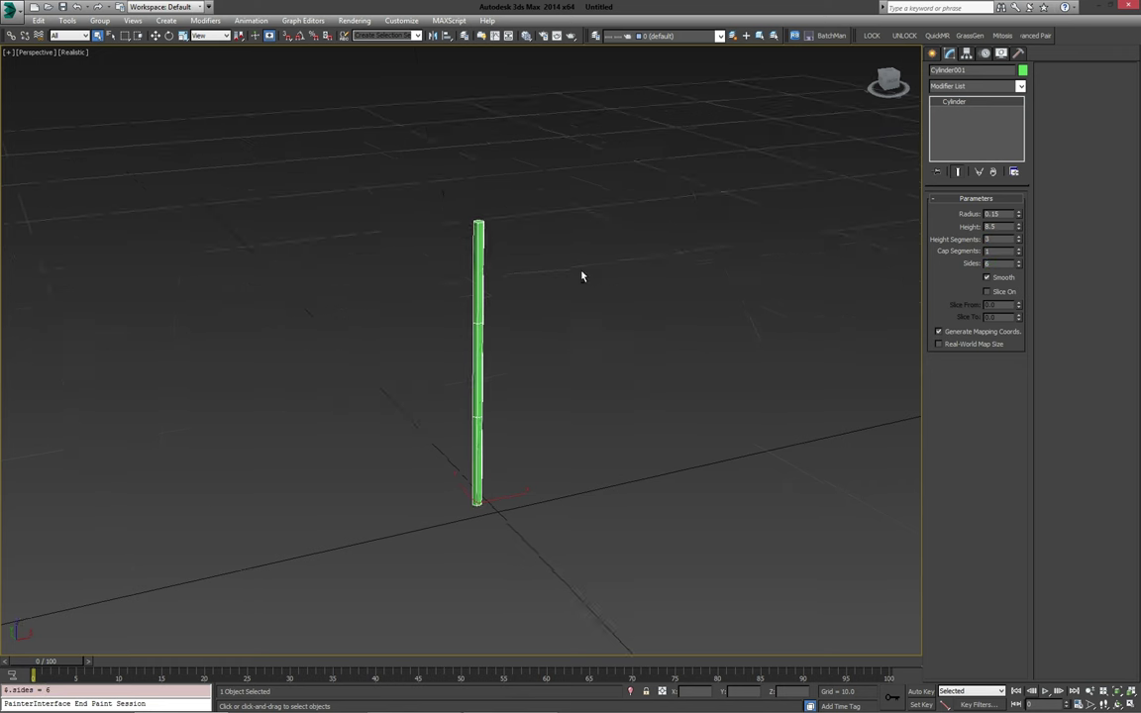
alt+middle_drag(583, 275, 661, 426)
right_click(715, 691)
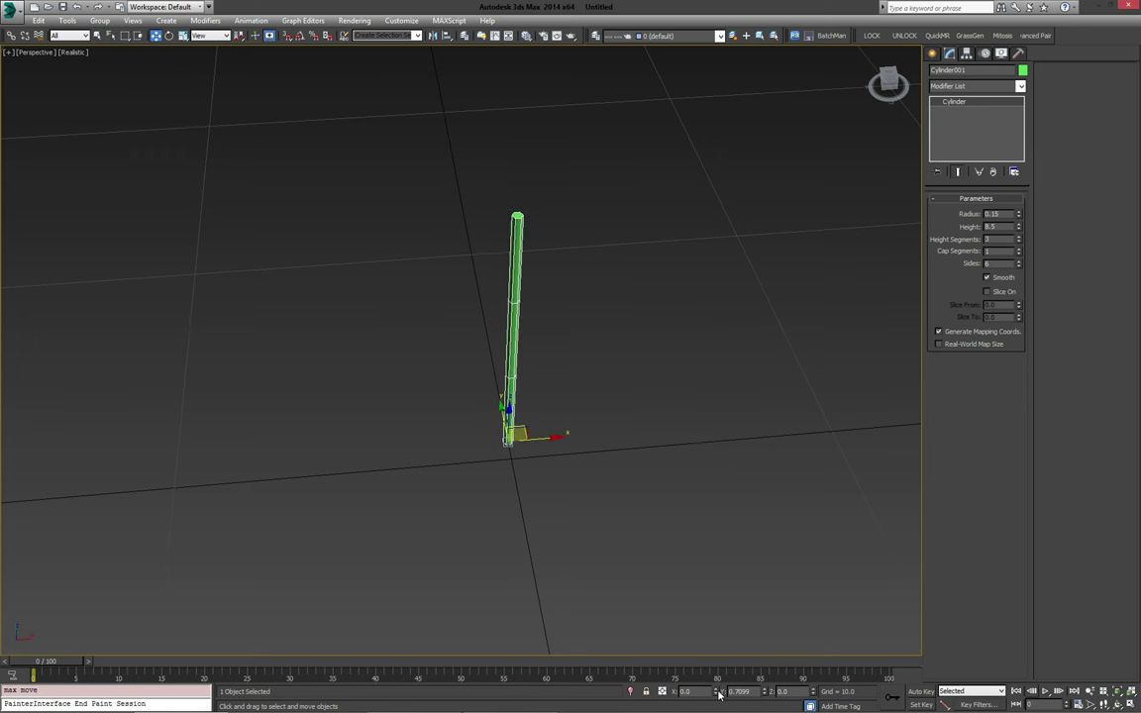
right_click(766, 692)
Step: Apply a Taper modifier to the cylinder with an amount of -0.51, narrowing it toward the tip
alt+middle_drag(647, 451, 614, 488)
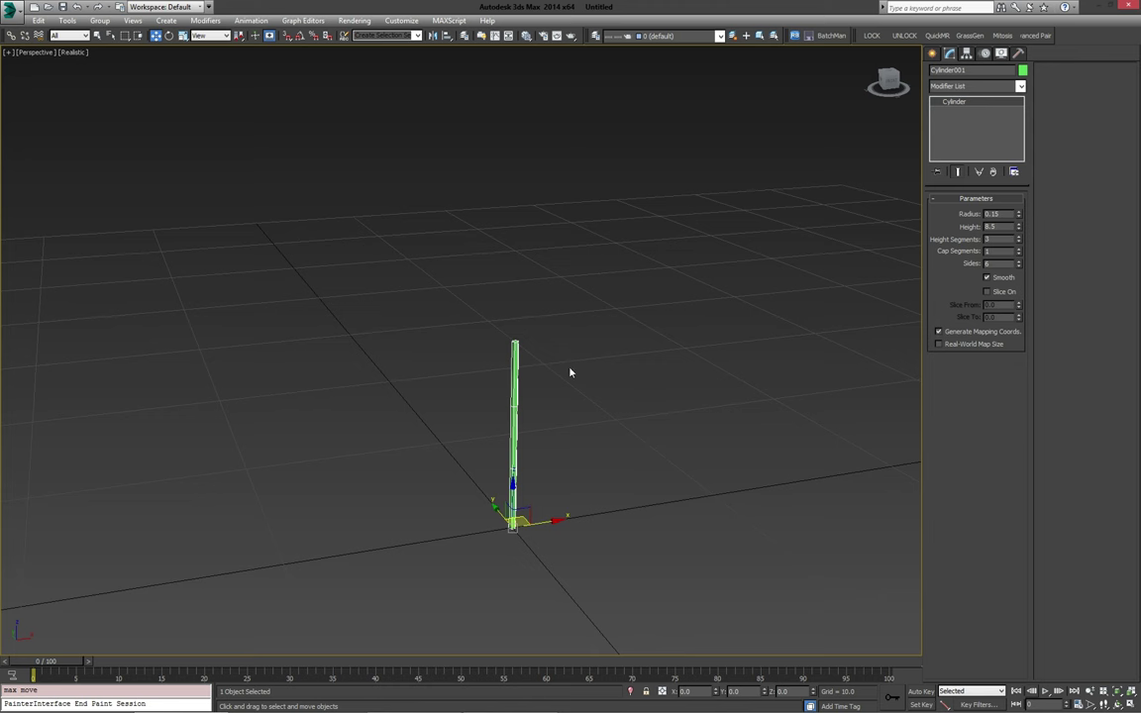
middle_drag(570, 372, 539, 367)
click(961, 87)
scroll(982, 500, down, 2)
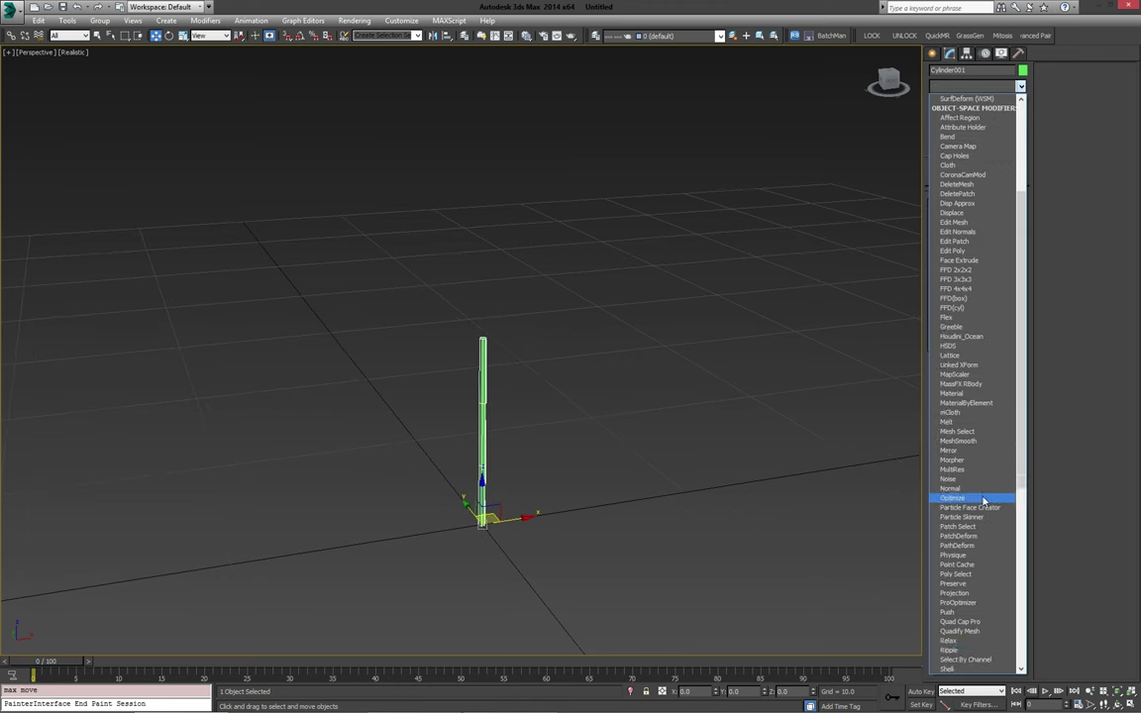
scroll(982, 500, down, 8)
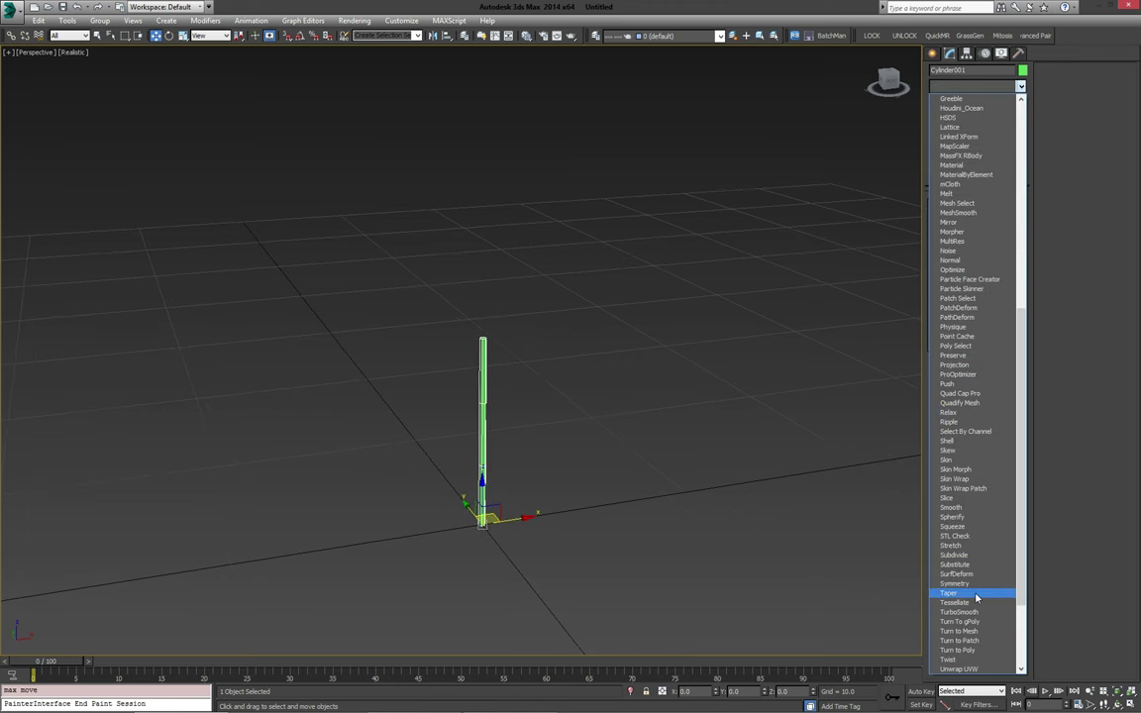
click(976, 593)
drag(1004, 220, 1005, 241)
alt+middle_drag(586, 295, 566, 315)
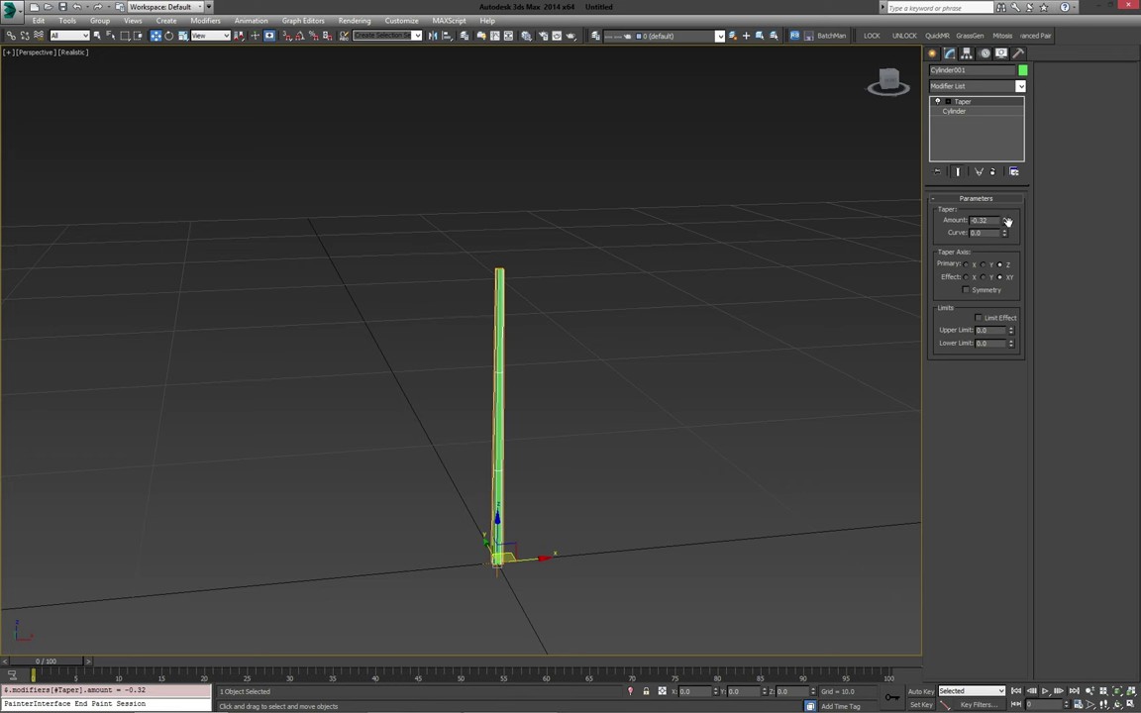
drag(1006, 222, 1006, 229)
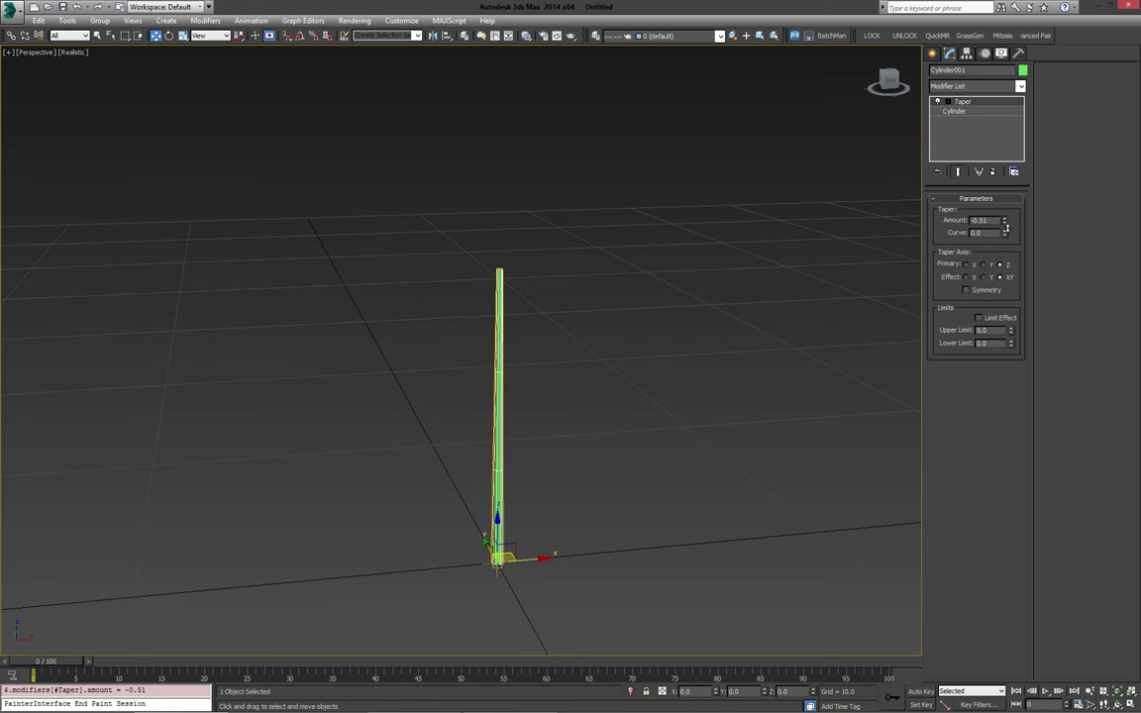
Step: Add a Bend modifier above the Taper, curve the stem slightly along its Z axis, and deselect it
alt+middle_drag(656, 293, 633, 289)
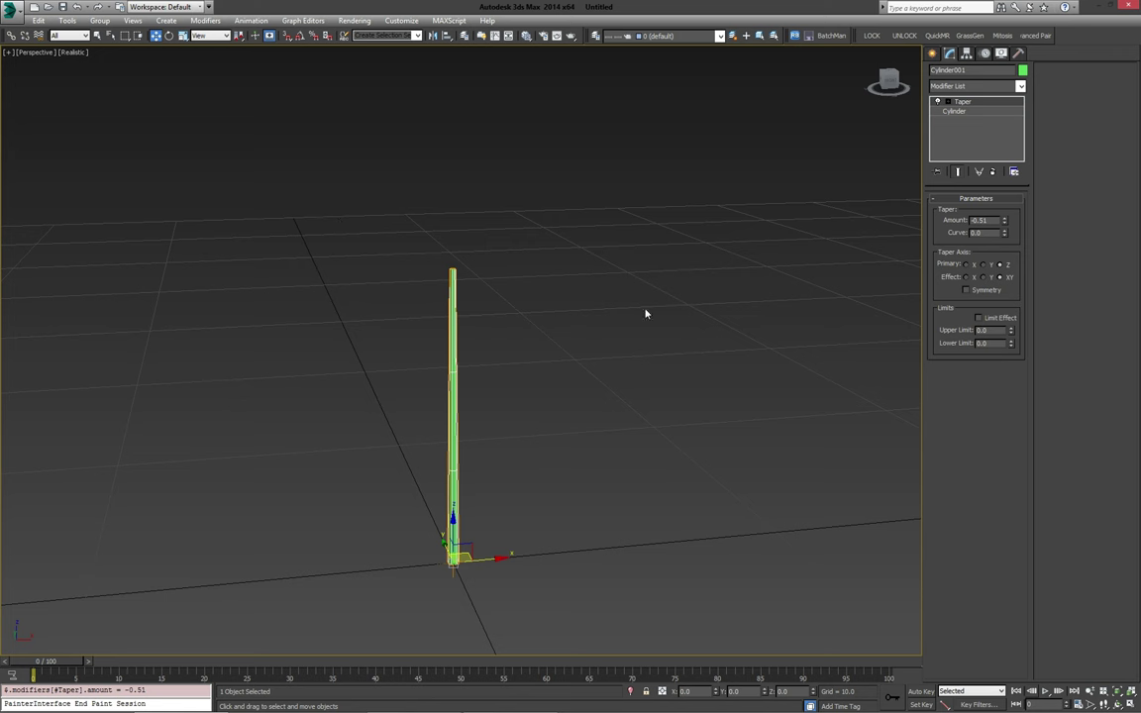
click(960, 87)
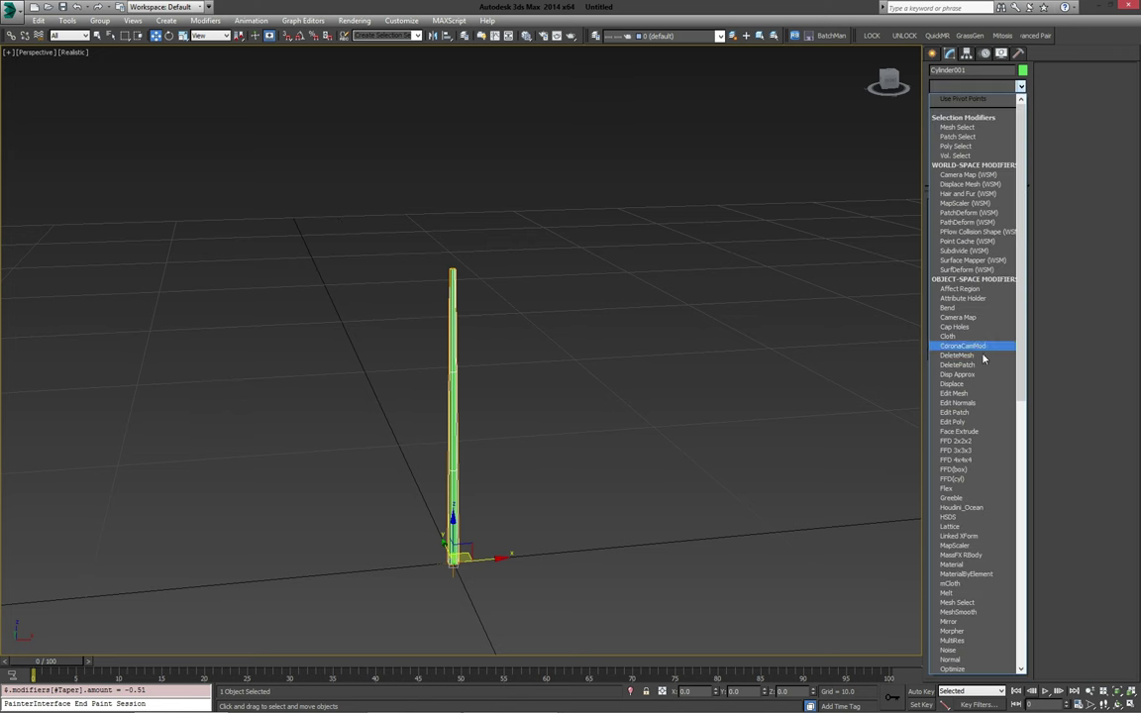
scroll(978, 357, down, 2)
click(970, 255)
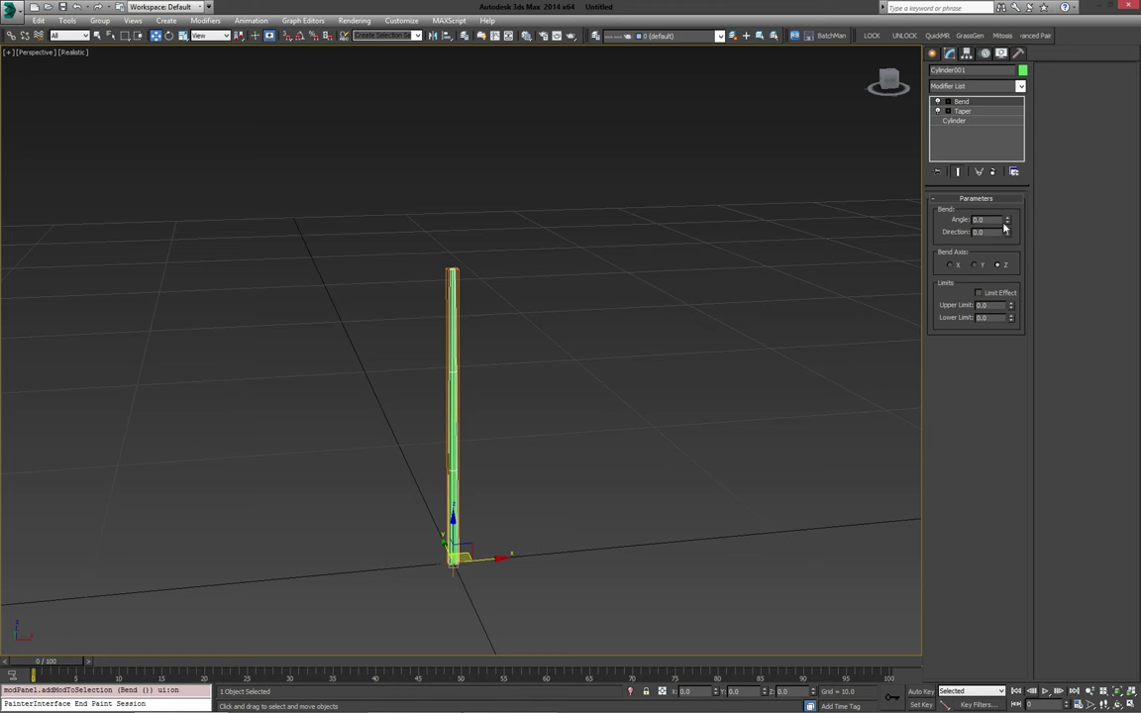
drag(1007, 220, 1011, 196)
middle_drag(590, 318, 621, 387)
scroll(570, 308, down, 2)
click(685, 352)
Step: Draw a narrow plane on the grid beside the stem, about 10.7 long and 0.6 wide
alt+middle_drag(685, 351, 485, 399)
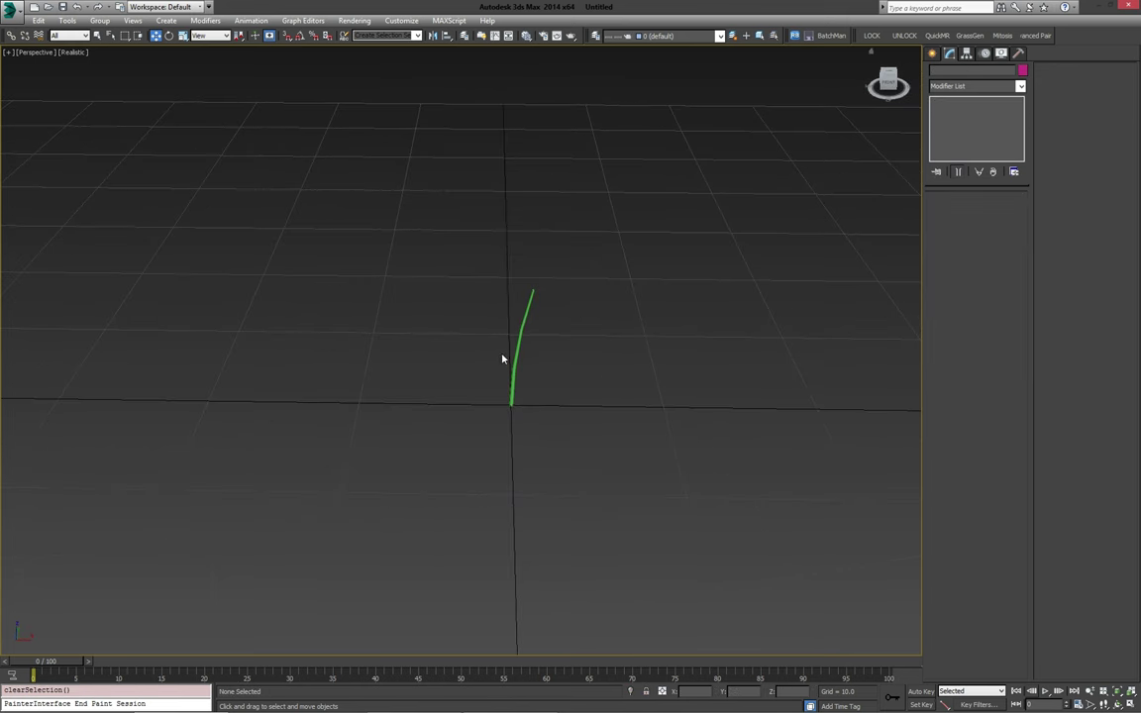
click(931, 53)
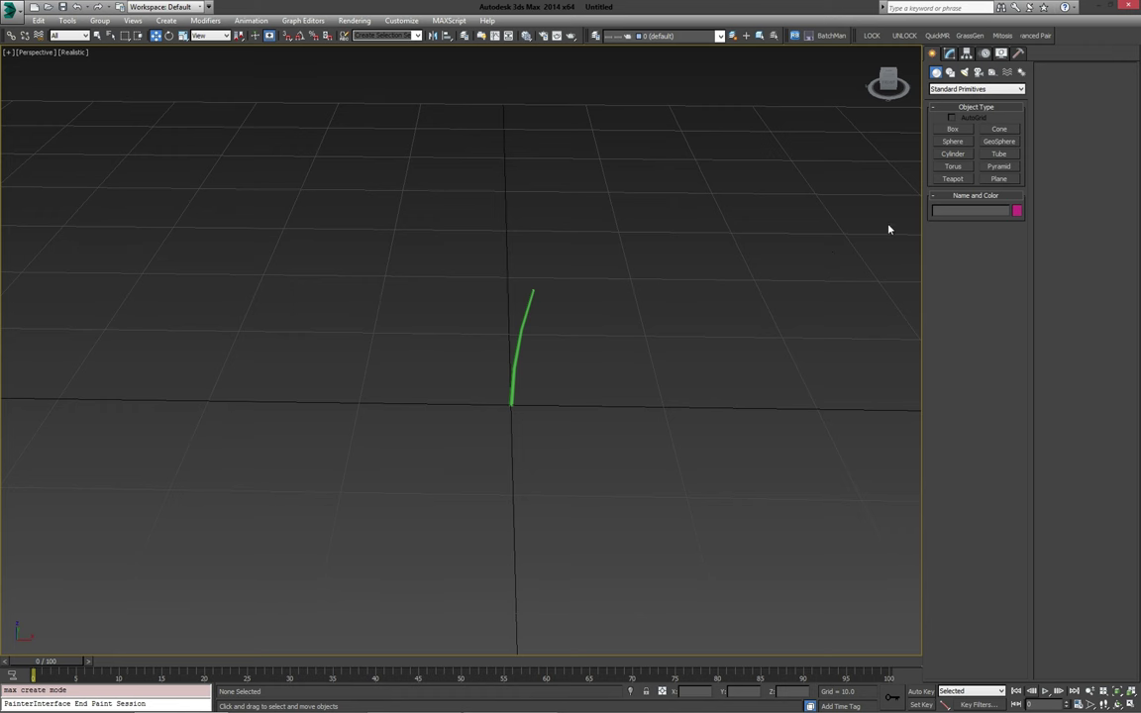
click(999, 178)
alt+middle_drag(593, 330, 553, 317)
drag(496, 327, 512, 459)
right_click(550, 450)
Step: Set the plane's width to 0.2 and its length to 5
click(949, 53)
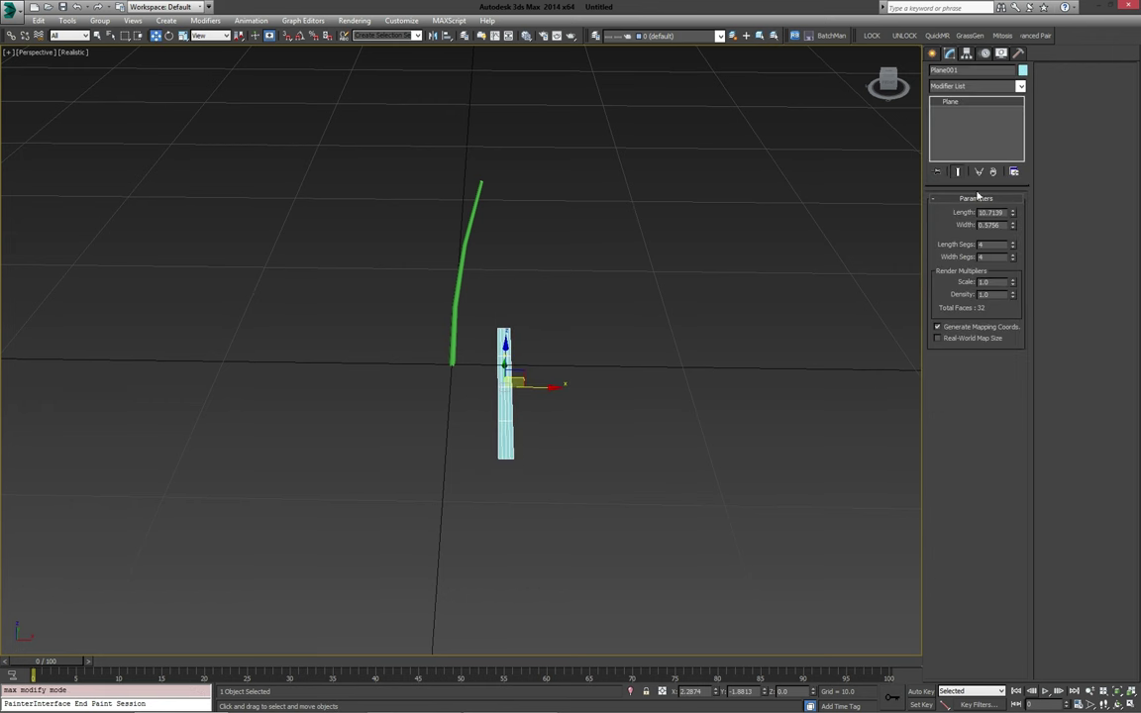
double_click(990, 225)
text(0.2)
key(Return)
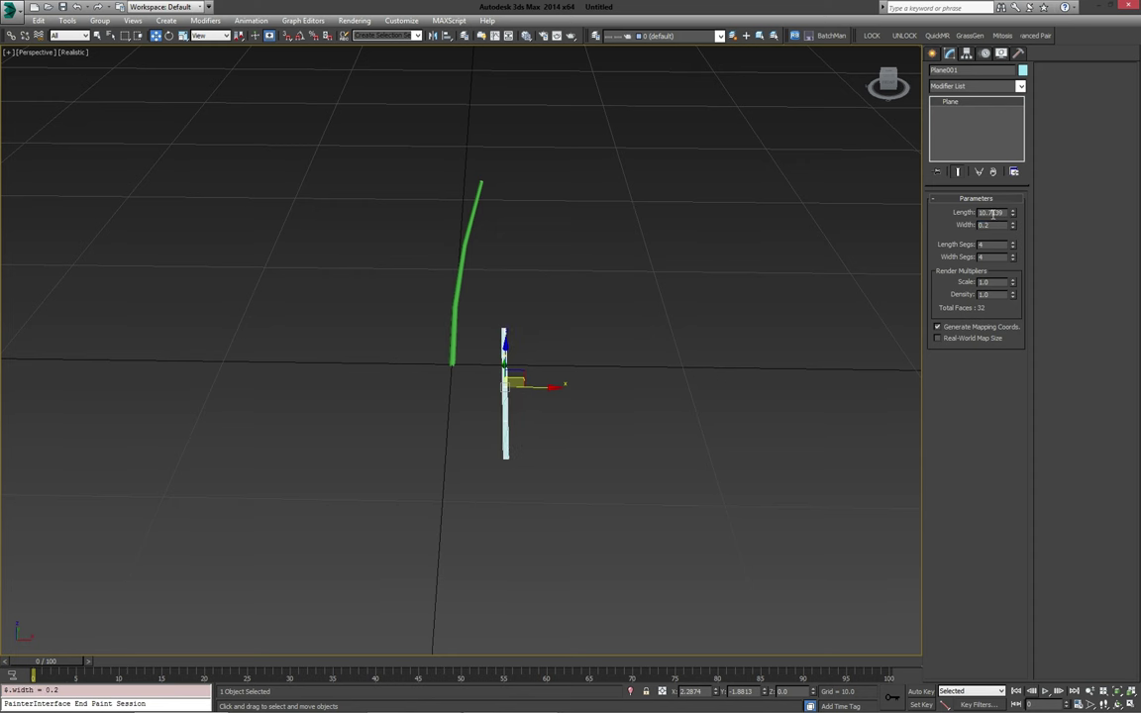
double_click(990, 213)
text(5)
key(Return)
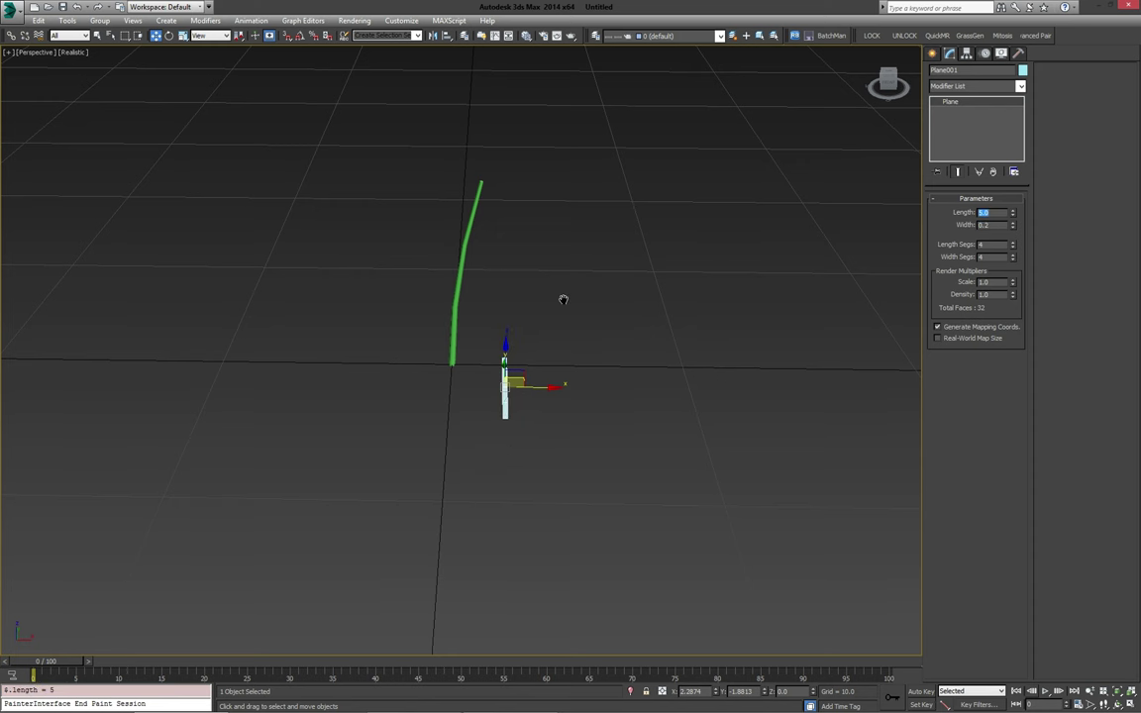
Step: Shorten the plane's length to 3.5
alt+middle_drag(563, 299, 713, 336)
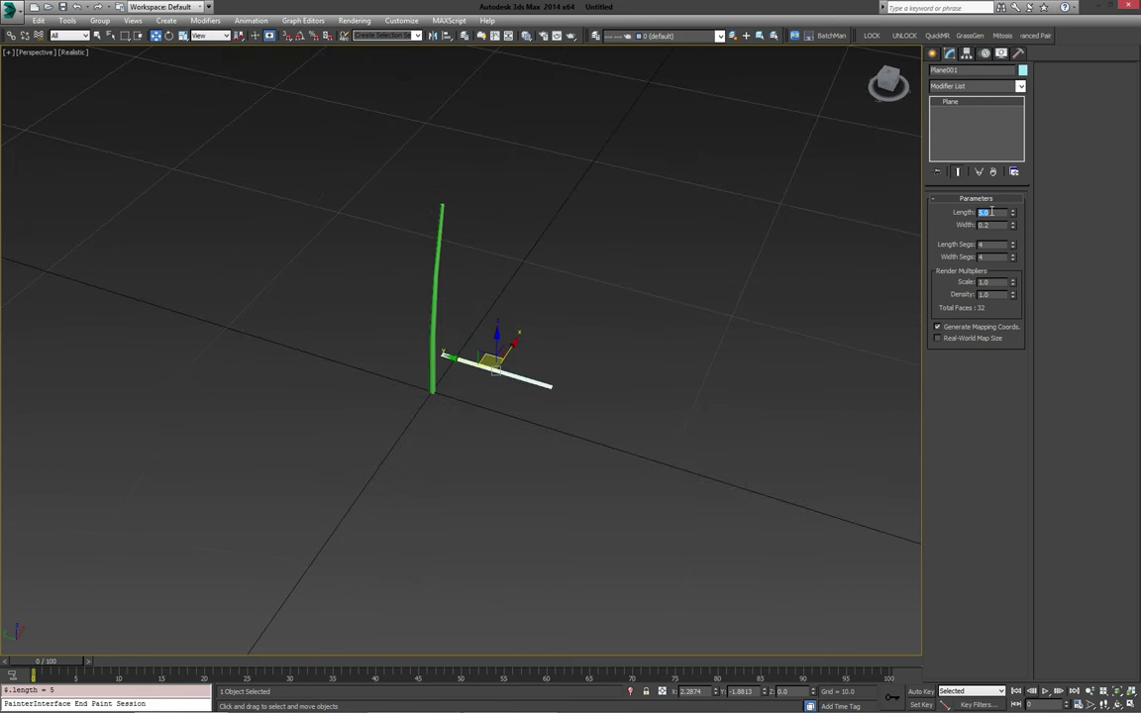
text(3.5)
key(Return)
Step: Set the needle plane to 1 length segment and 2 width segments
scroll(534, 234, up, 3)
middle_drag(609, 263, 1068, 284)
right_click(1012, 245)
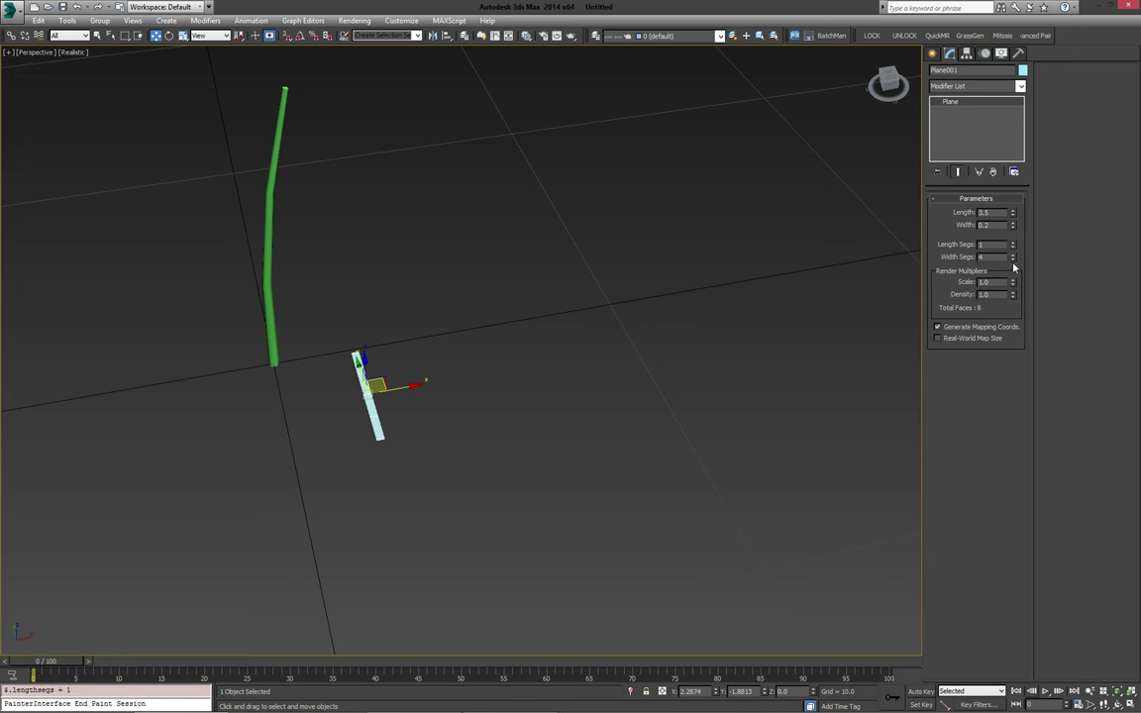
right_click(1012, 257)
alt+middle_drag(593, 377, 592, 351)
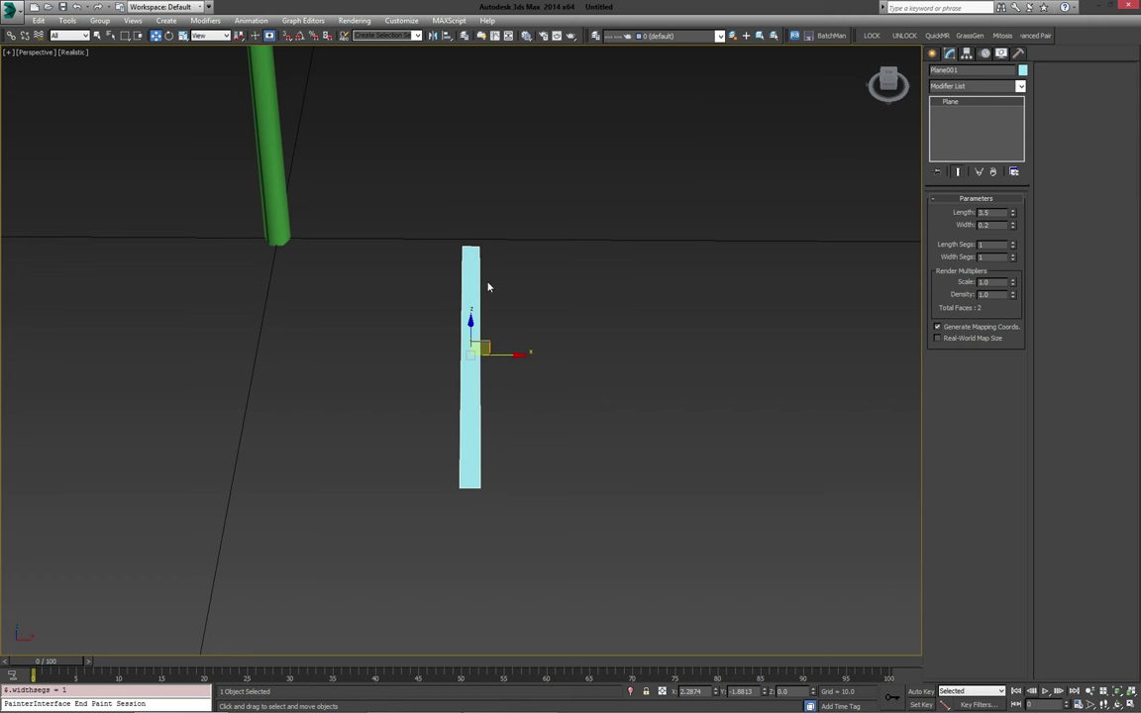
click(1013, 254)
Step: Add an Edit Poly modifier to the plane and scale its four corner vertices inward along its length so both ends are pointed
middle_drag(604, 262, 575, 280)
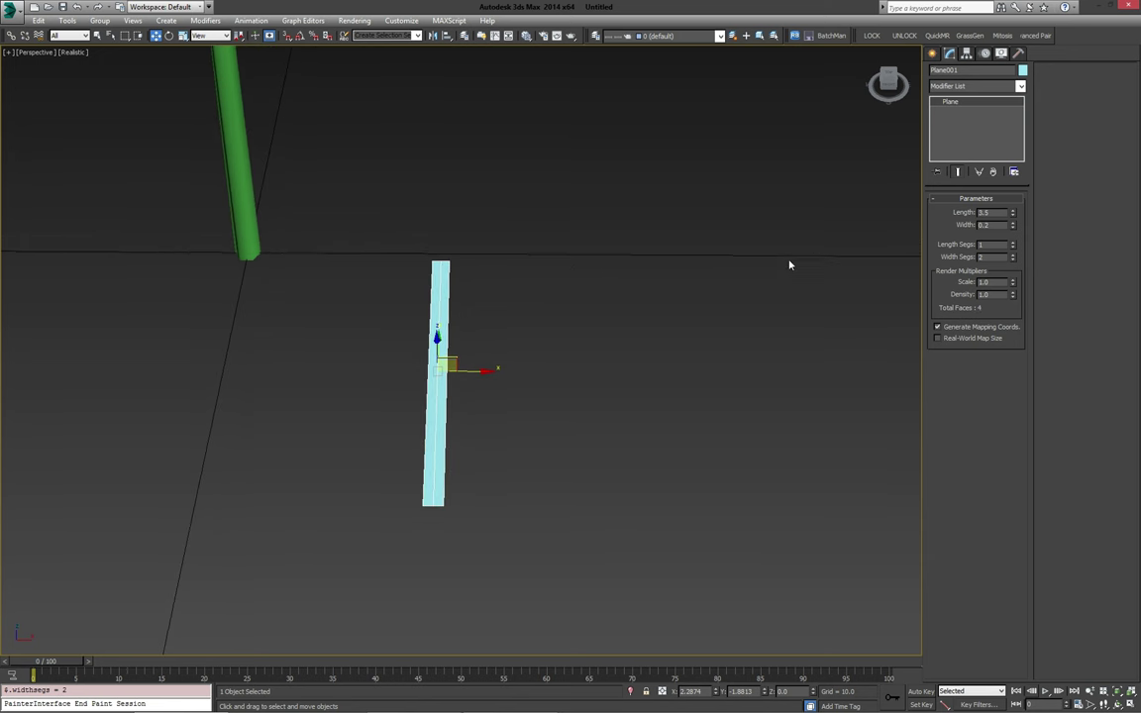
click(1020, 86)
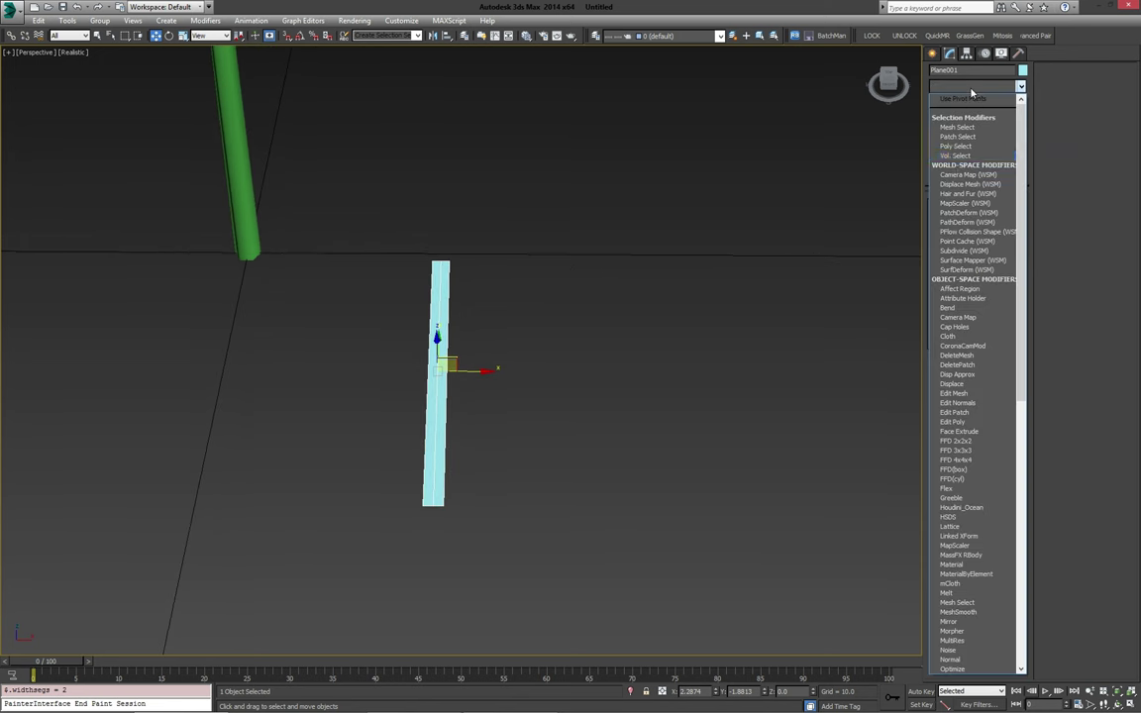
click(967, 424)
key(1)
drag(414, 239, 444, 273)
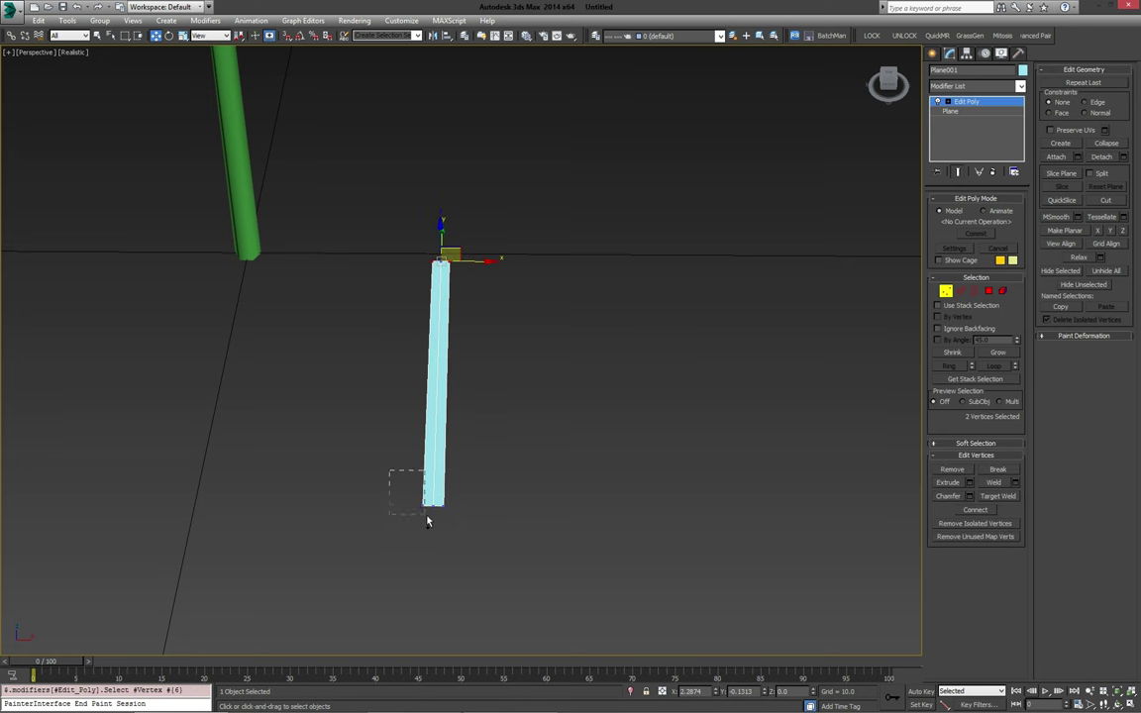
ctrl+drag(427, 520, 431, 517)
alt+middle_drag(550, 461, 530, 479)
key(r)
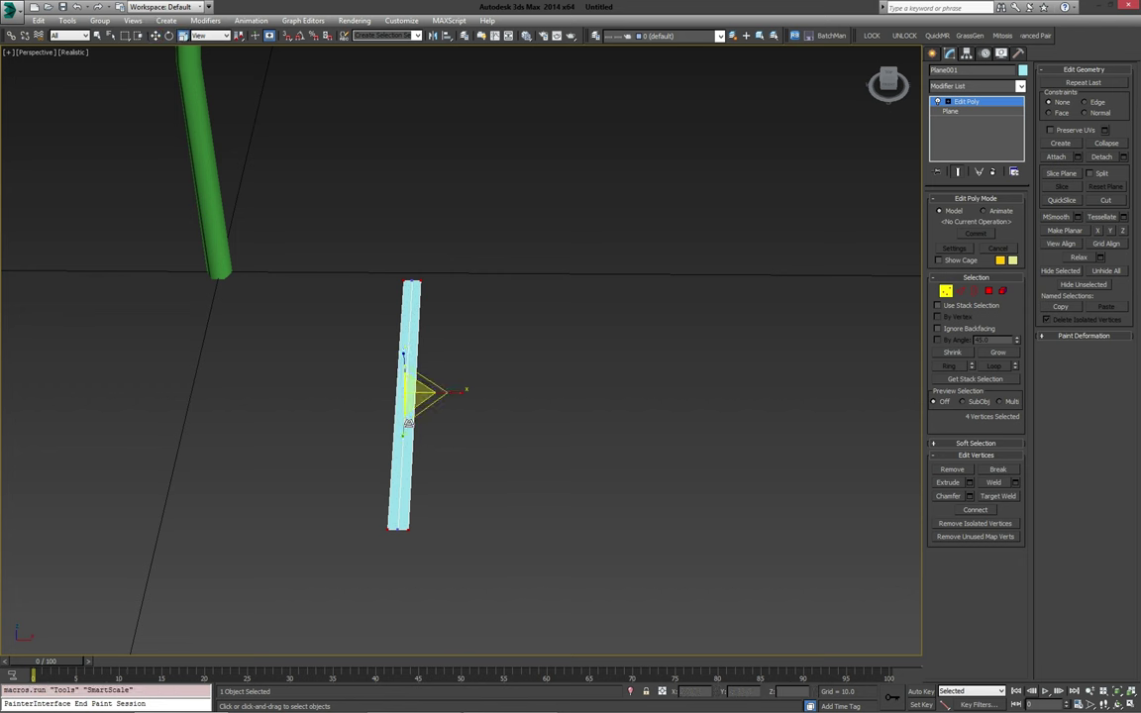
drag(408, 423, 401, 466)
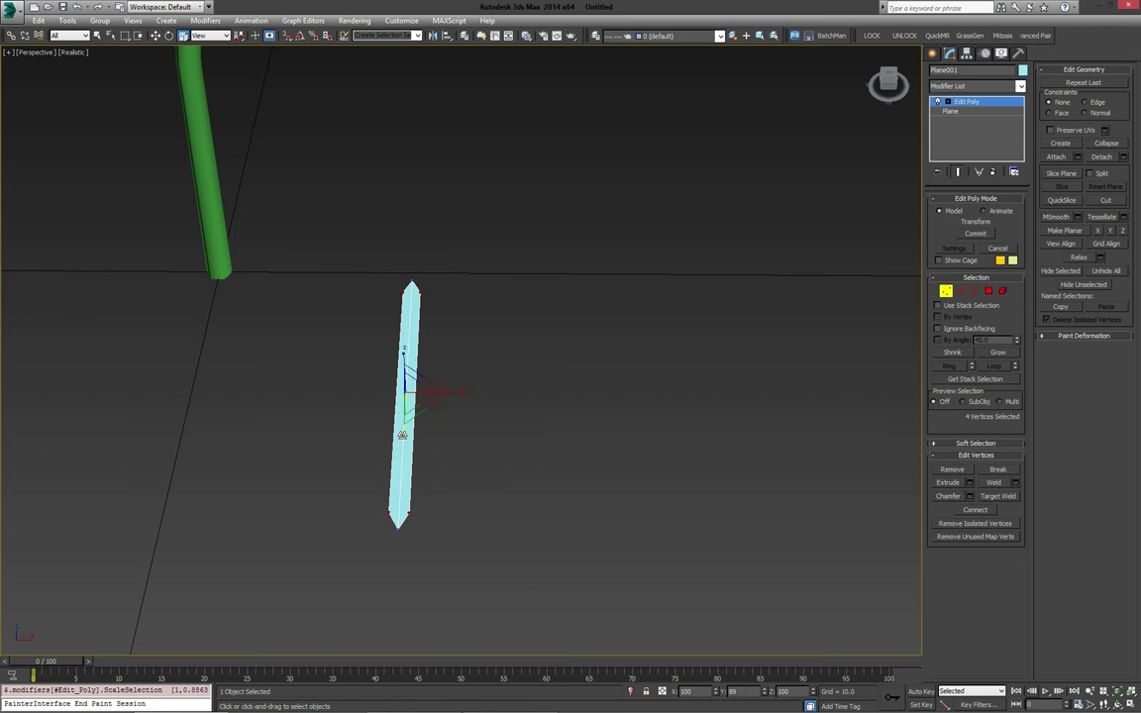
click(975, 232)
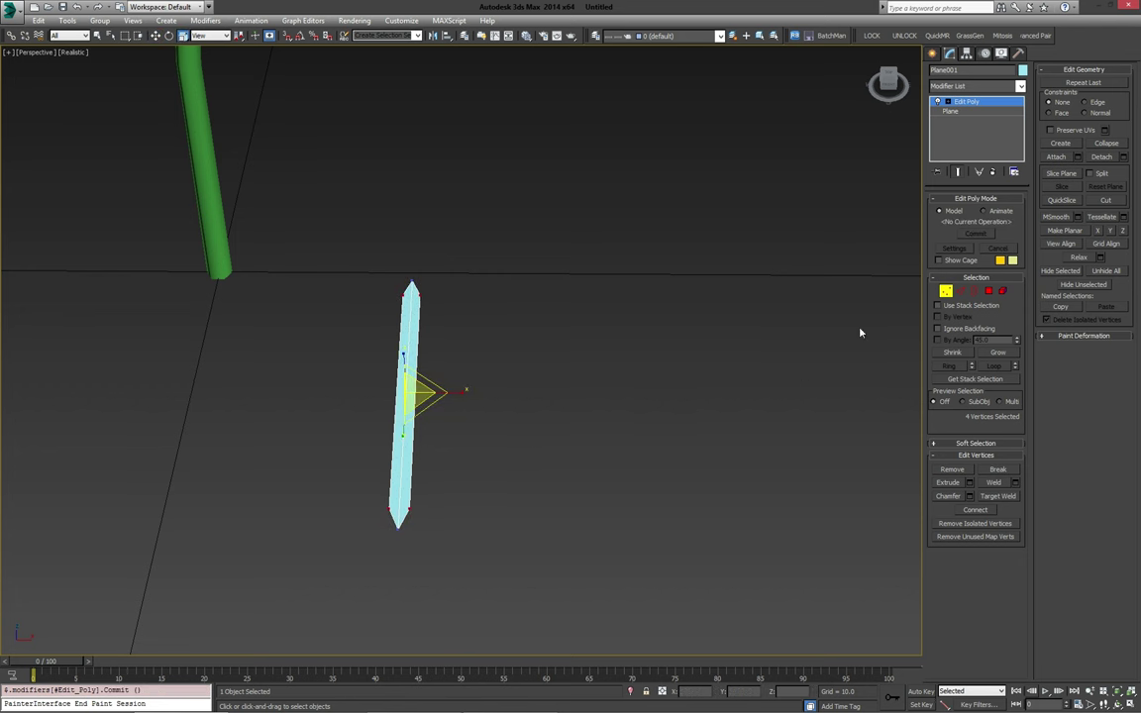
click(946, 291)
Step: Convert both the pointed needle plane and the bent stem to Editable Mesh
alt+middle_drag(603, 351, 567, 334)
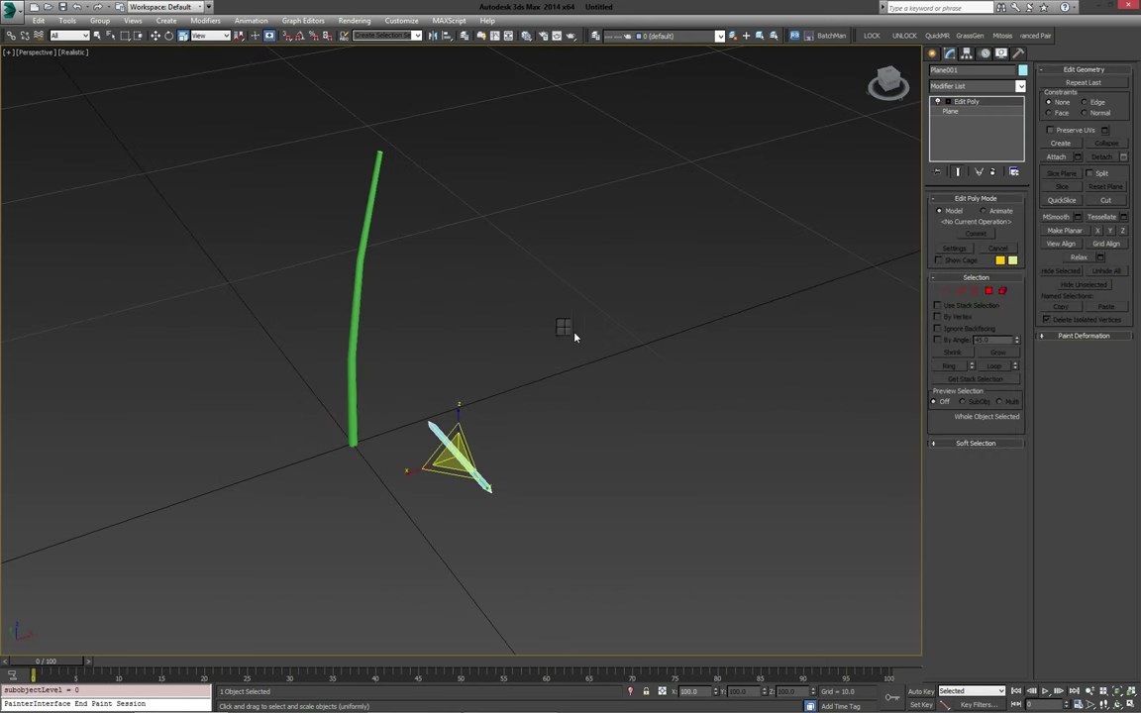
right_click(564, 327)
mouse_move(678, 439)
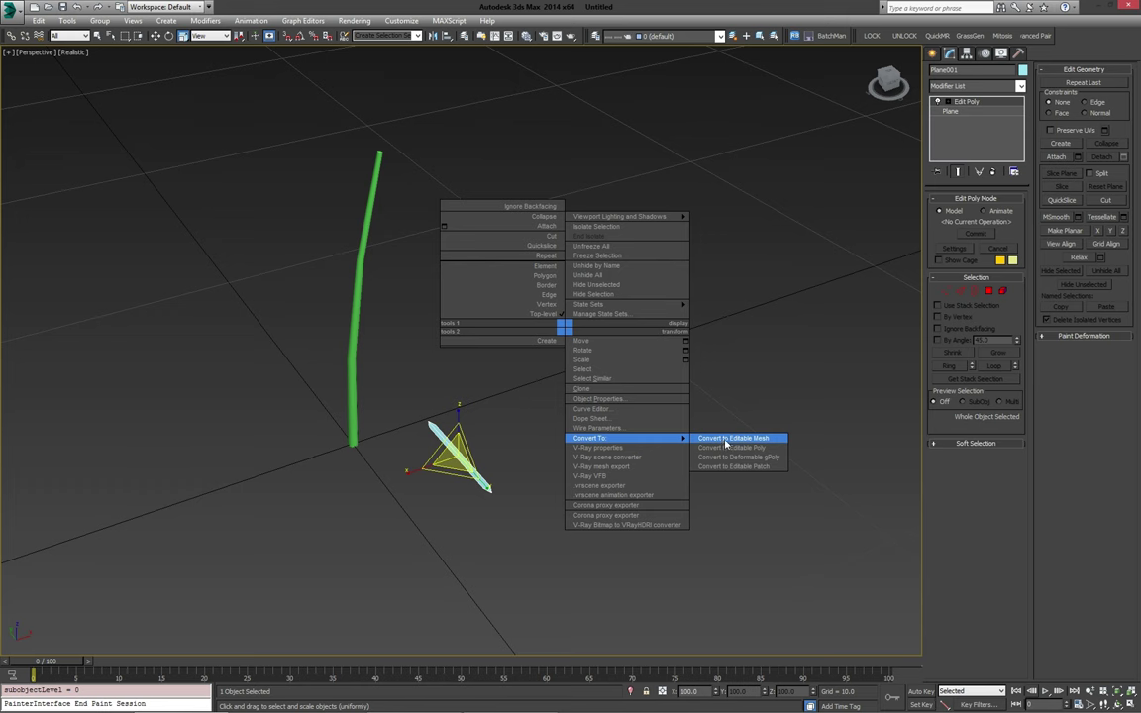
click(725, 440)
click(351, 363)
right_click(616, 335)
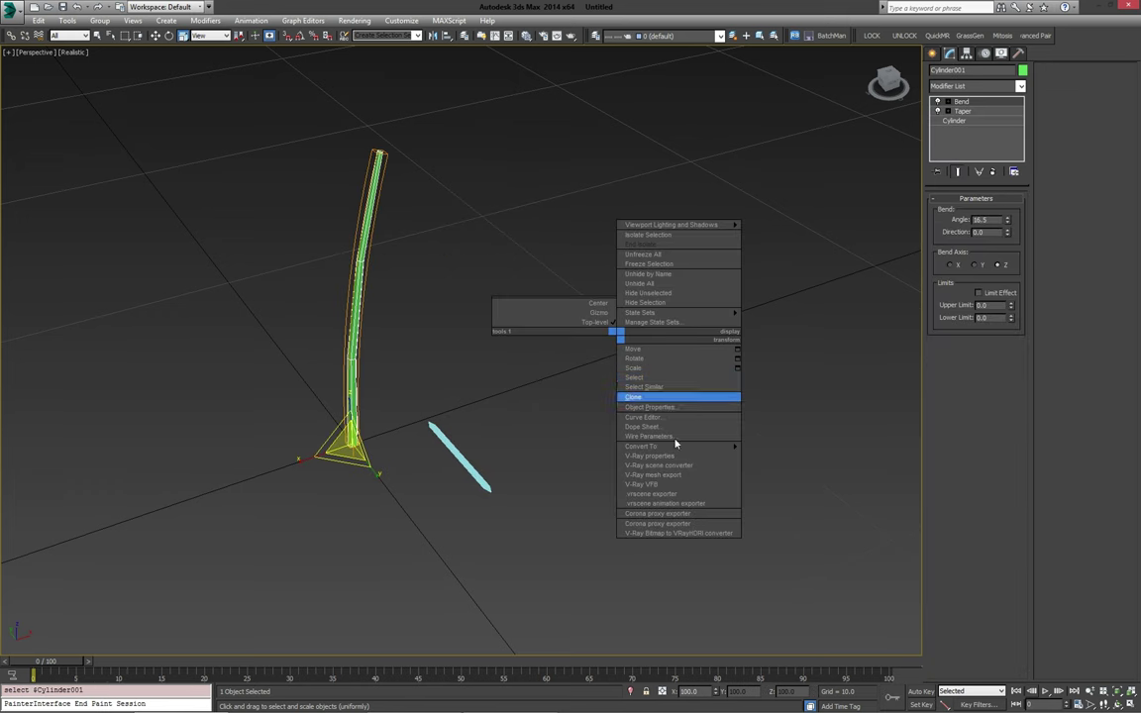
click(784, 446)
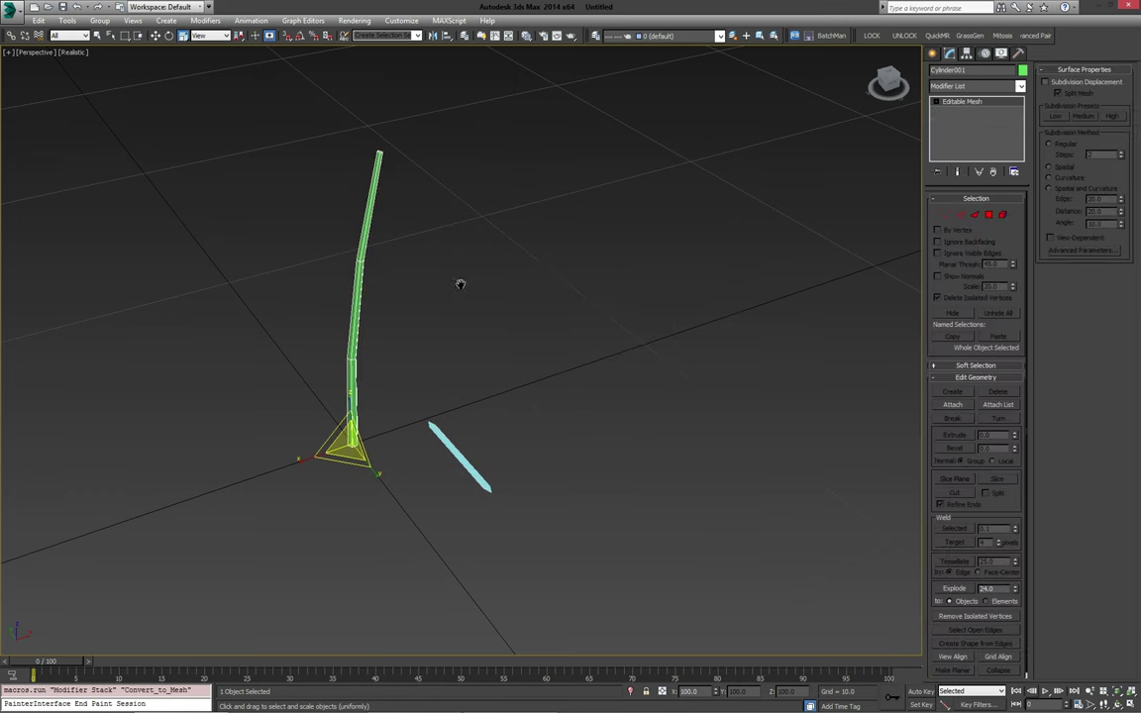
Step: Create an empty particle flow in Particle View and place its source node near the upper corner of the event display
alt+middle_drag(461, 285, 595, 358)
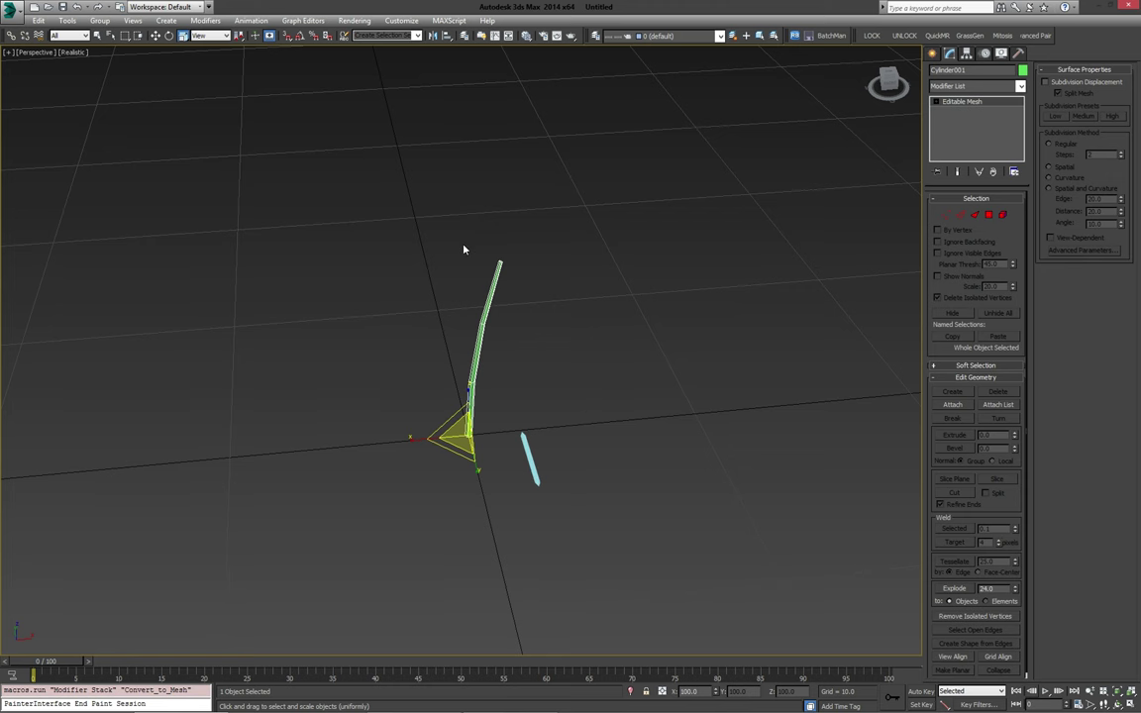
key(6)
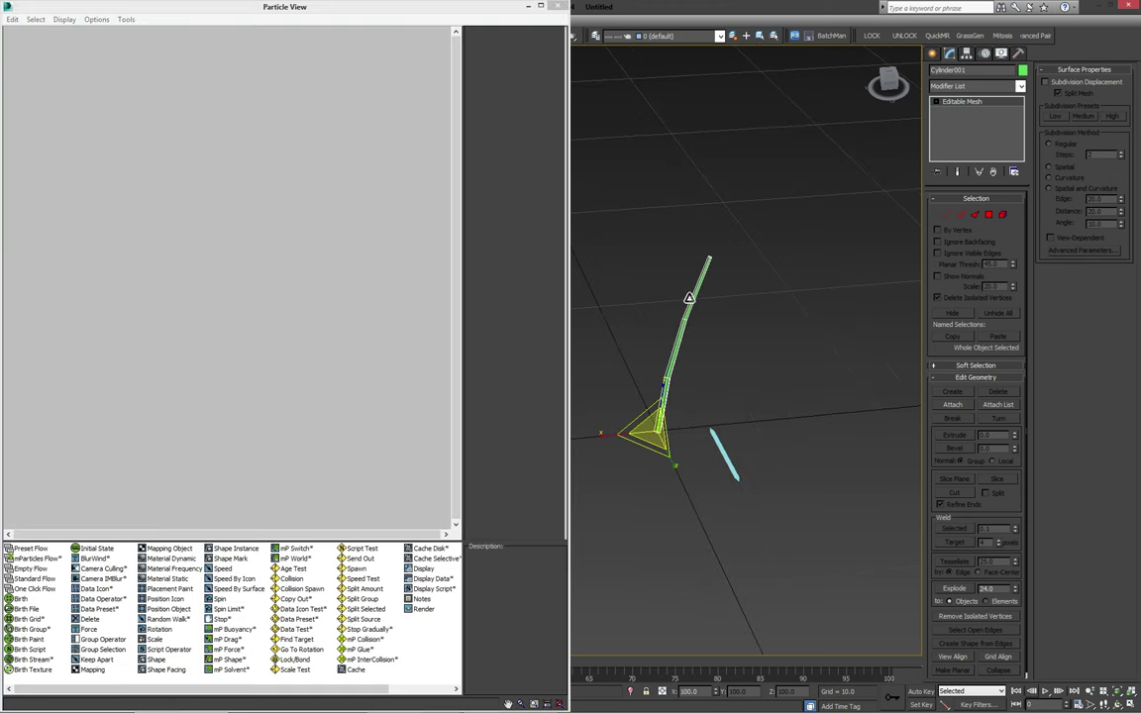
right_click(36, 68)
mouse_move(96, 107)
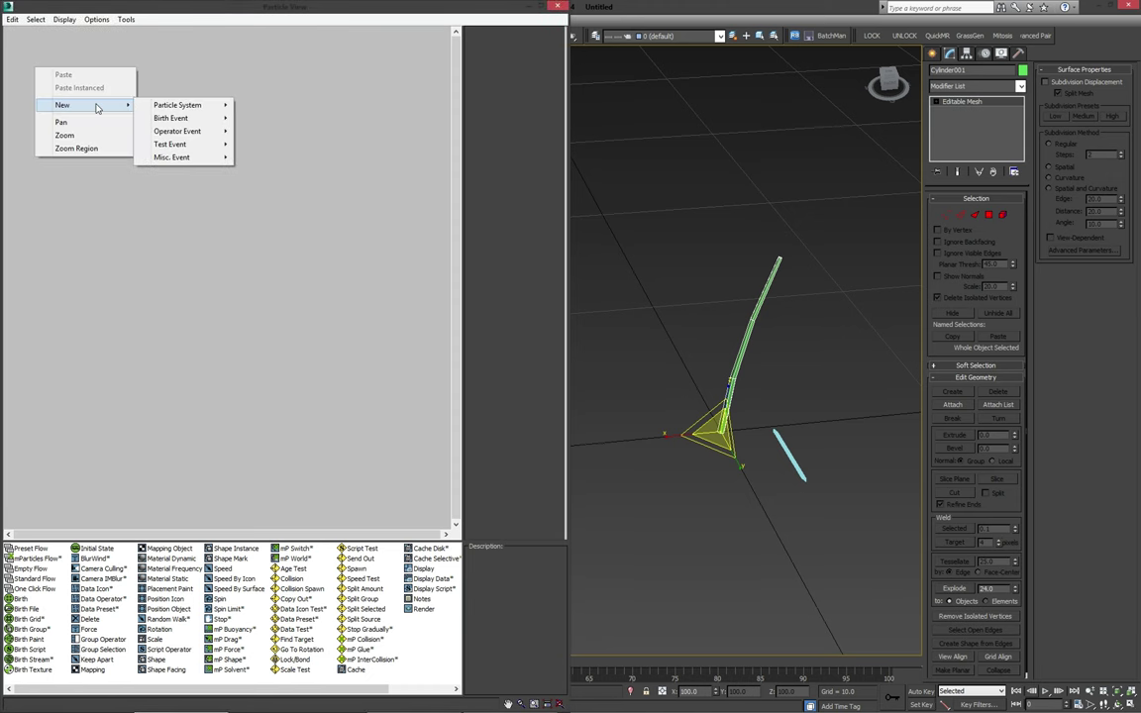
click(250, 131)
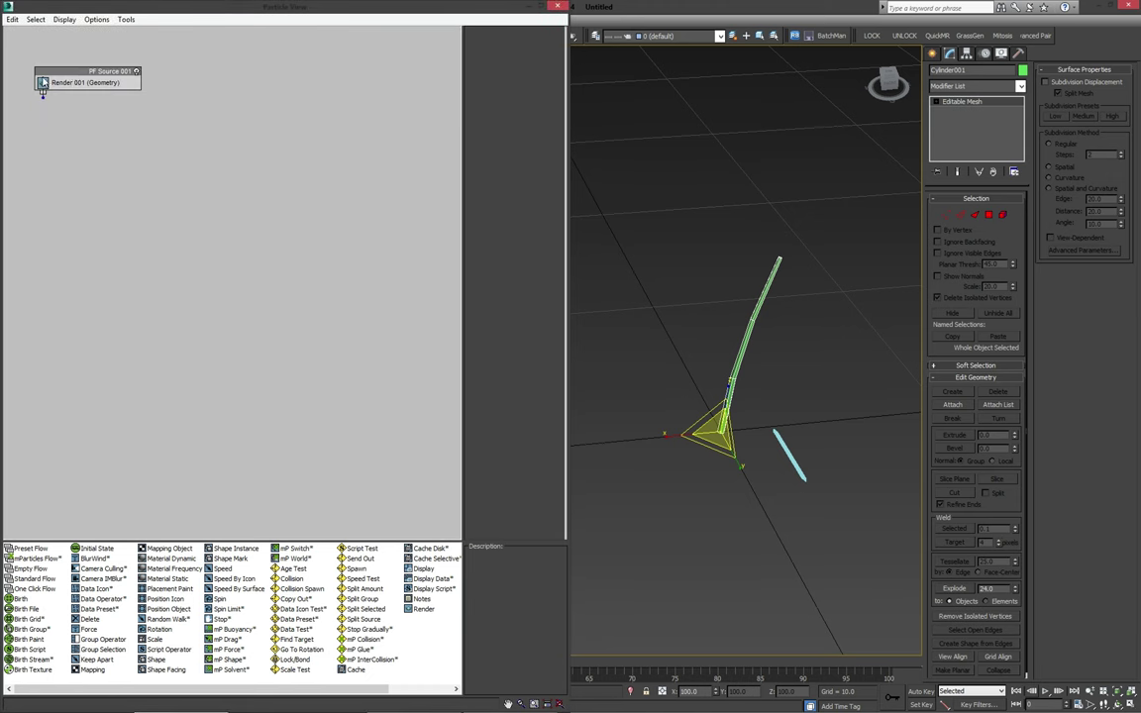
drag(54, 71, 42, 62)
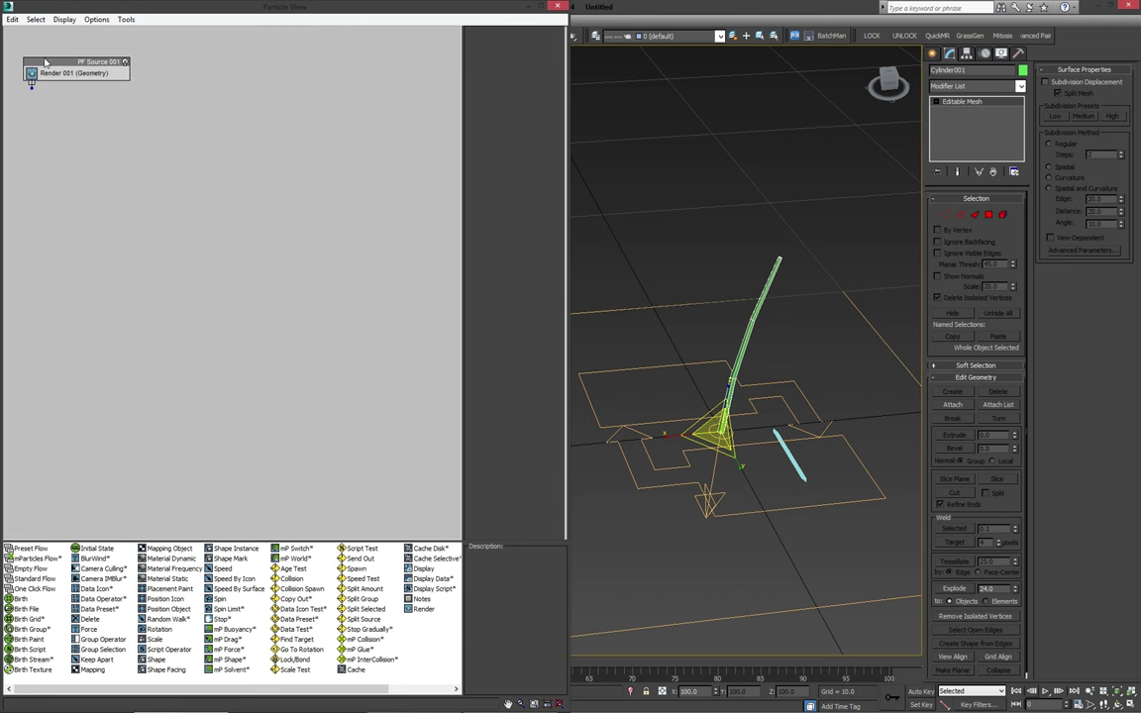
drag(55, 62, 71, 62)
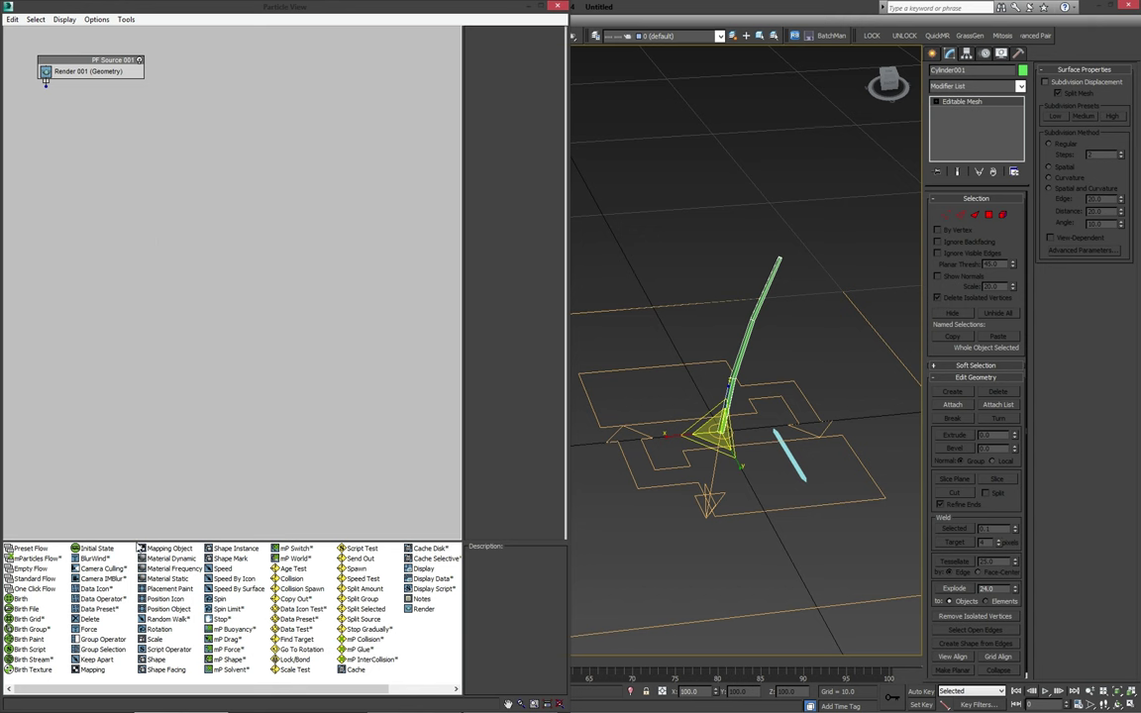
Step: Link a new Birth event with Emit Stop 0 to the particle source and add a Position Object operator beneath Birth
drag(21, 600, 40, 116)
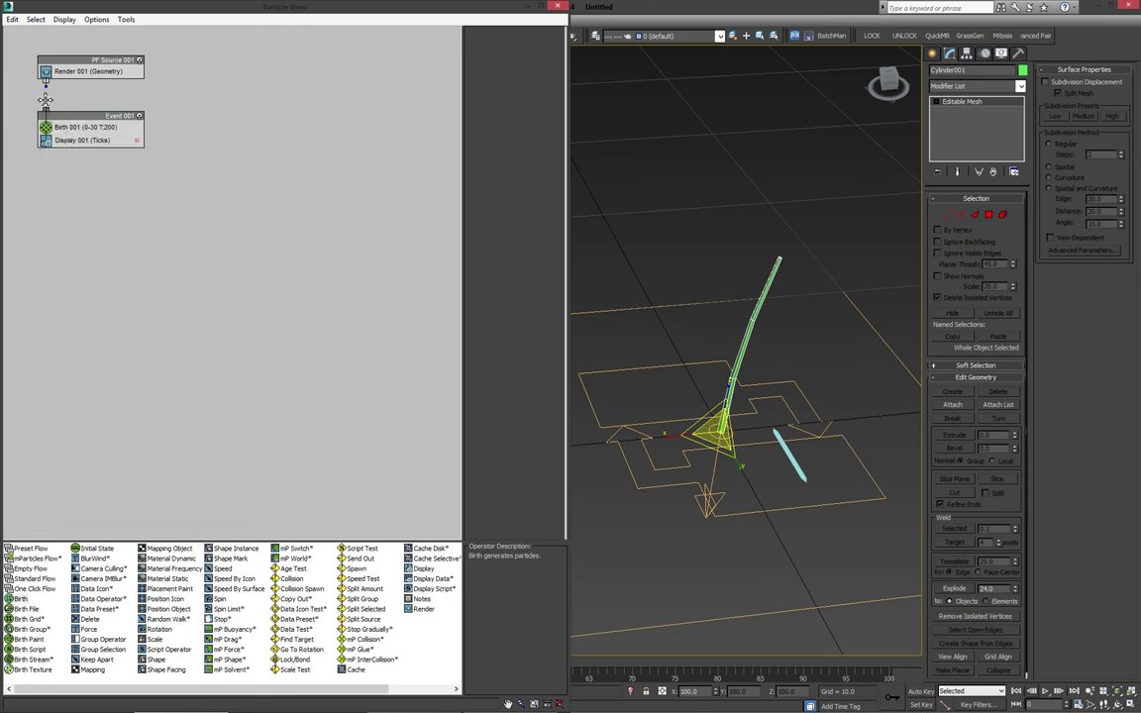
click(89, 127)
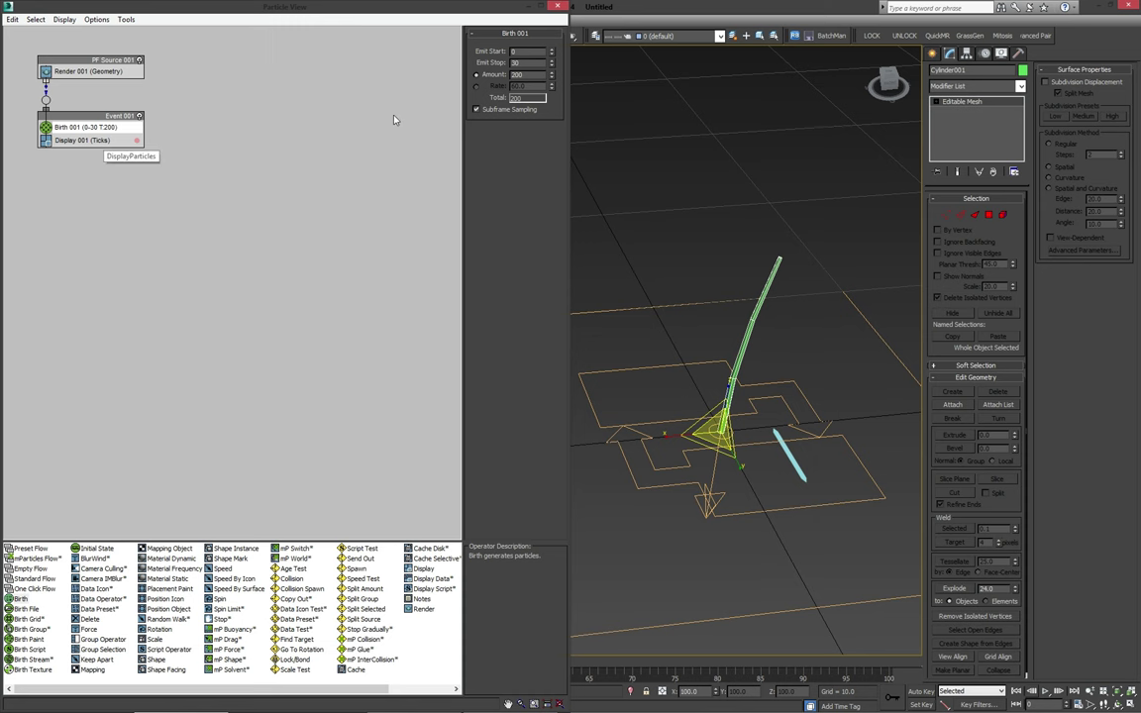
right_click(552, 63)
middle_drag(815, 434, 781, 433)
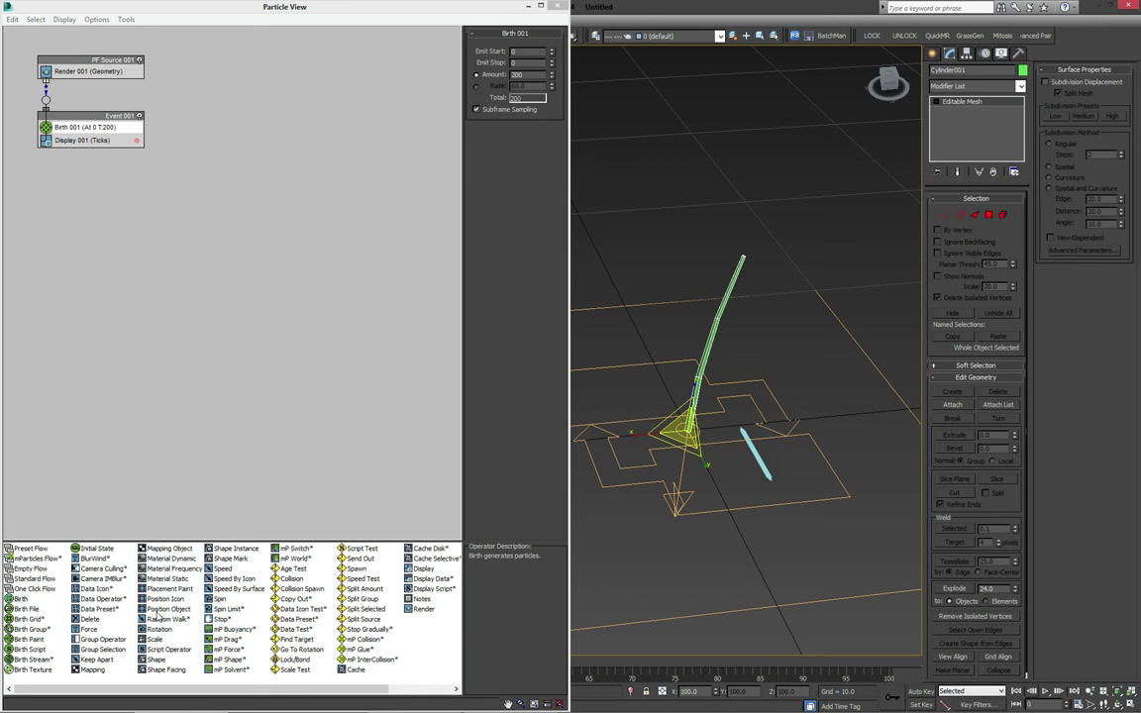
drag(163, 608, 61, 140)
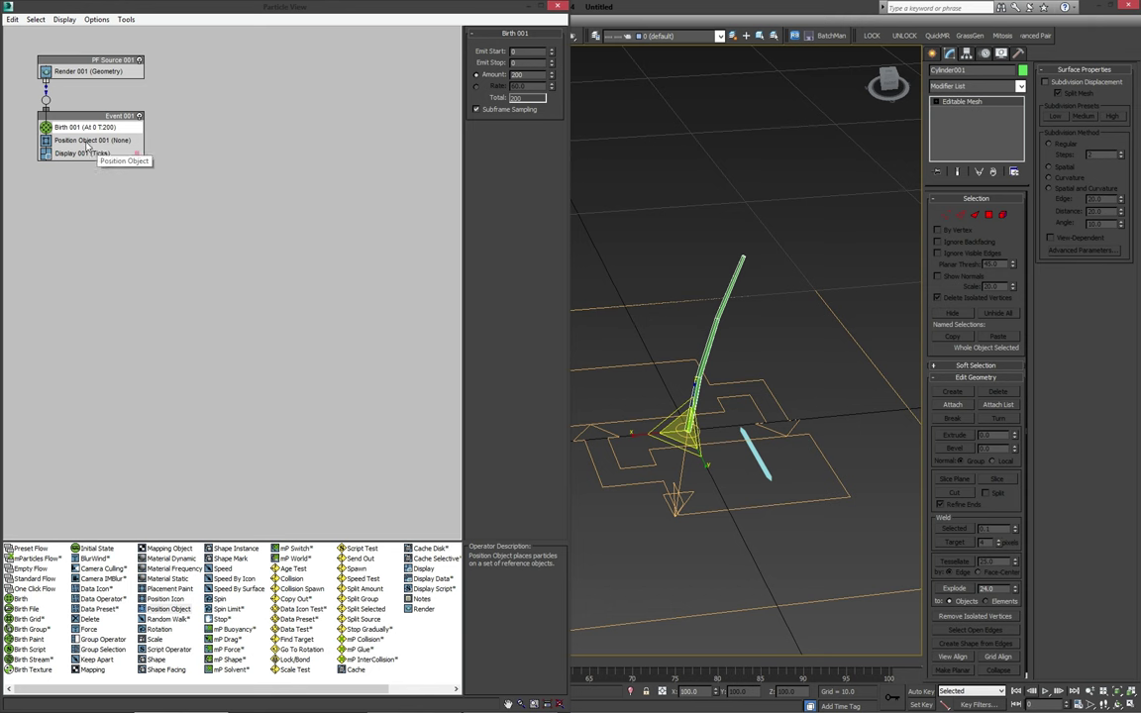
Step: Rename the stem as Branch and the pointed plane as Needle
click(726, 307)
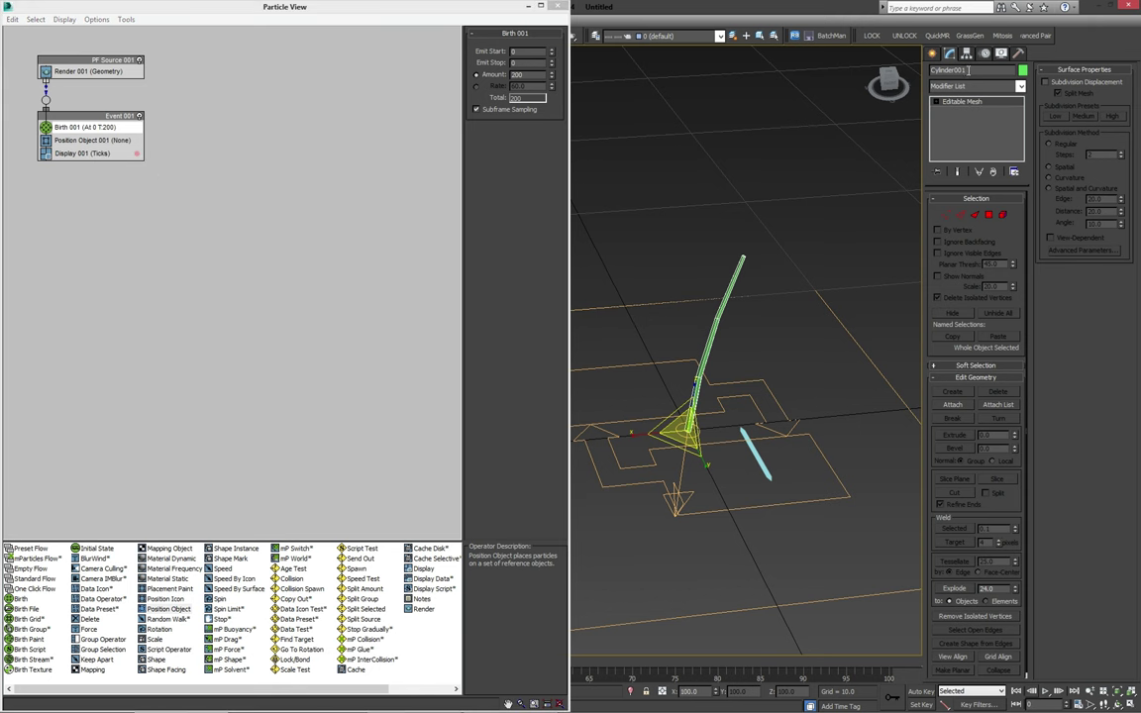
drag(969, 71, 845, 89)
text(Branch)
click(763, 471)
double_click(932, 70)
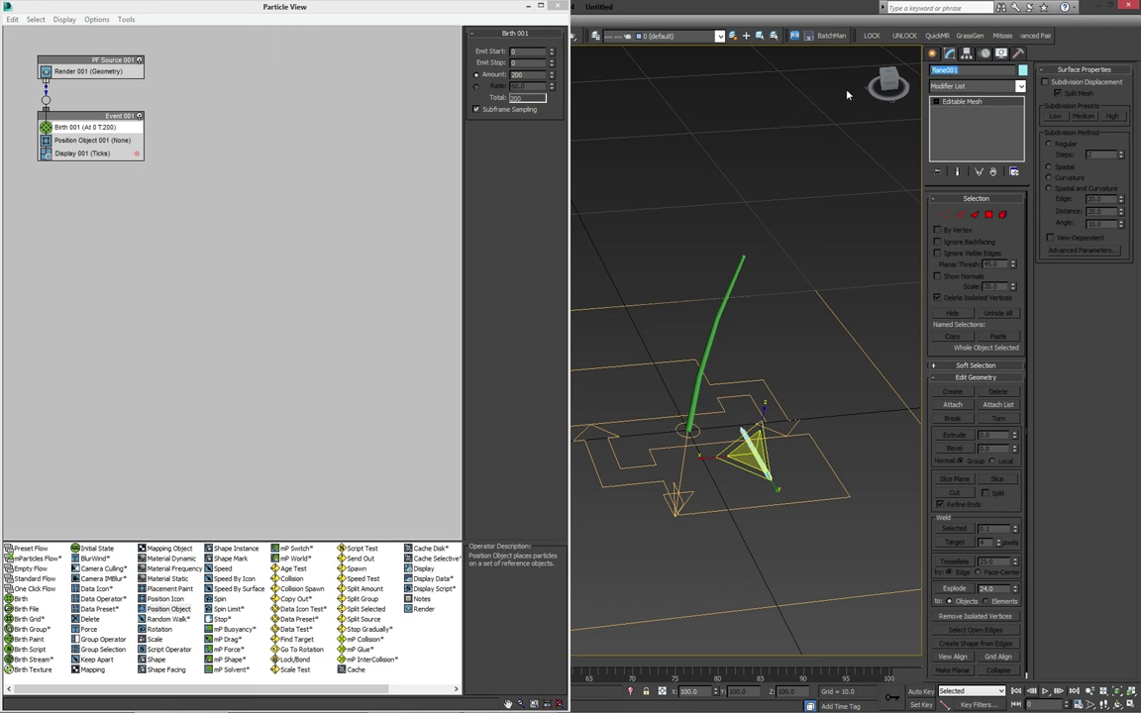
text(Needle)
Step: Set Branch as the emitter object of the Position Object operator
click(713, 331)
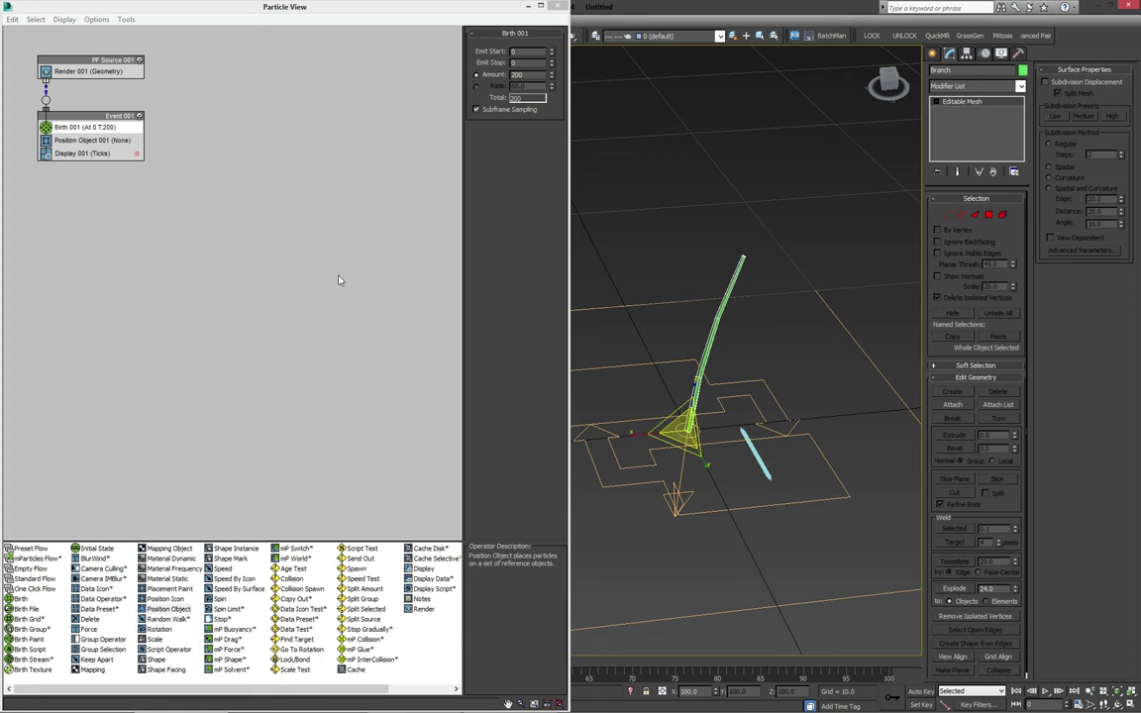
click(99, 140)
middle_drag(305, 261, 315, 267)
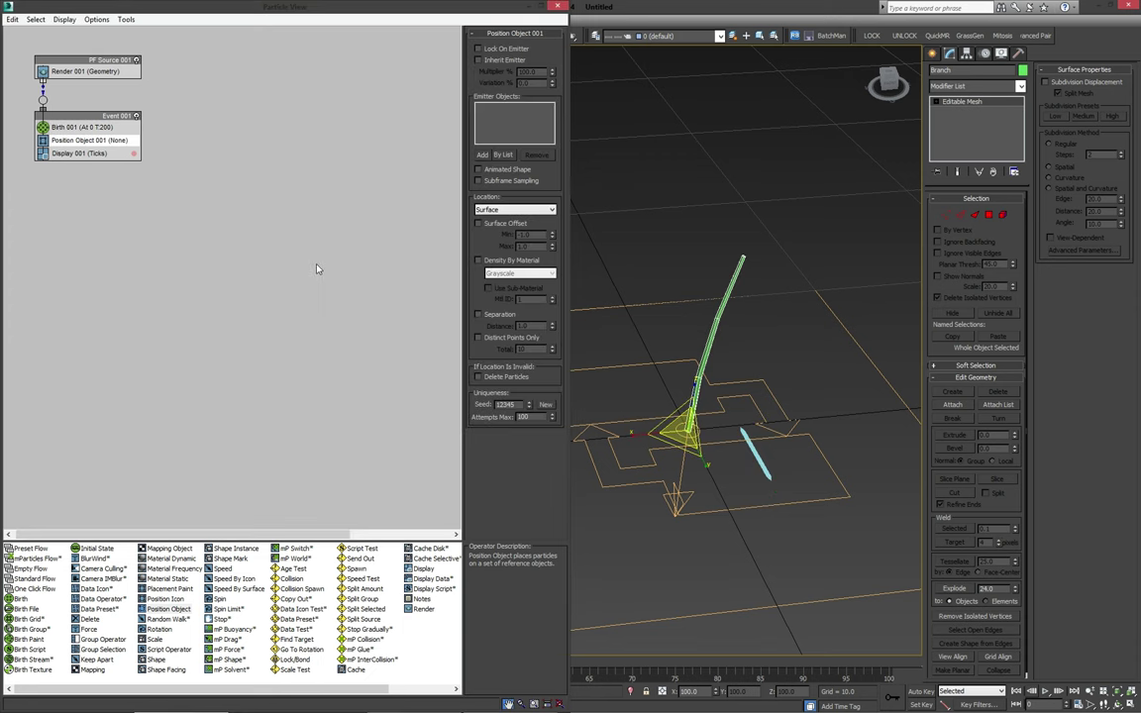
click(500, 155)
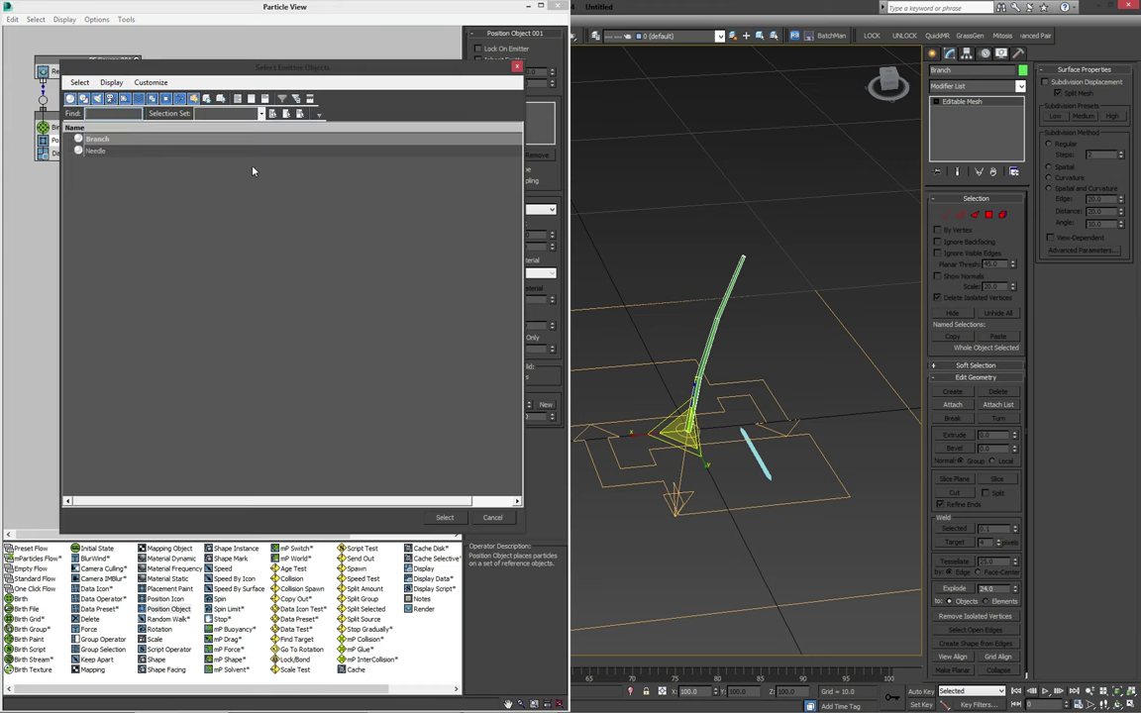
click(97, 139)
double_click(103, 143)
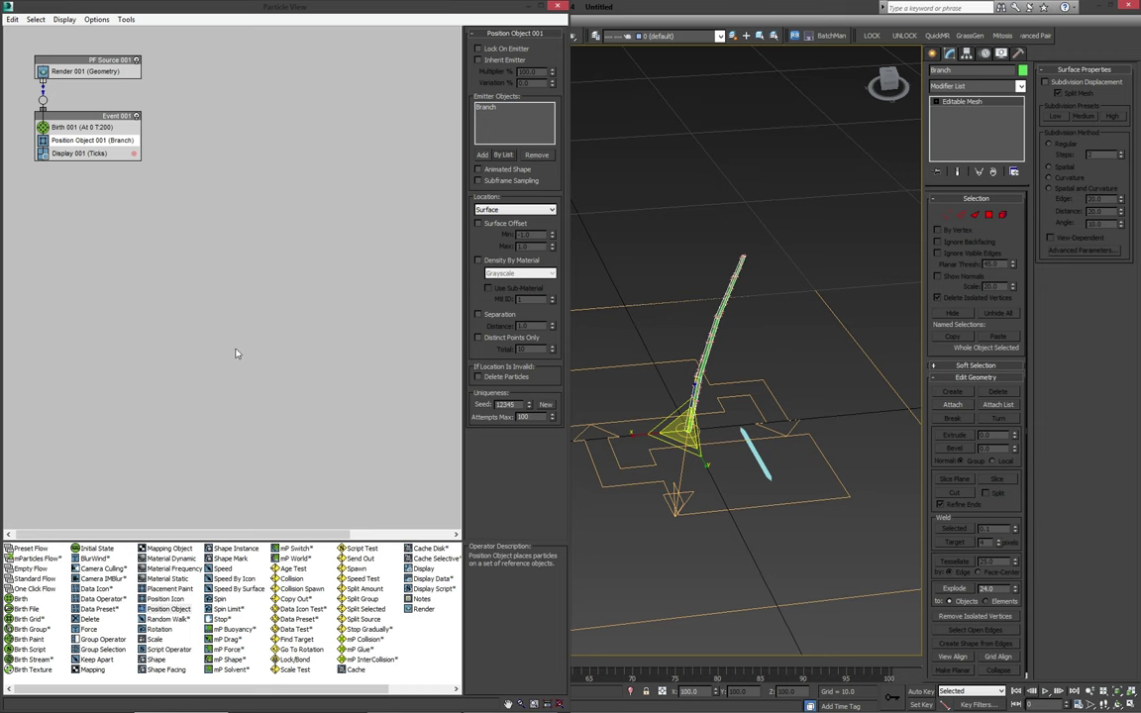
Step: Add a Shape Instance operator below Position Object and assign Needle as its particle geometry object
middle_drag(724, 361, 672, 353)
scroll(672, 353, up, 3)
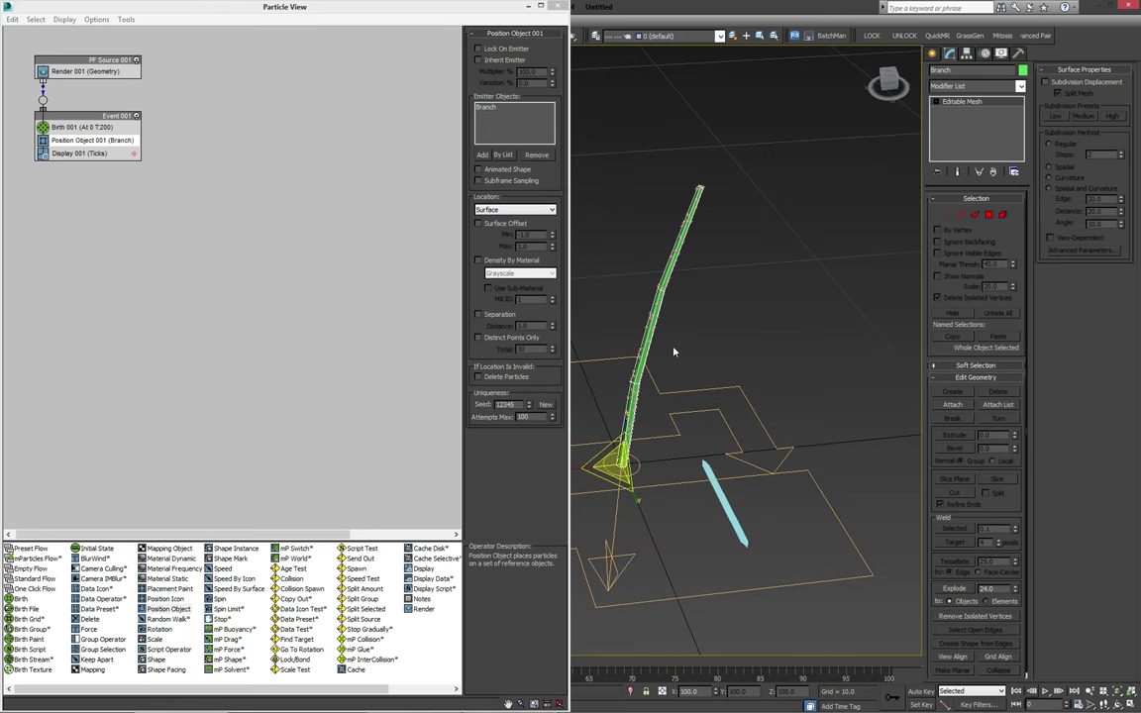
scroll(674, 352, up, 8)
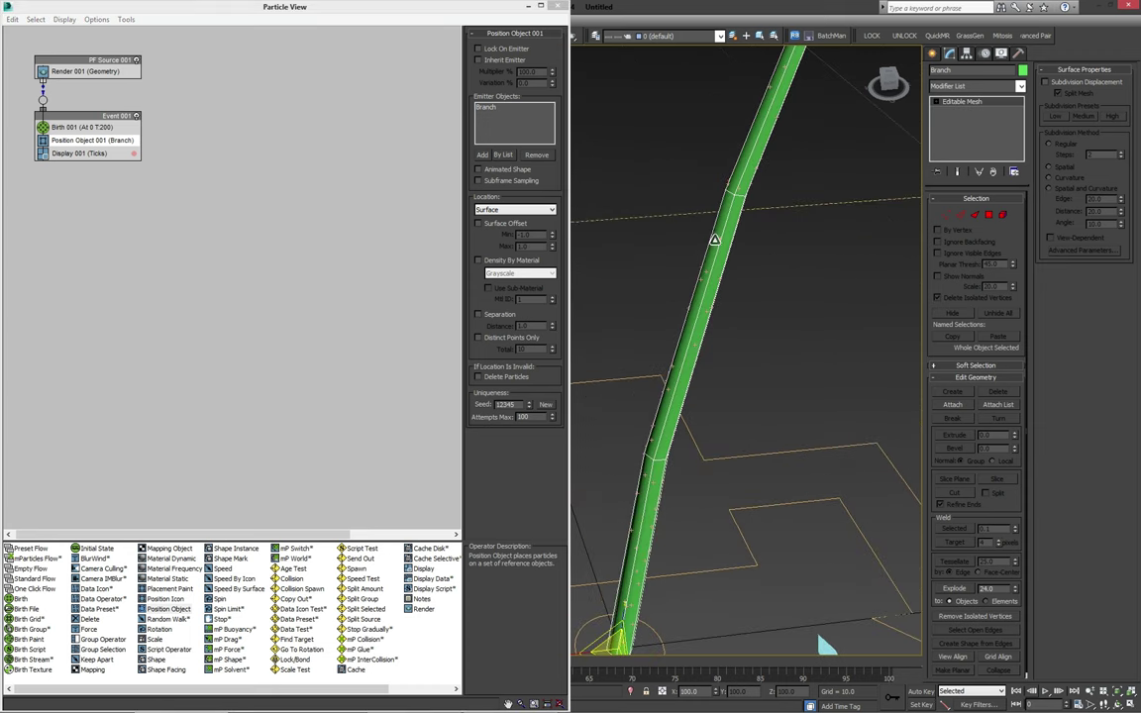
scroll(619, 318, down, 8)
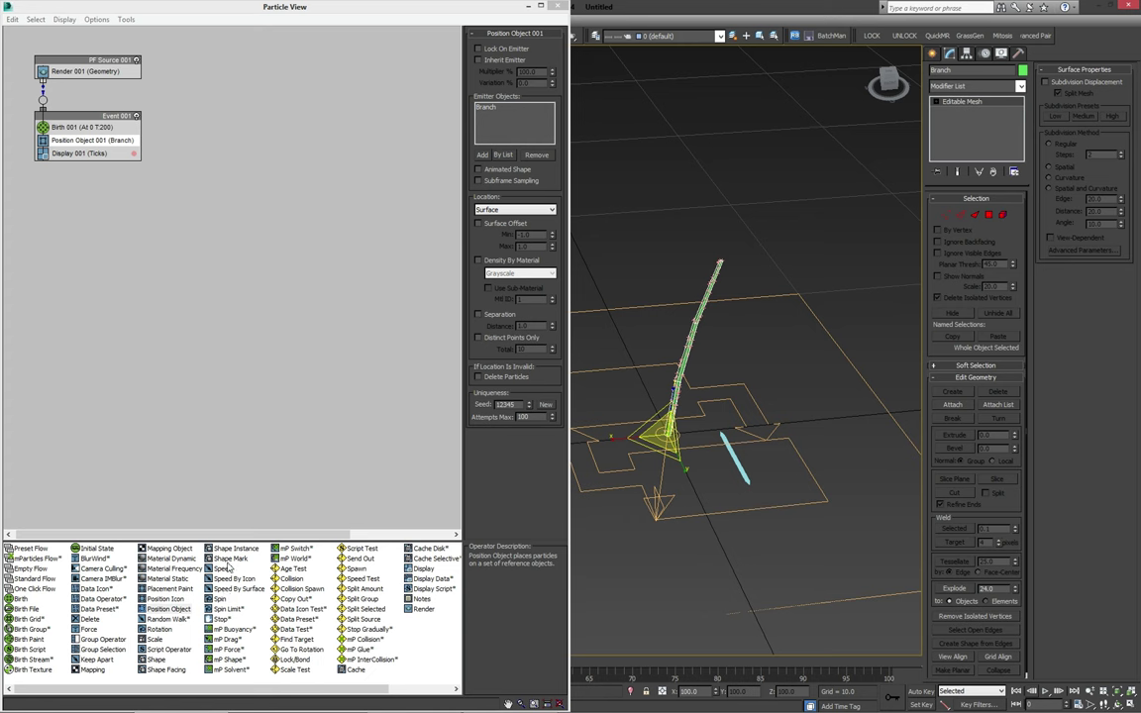
drag(234, 548, 70, 155)
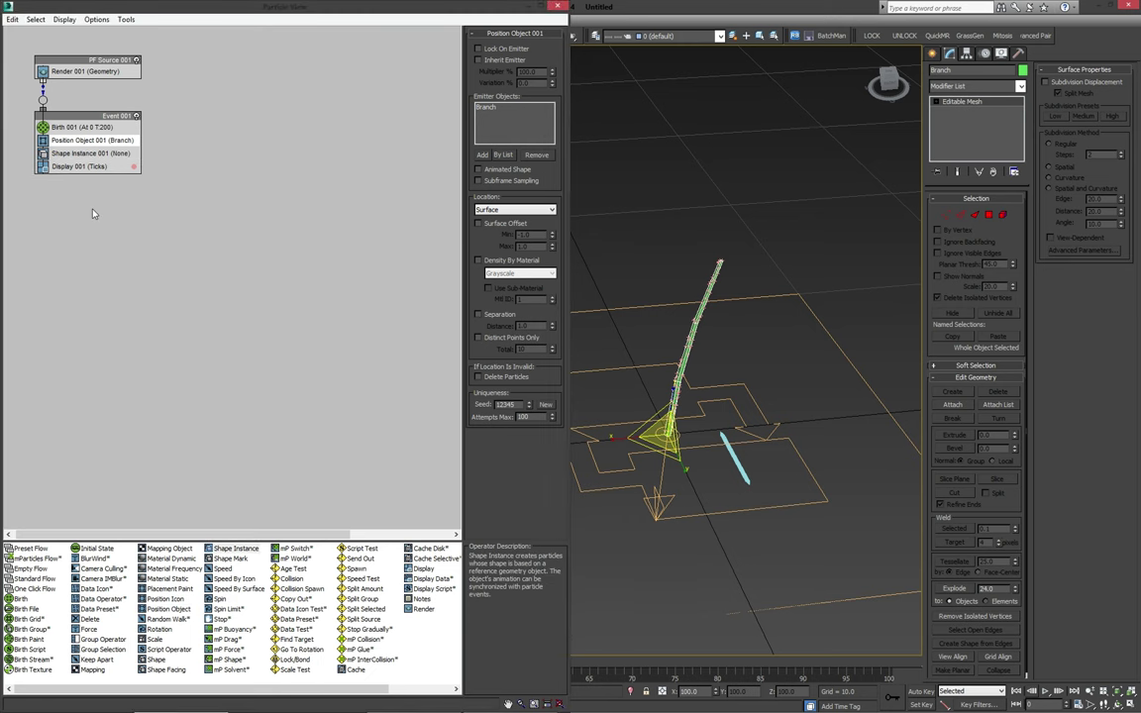
click(89, 154)
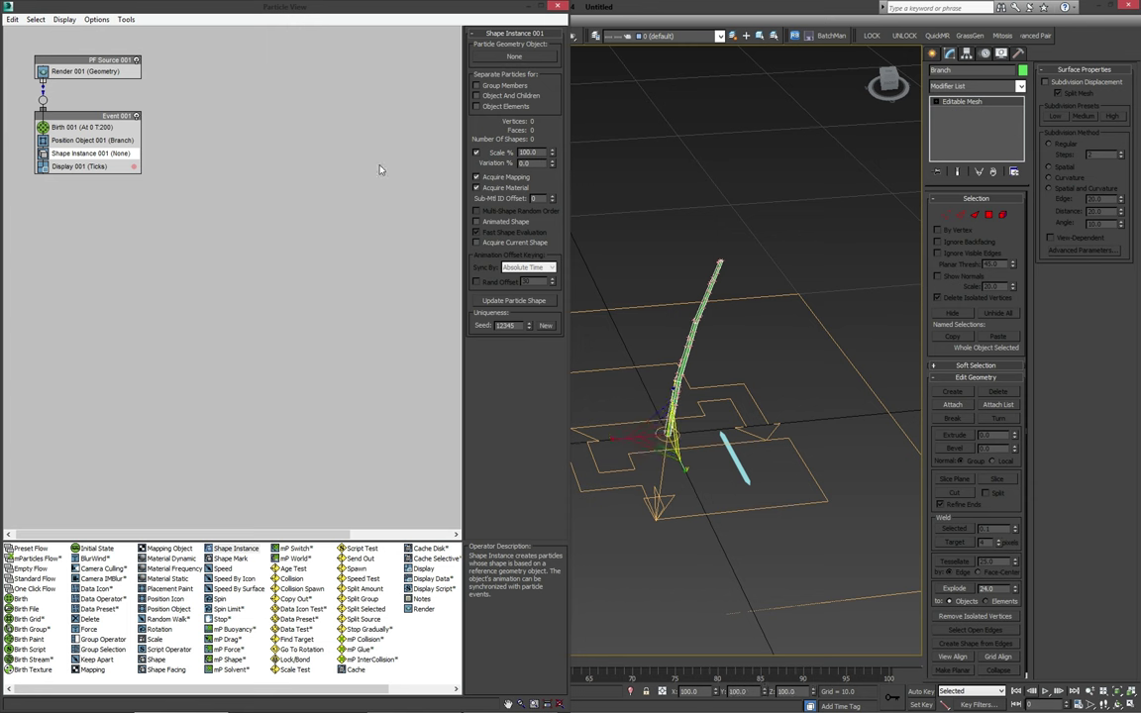
click(522, 61)
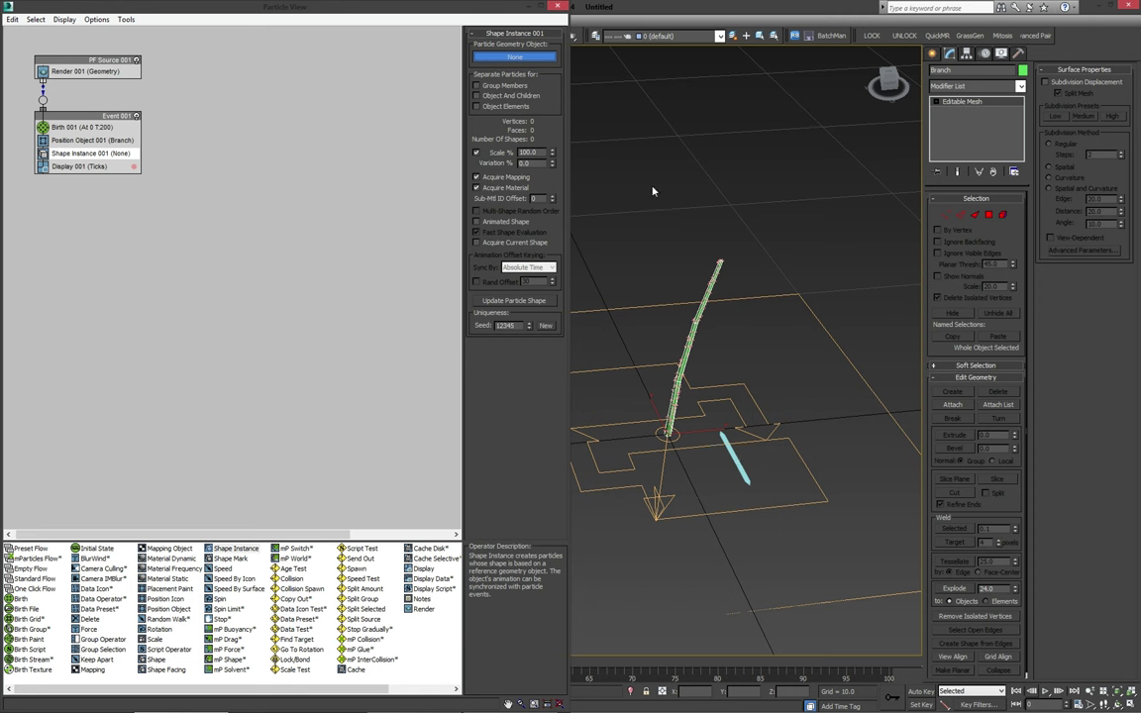
click(733, 471)
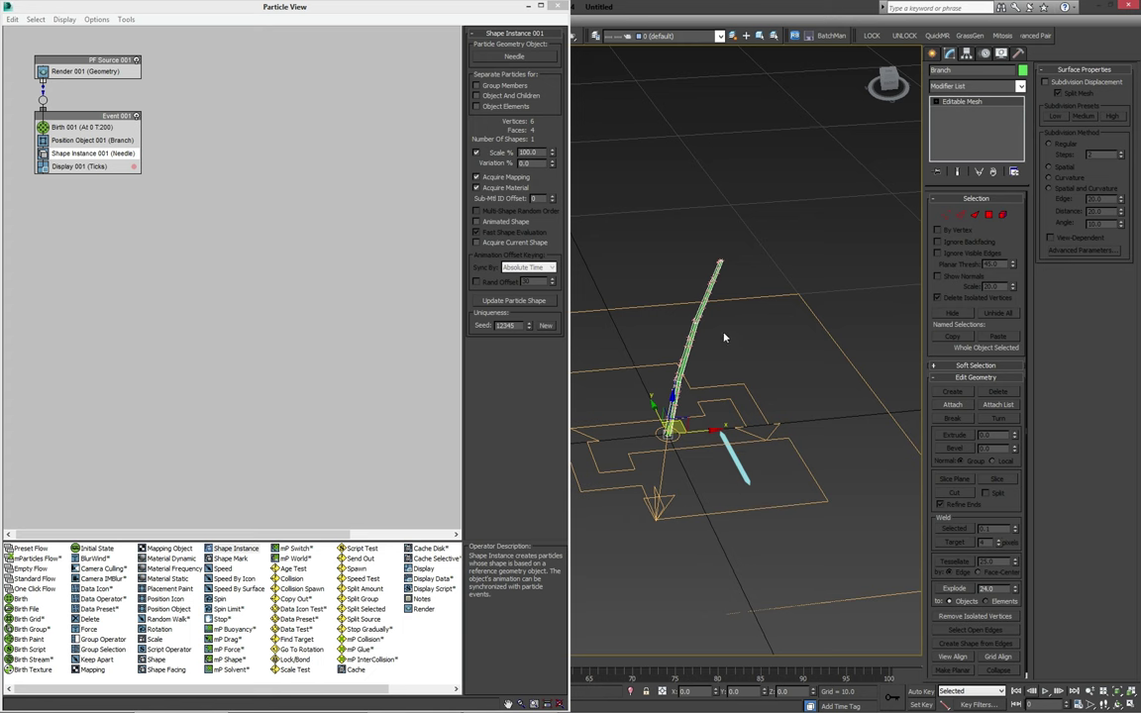
Step: Set the Display operator's type to Geometry so the needle shapes show along the branch
middle_drag(608, 327, 637, 290)
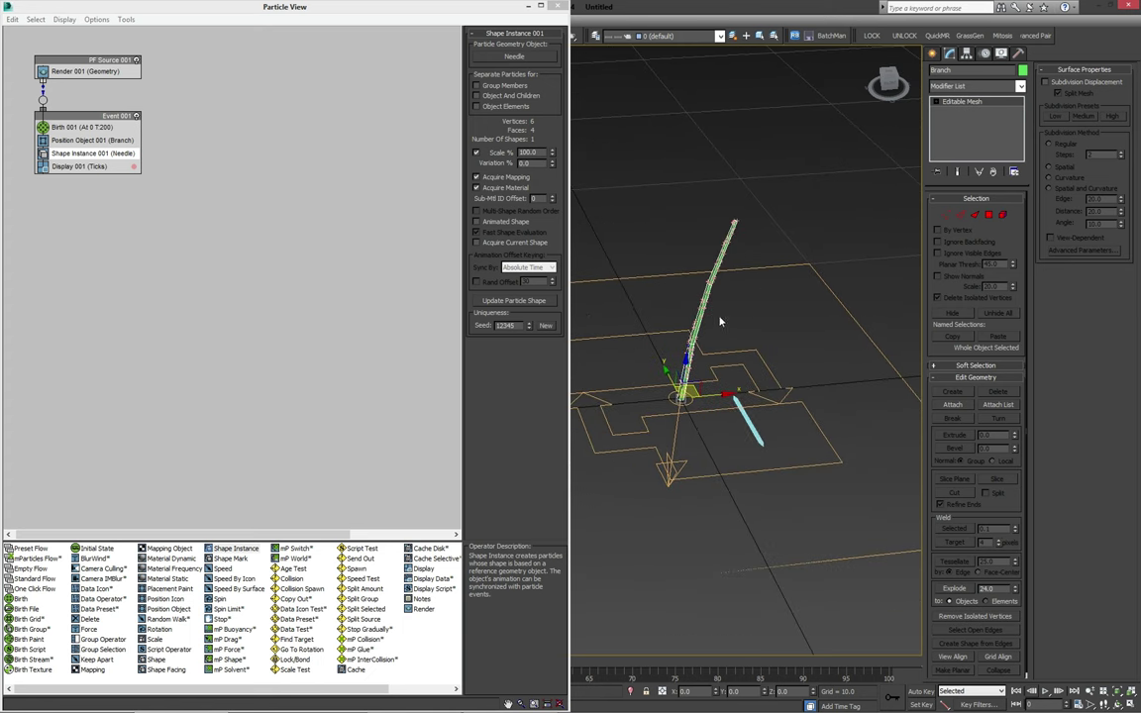
click(80, 166)
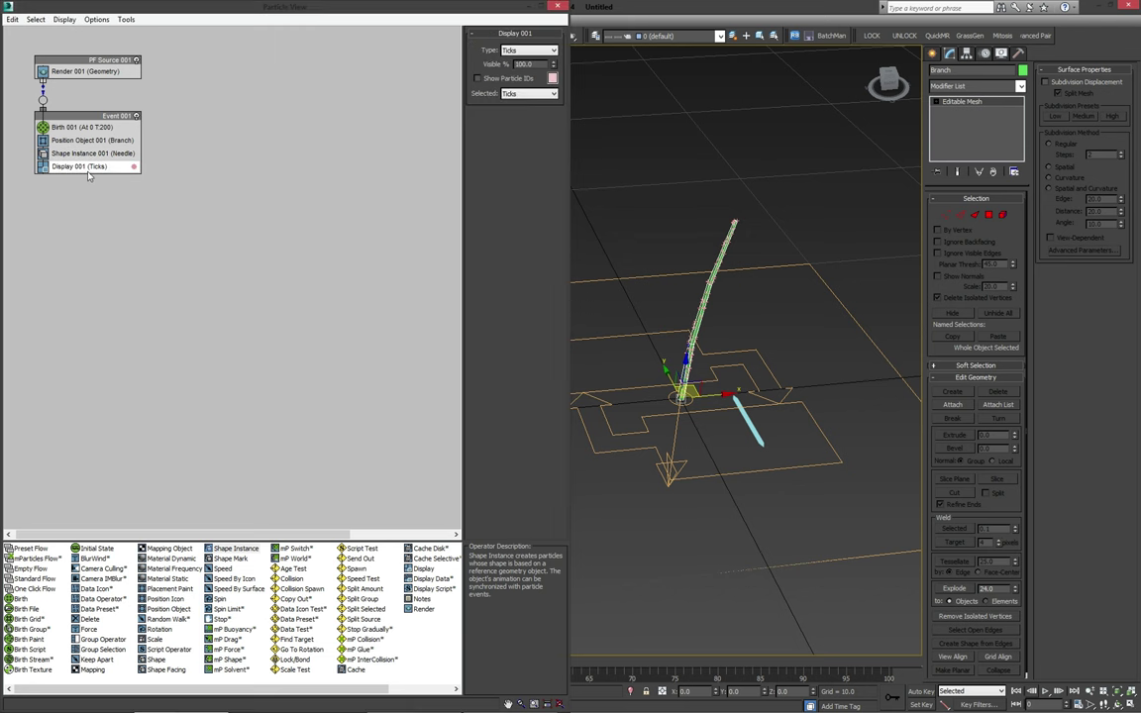
click(515, 51)
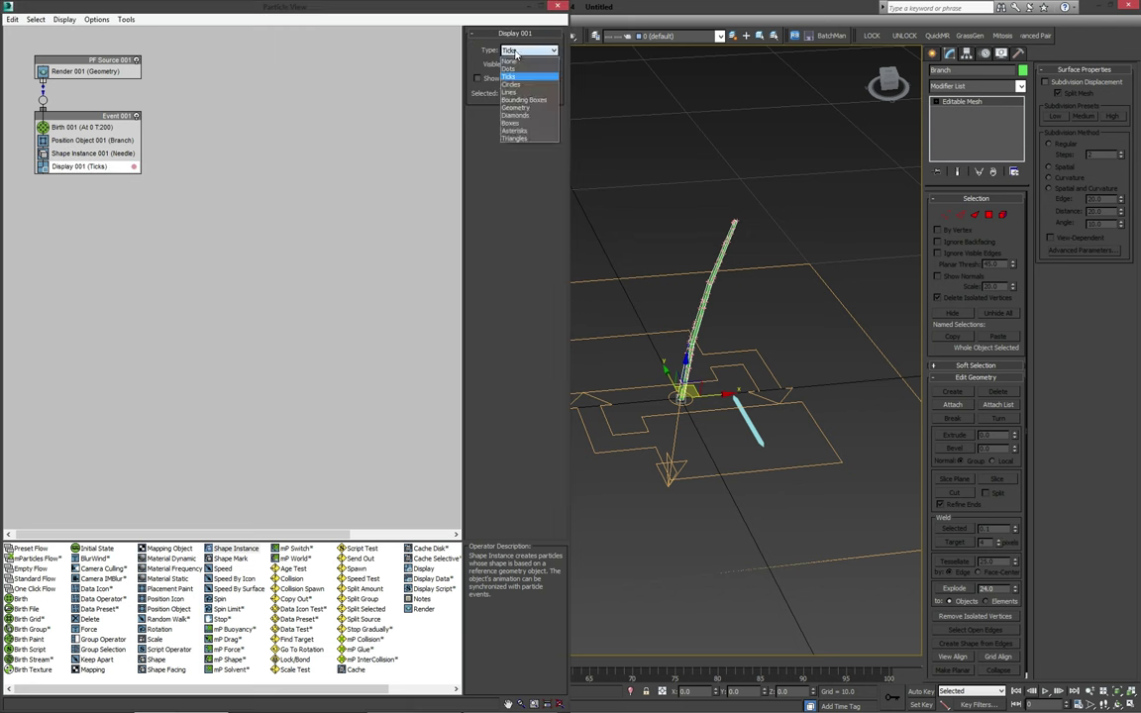
click(515, 107)
middle_drag(757, 283, 714, 295)
alt+middle_drag(779, 308, 701, 309)
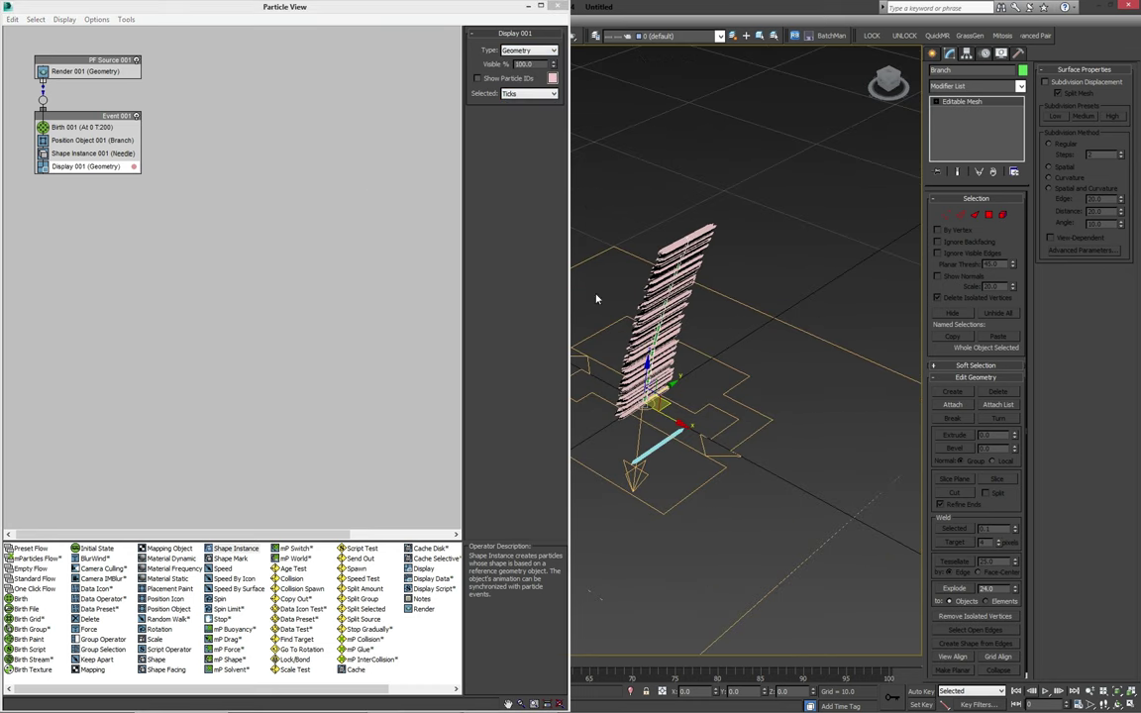
Step: Set the particle source's viewport quantity multiplier to 100%
click(57, 61)
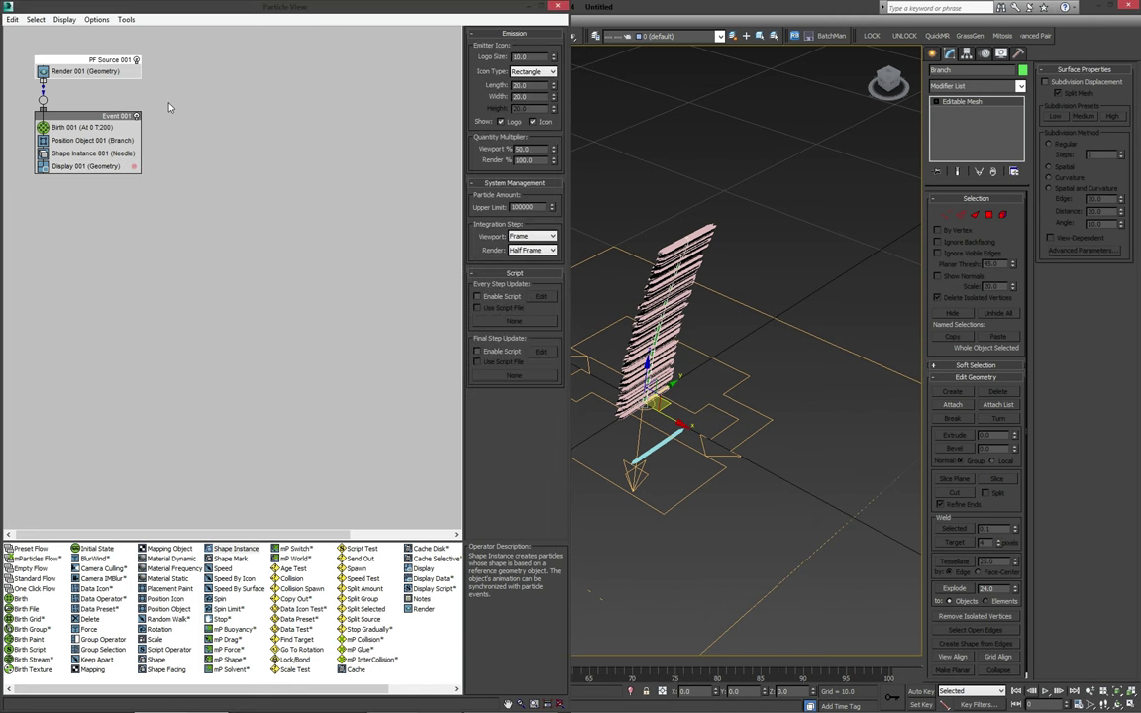
double_click(525, 148)
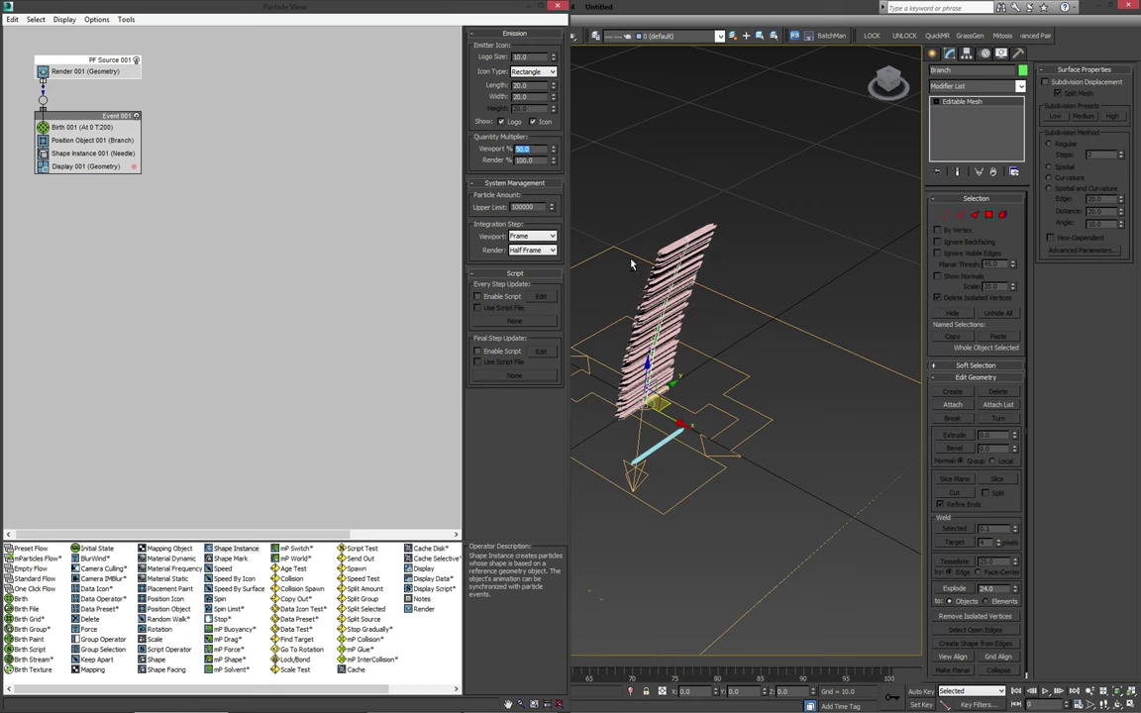
alt+middle_drag(630, 264, 754, 272)
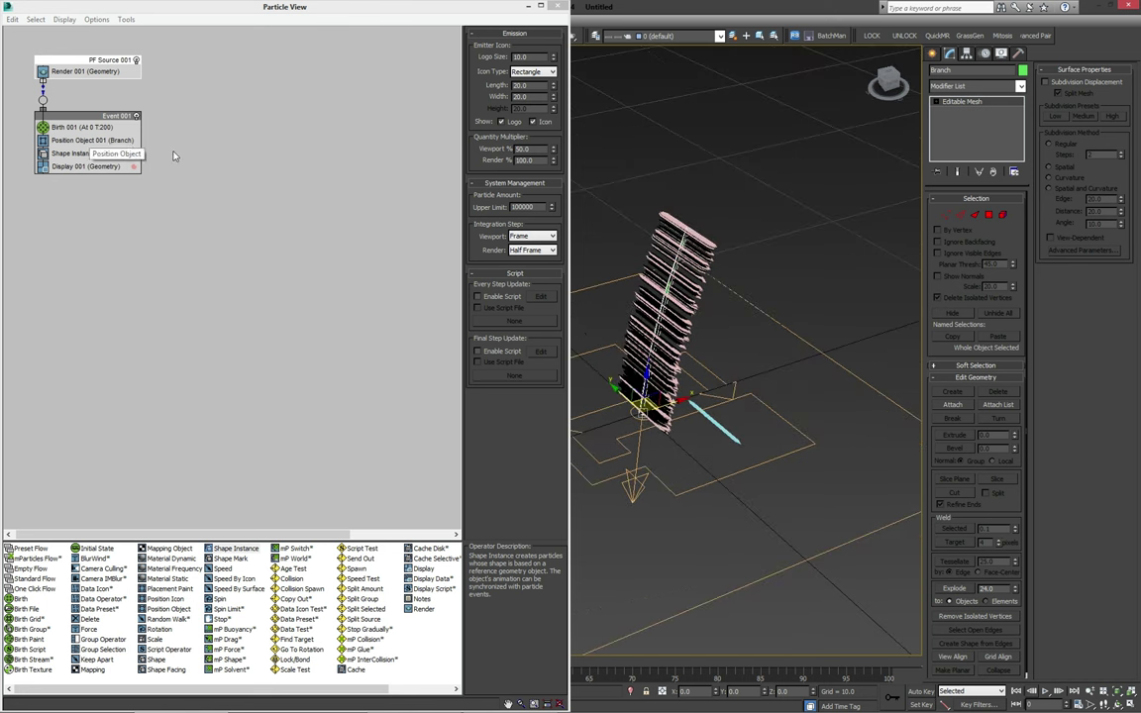
double_click(535, 147)
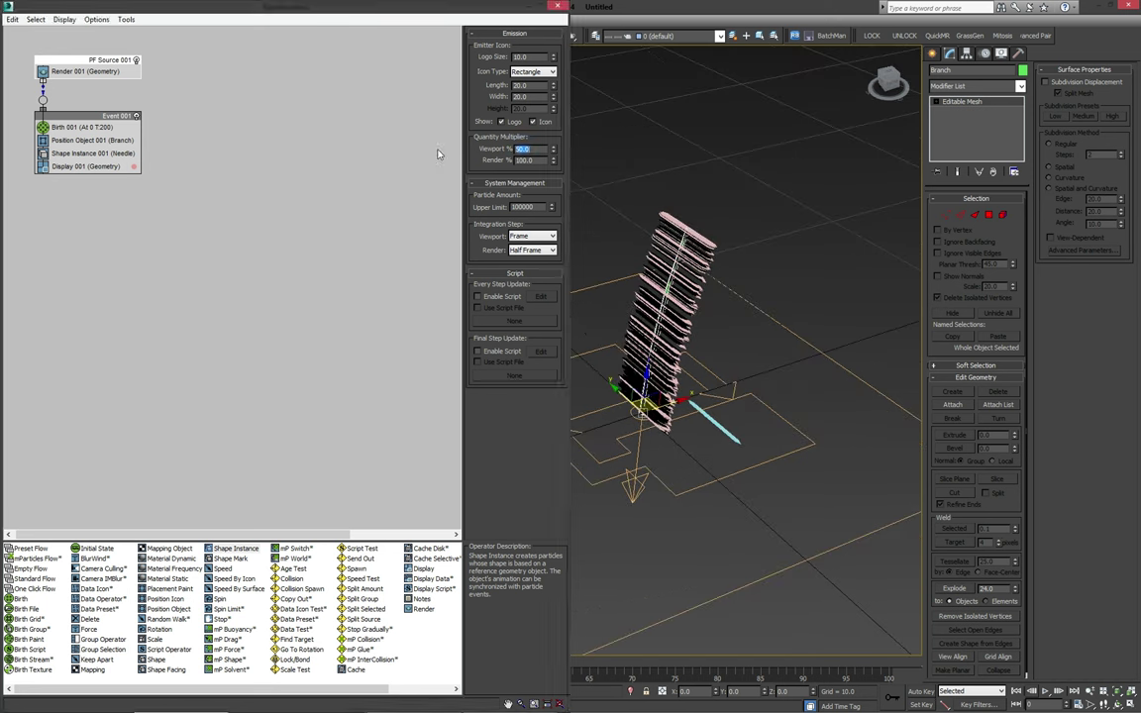
text(100)
key(Return)
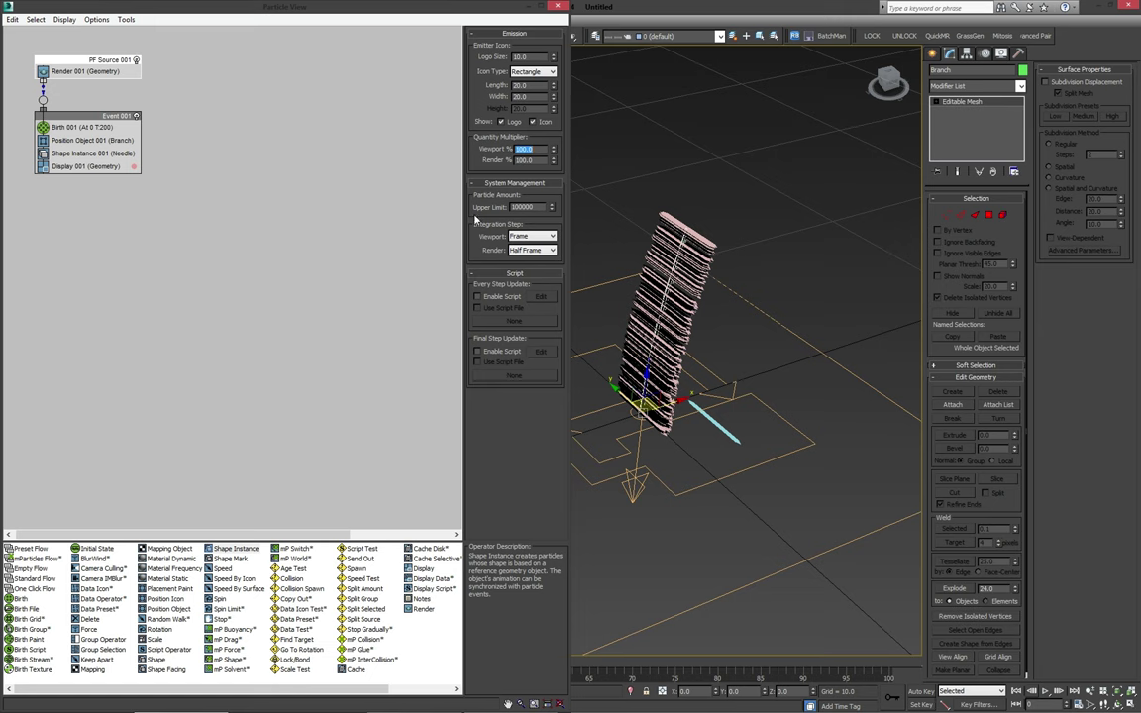
alt+middle_drag(724, 381, 614, 347)
scroll(665, 367, up, 3)
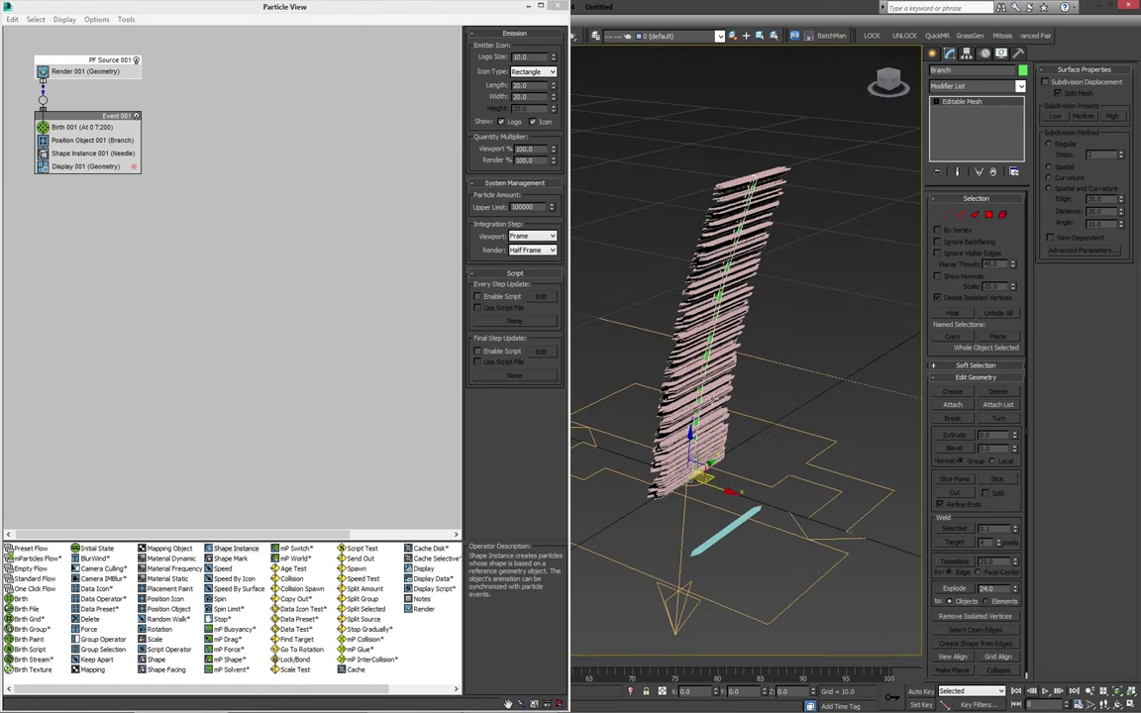
Step: Move only the pivot of the Needle object along its length to the base end of the needle
click(731, 529)
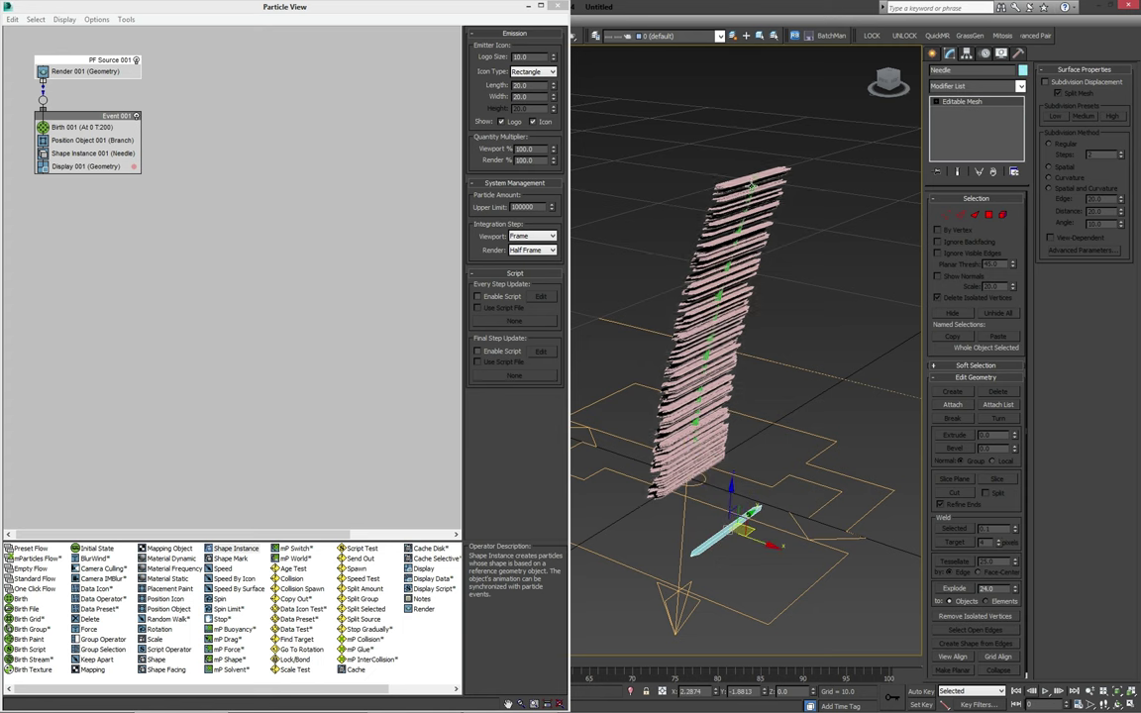
alt+middle_drag(624, 303, 636, 317)
middle_drag(735, 487, 729, 406)
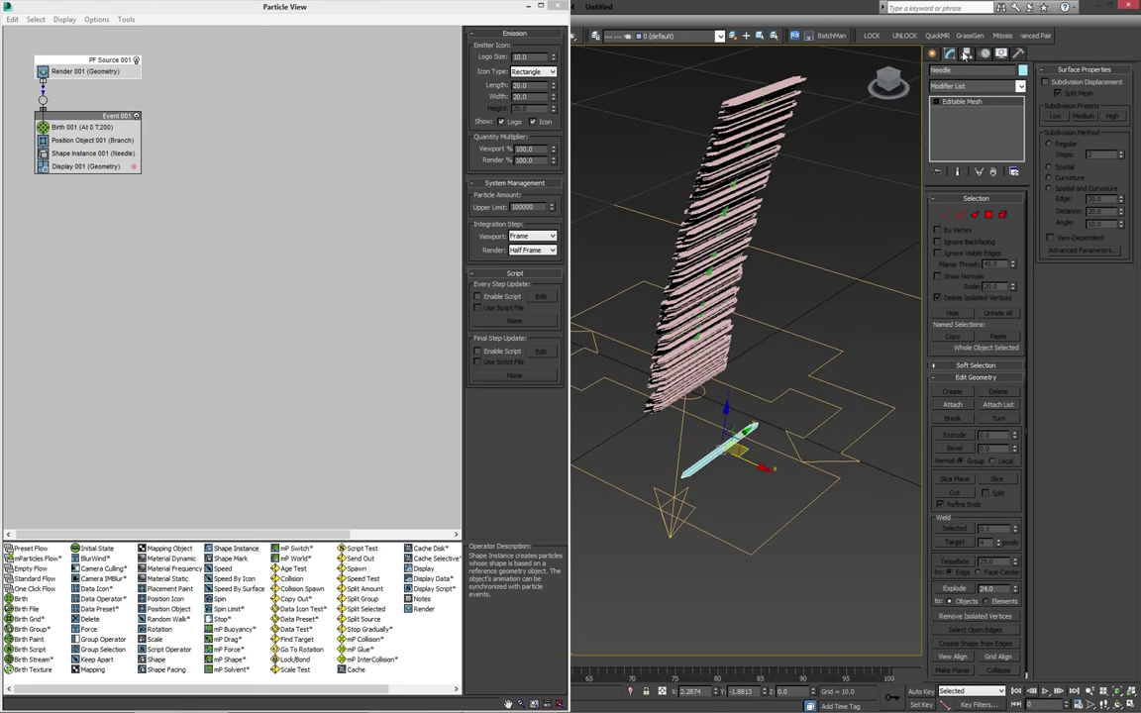
click(965, 53)
click(976, 128)
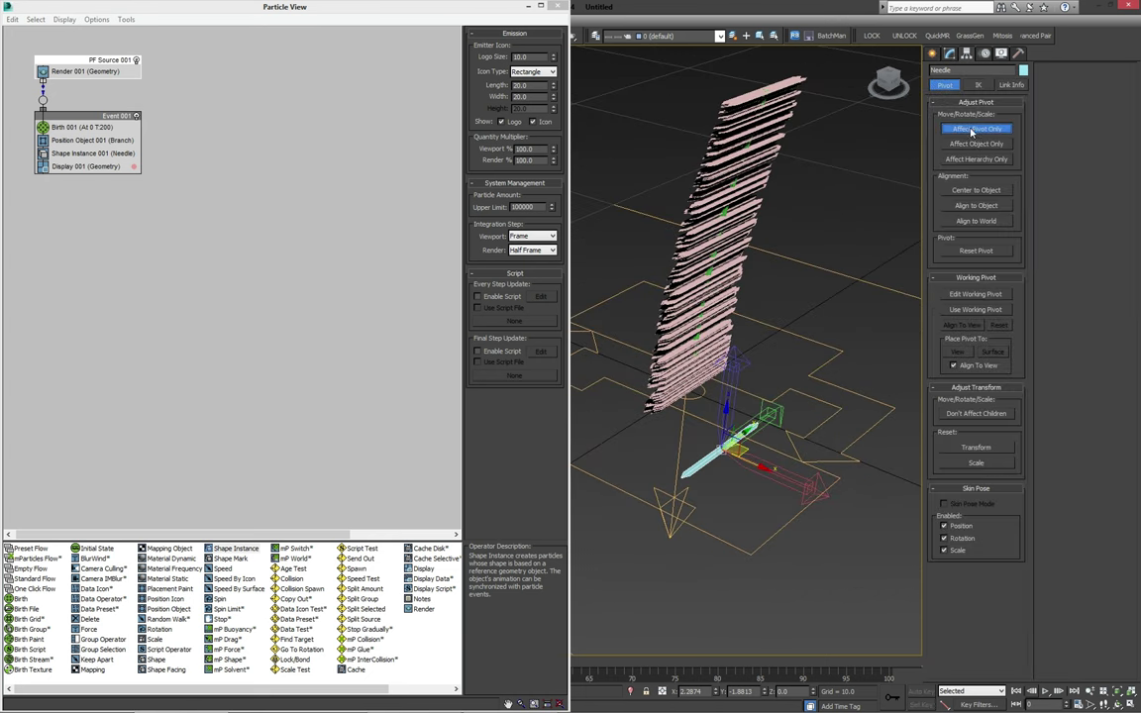
alt+middle_drag(794, 332, 772, 389)
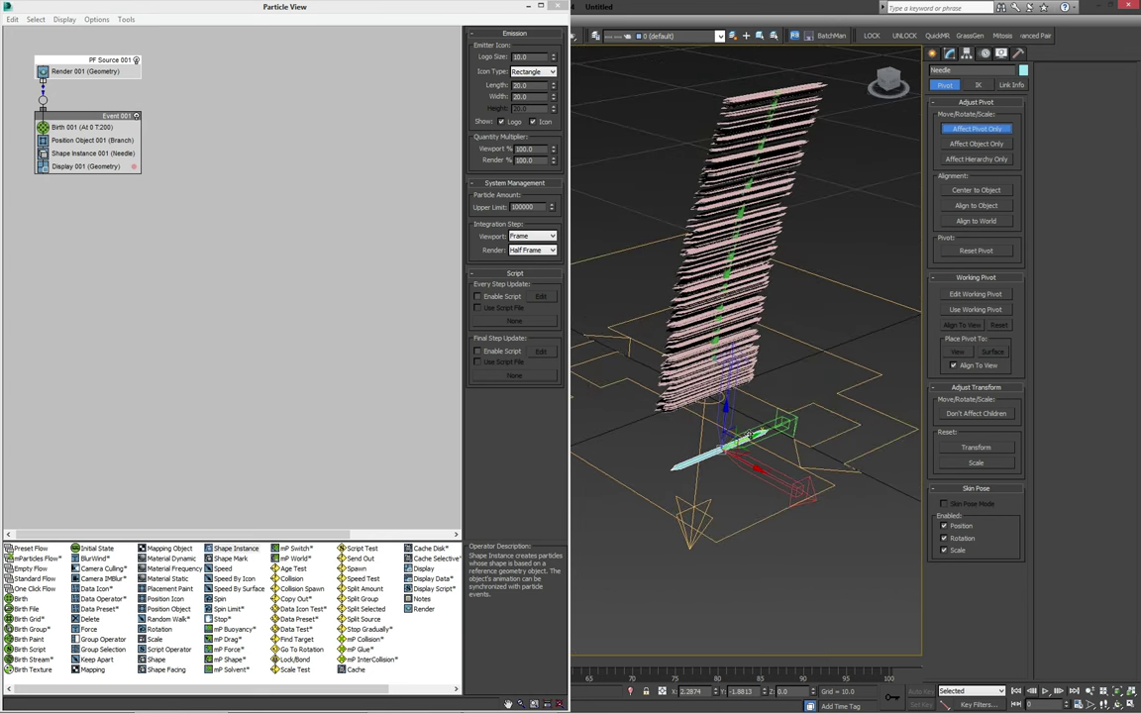
drag(746, 435, 701, 451)
alt+middle_drag(731, 438, 763, 402)
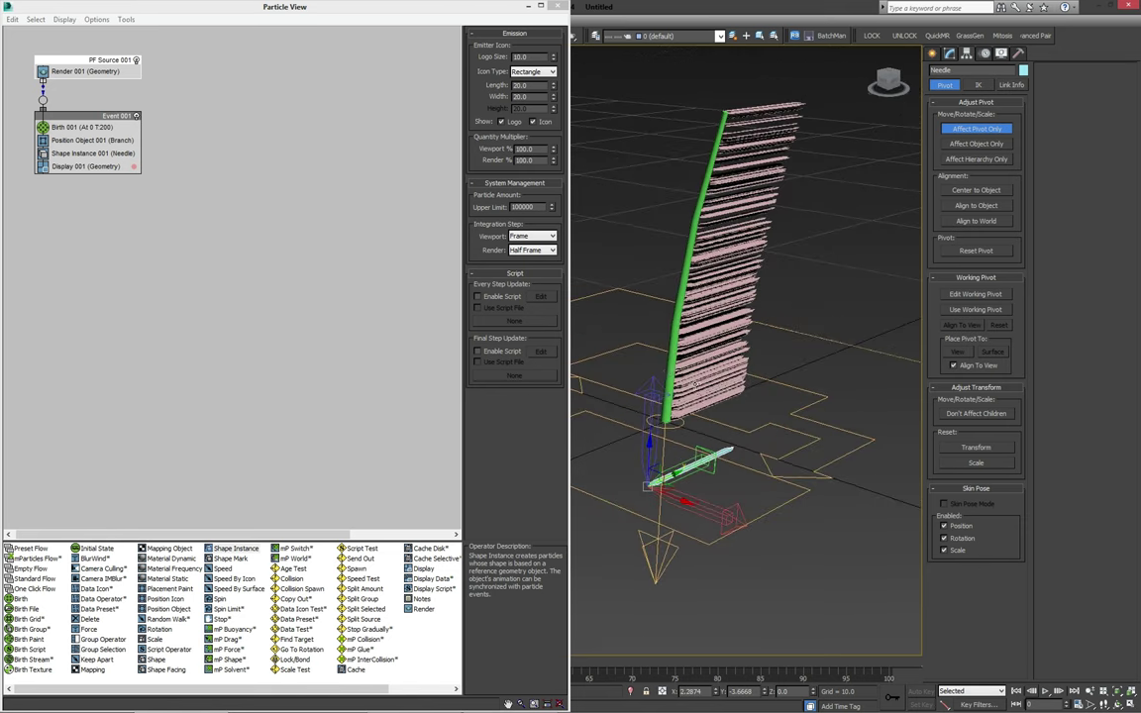
Step: Rotate only the Needle's pivot so the scattered needles angle upward from the branch, and leave pivot editing
alt+middle_drag(694, 384, 655, 450)
key(e)
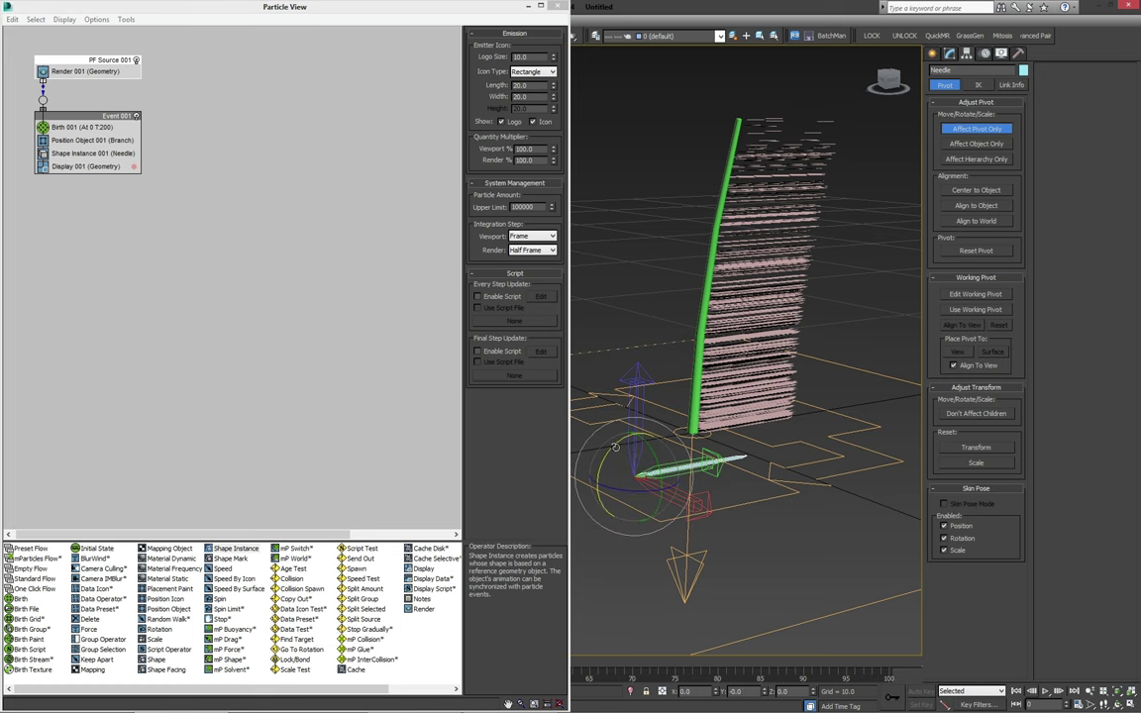
drag(615, 447, 635, 428)
click(978, 128)
alt+middle_drag(705, 264, 579, 237)
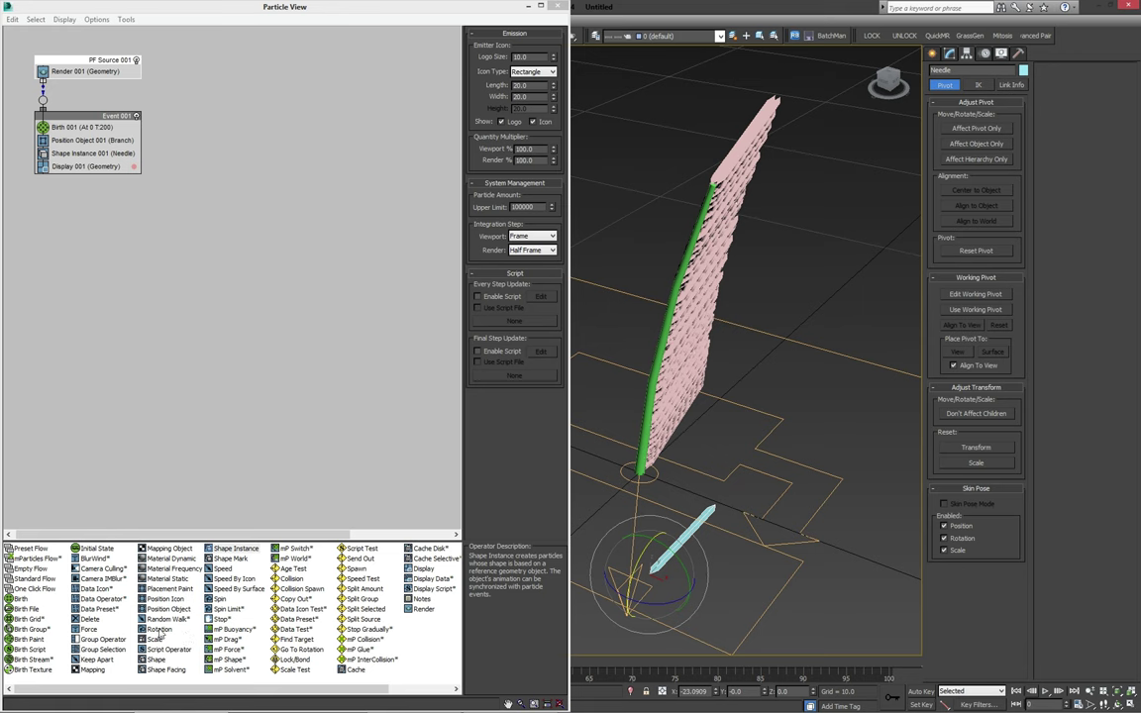
alt+middle_drag(628, 421, 662, 363)
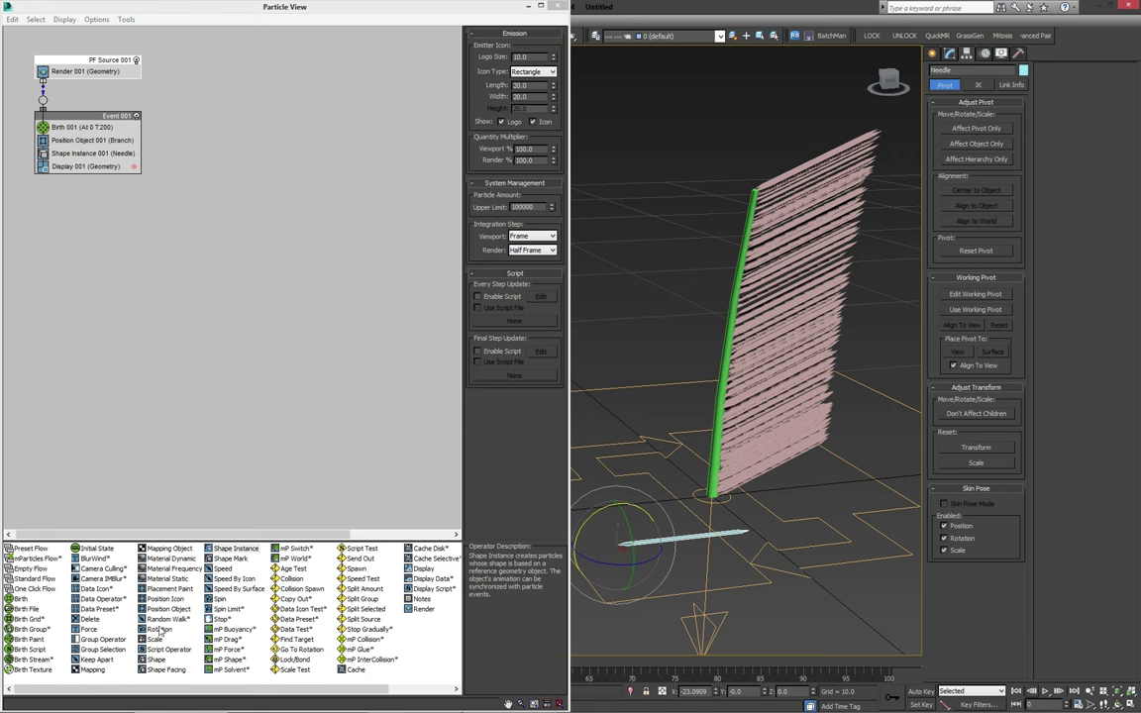
Step: Add a Rotation operator below Shape Instance and set its orientation matrix to Random Horizontal
drag(158, 630, 91, 162)
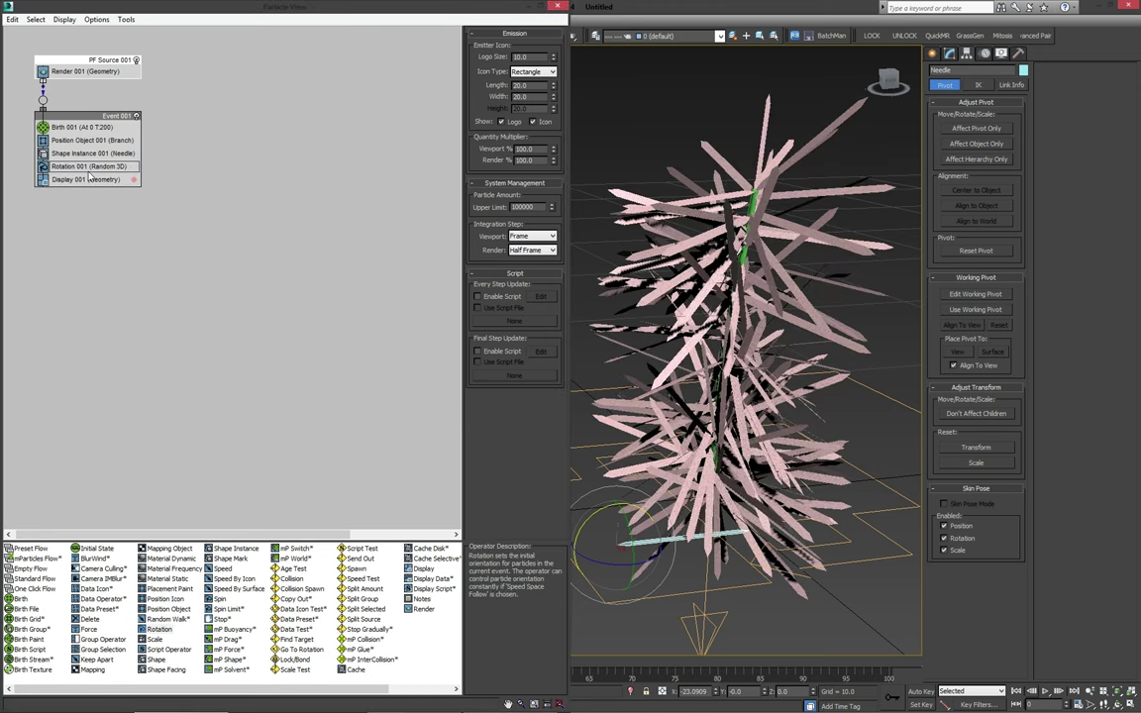
click(88, 167)
alt+middle_drag(620, 393, 581, 316)
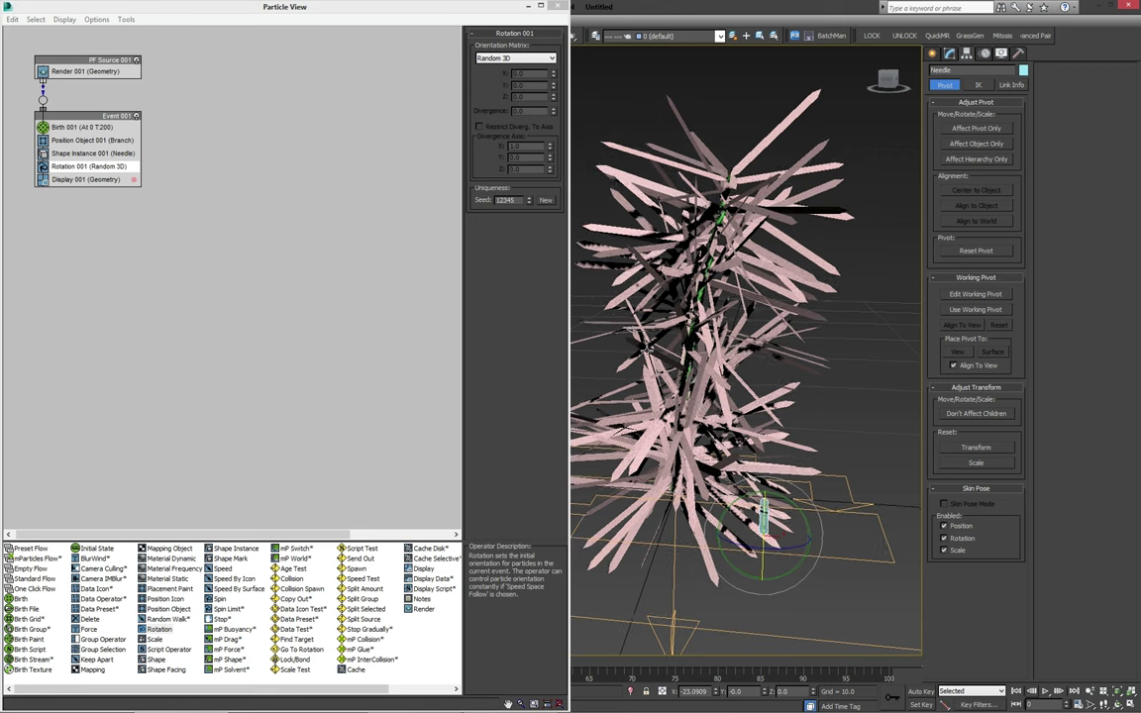
click(503, 59)
click(505, 75)
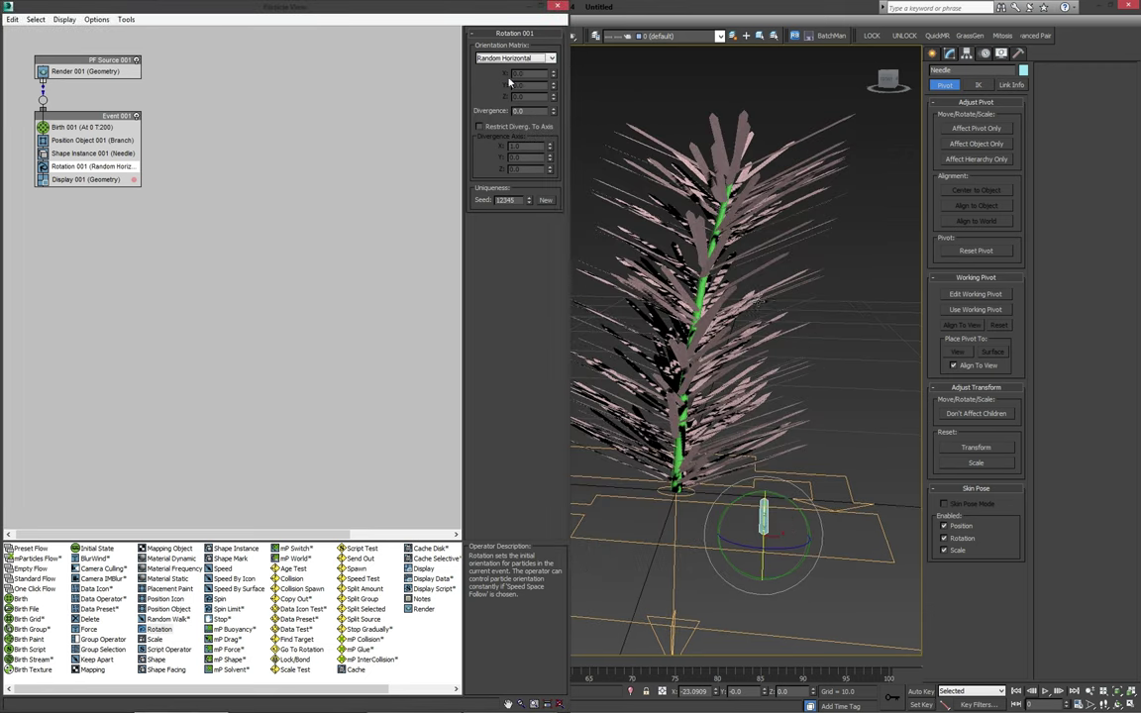
alt+middle_drag(644, 277, 728, 316)
scroll(727, 326, down, 3)
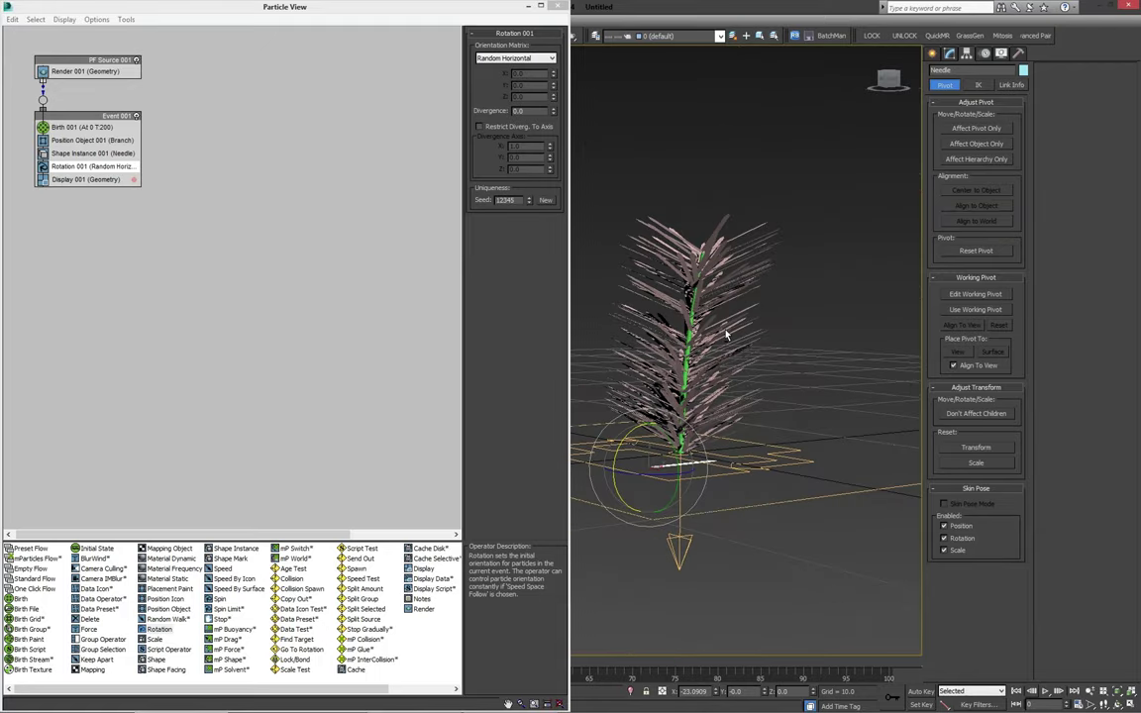
Step: Set the Rotation operator's divergence to 14.5 and minimise Particle View
drag(552, 112, 553, 95)
alt+middle_drag(621, 168, 792, 255)
click(531, 7)
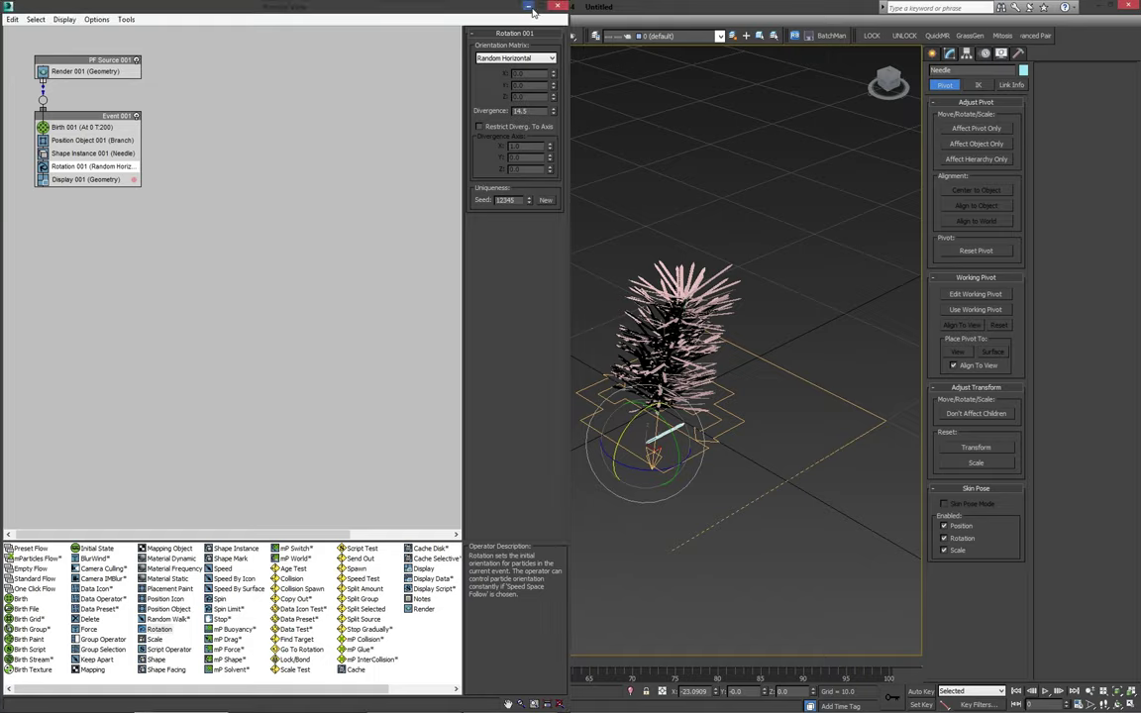
Step: Create a Mesher compound object with a radius of about 2.5 beside the particle branch
alt+middle_drag(628, 245, 592, 247)
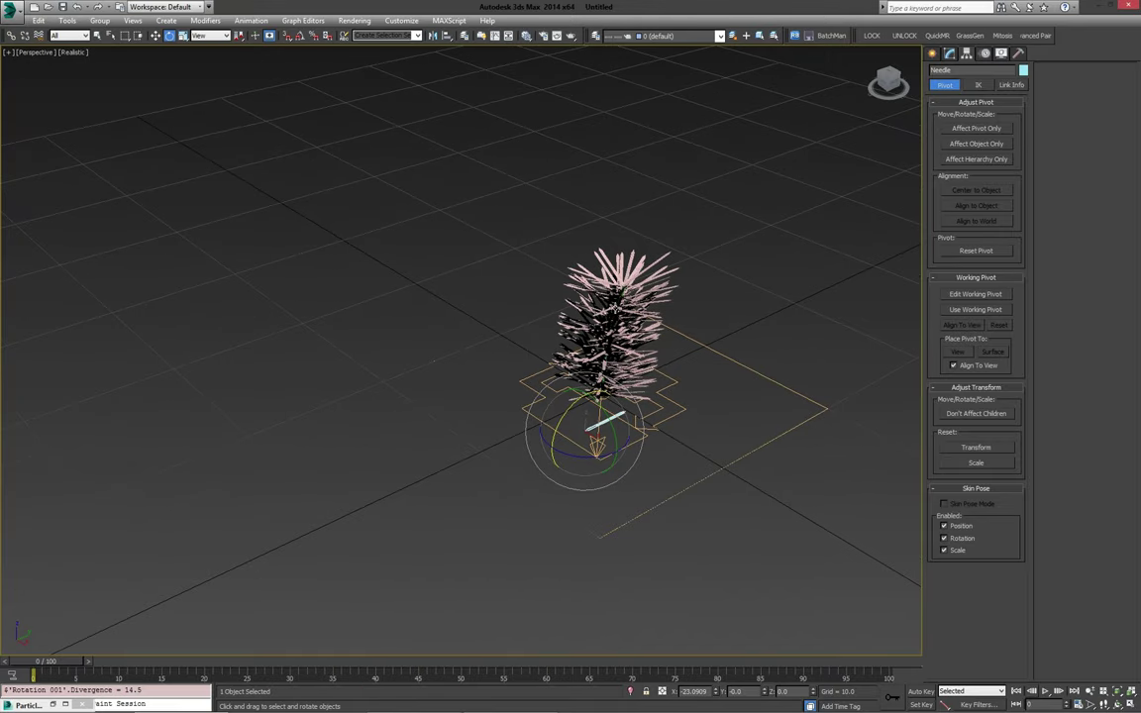
alt+middle_drag(682, 318, 711, 315)
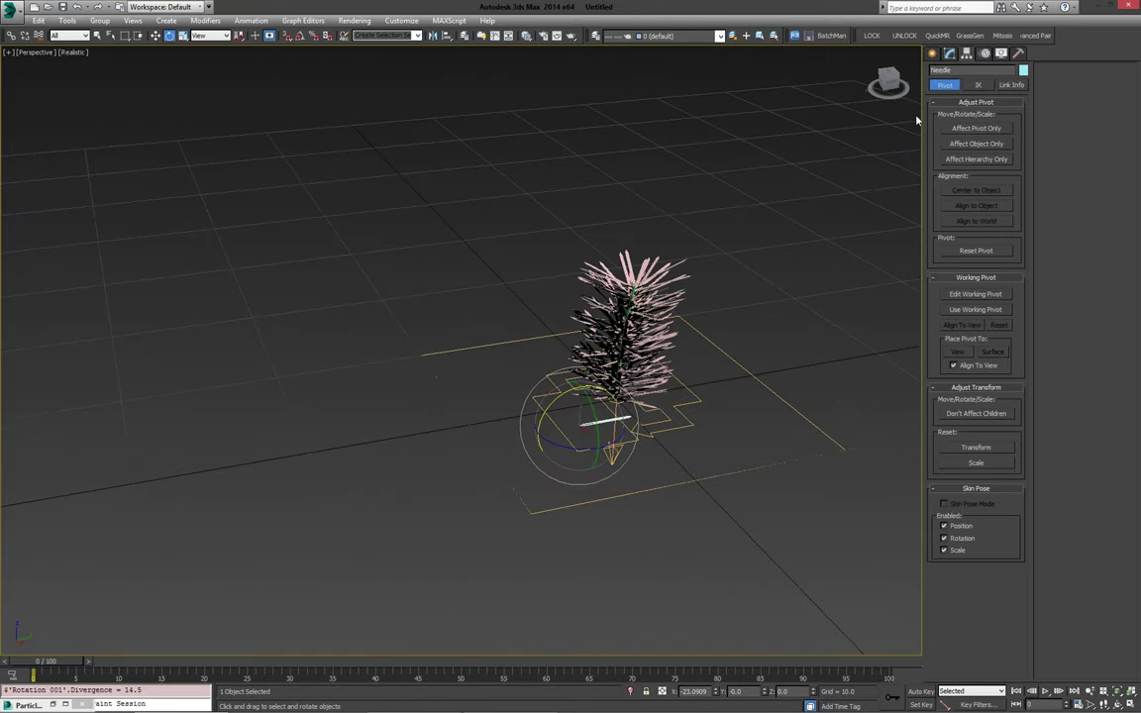
click(933, 54)
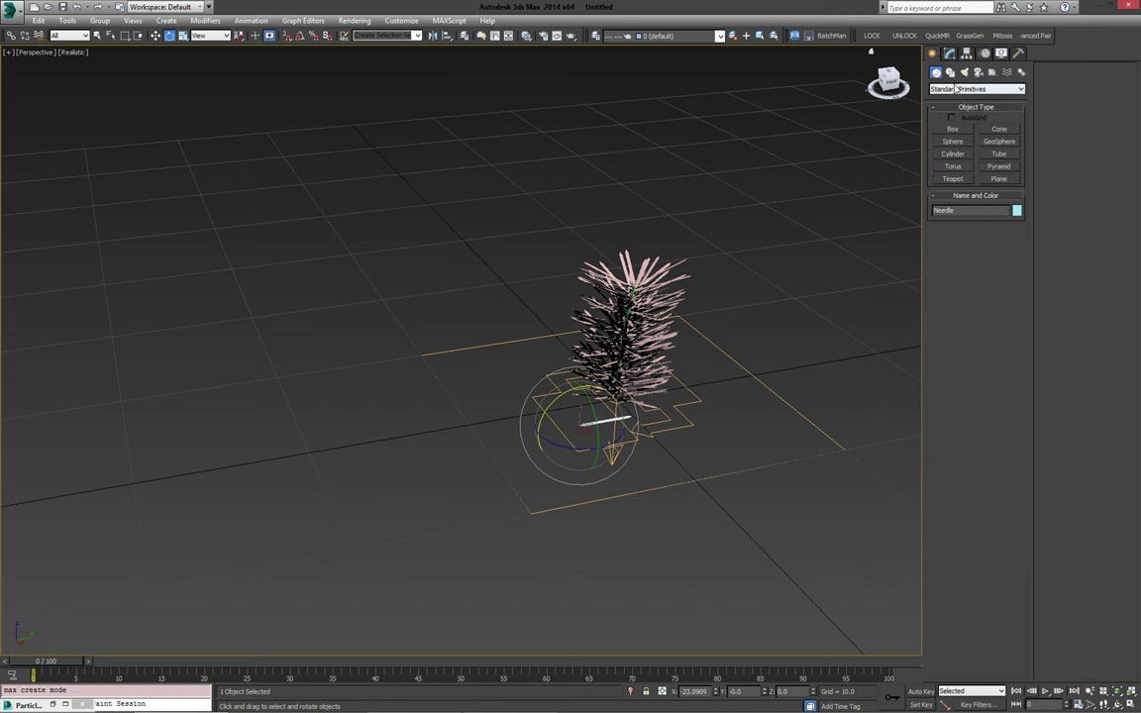
click(949, 89)
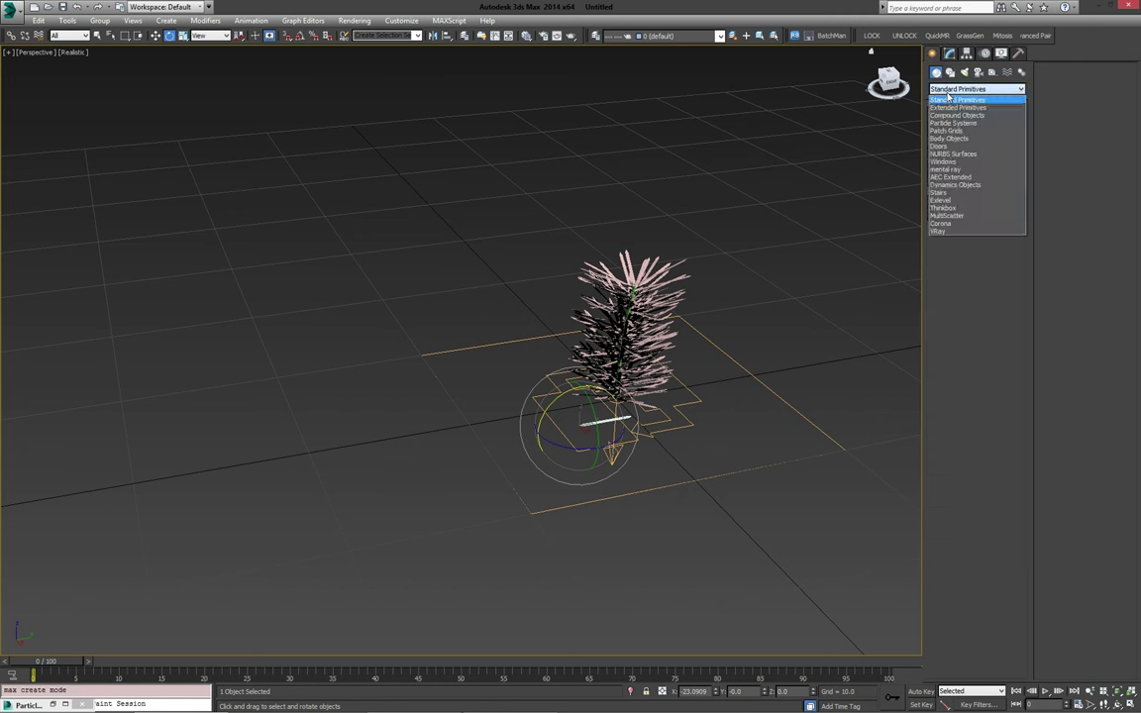
click(956, 116)
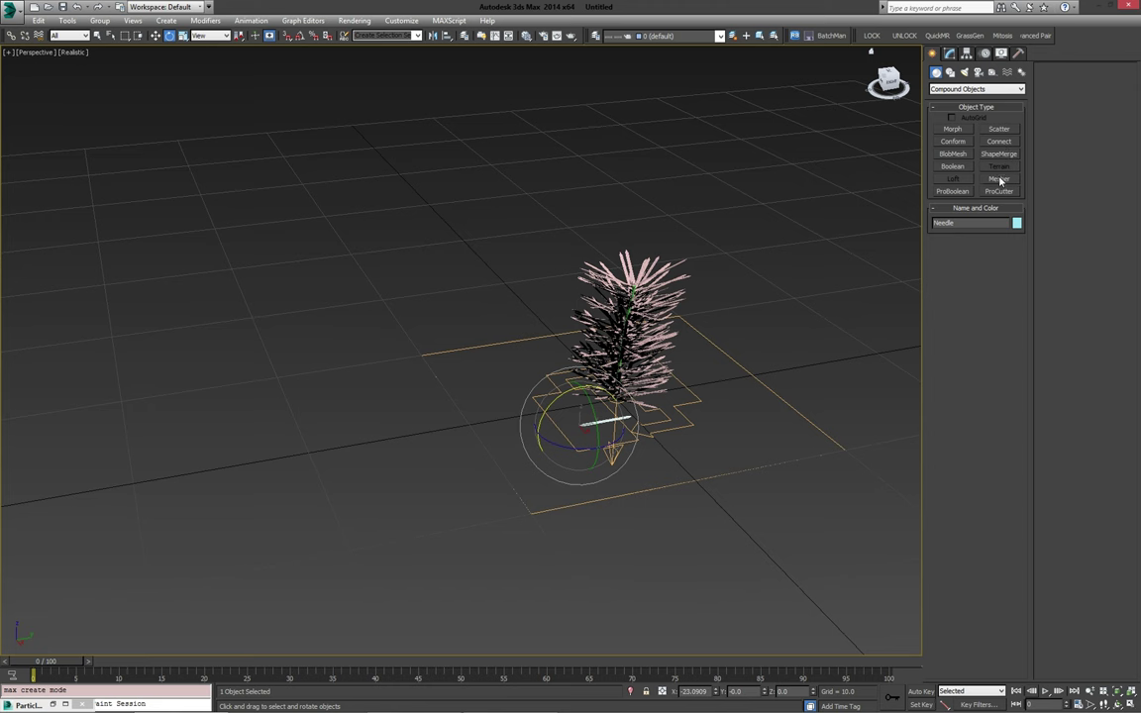
click(999, 181)
middle_drag(759, 217, 630, 207)
drag(734, 341, 748, 356)
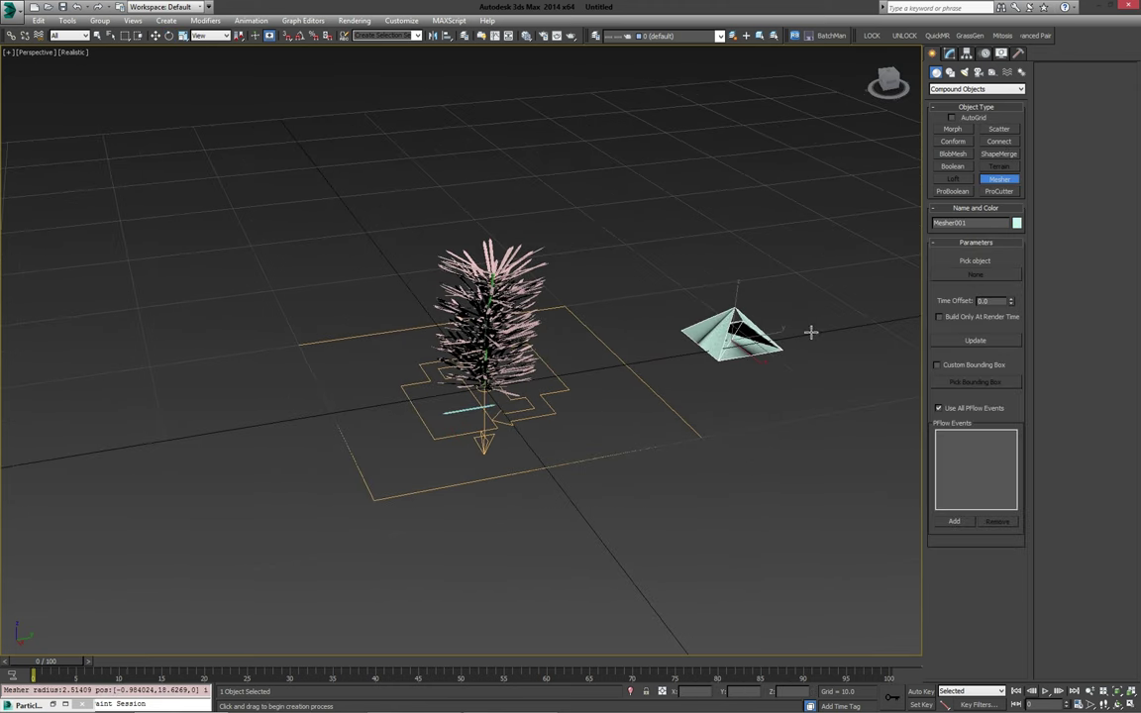
key(e)
Step: Pick PF Source 001 as the Mesher's source object and compare the meshed needles with the particles
click(952, 54)
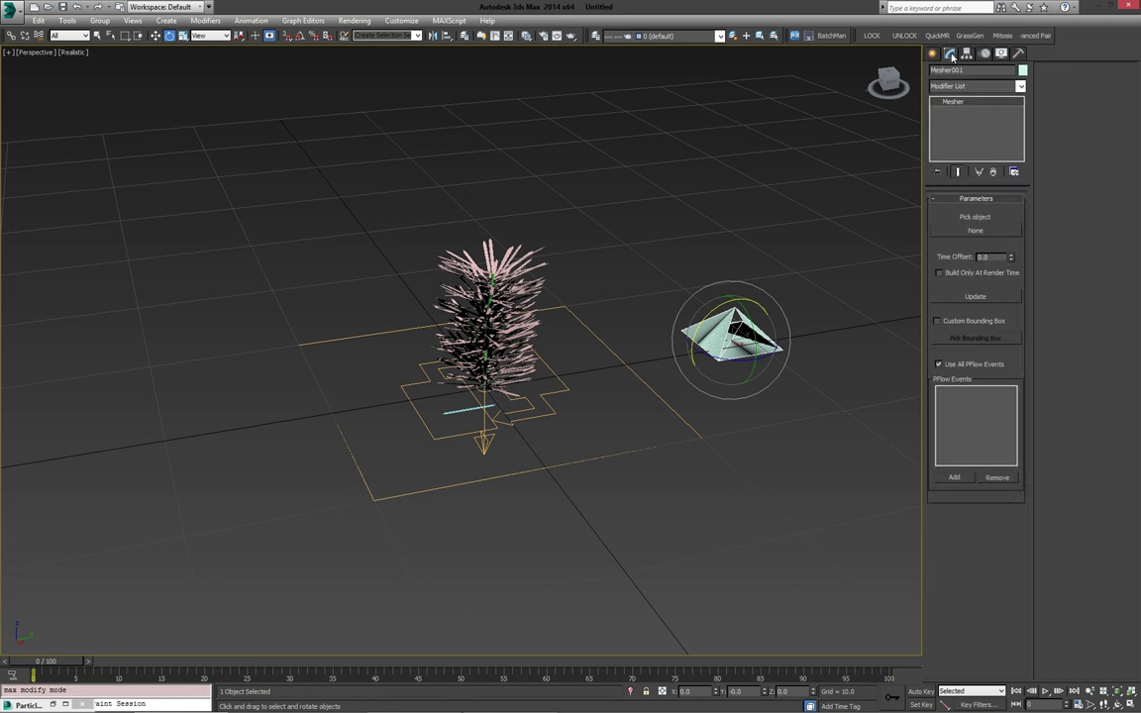
click(976, 231)
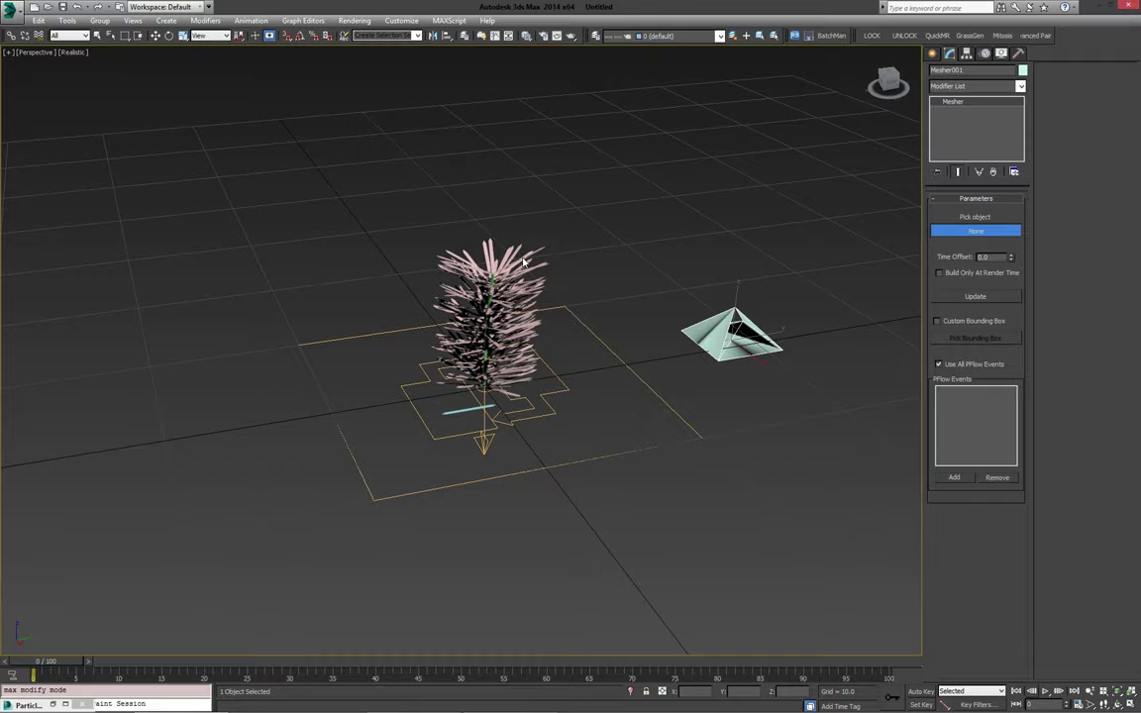
click(522, 259)
alt+middle_drag(627, 272, 569, 313)
scroll(565, 315, up, 8)
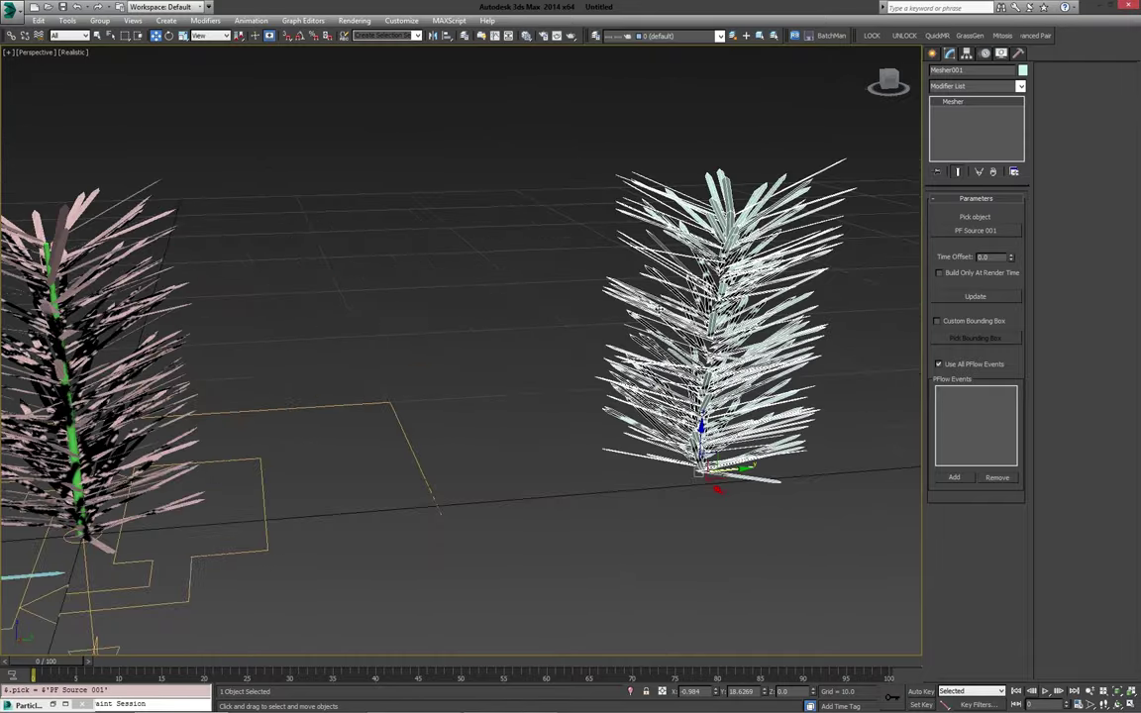
scroll(674, 278, down, 8)
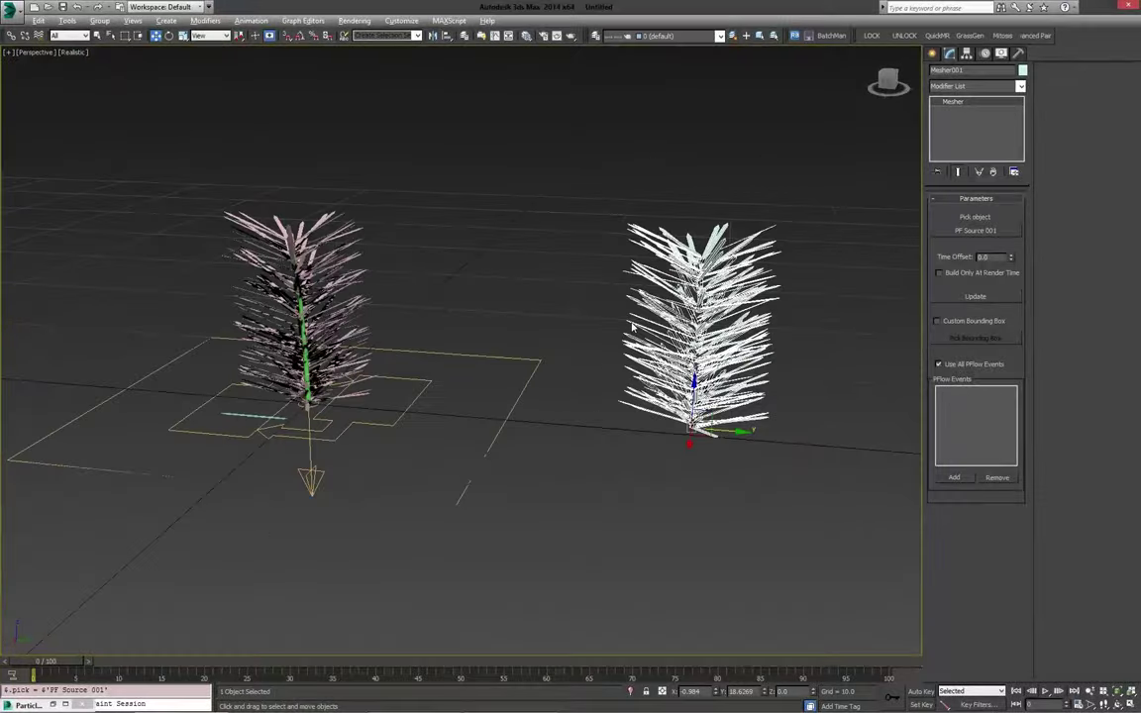
middle_drag(610, 315, 663, 304)
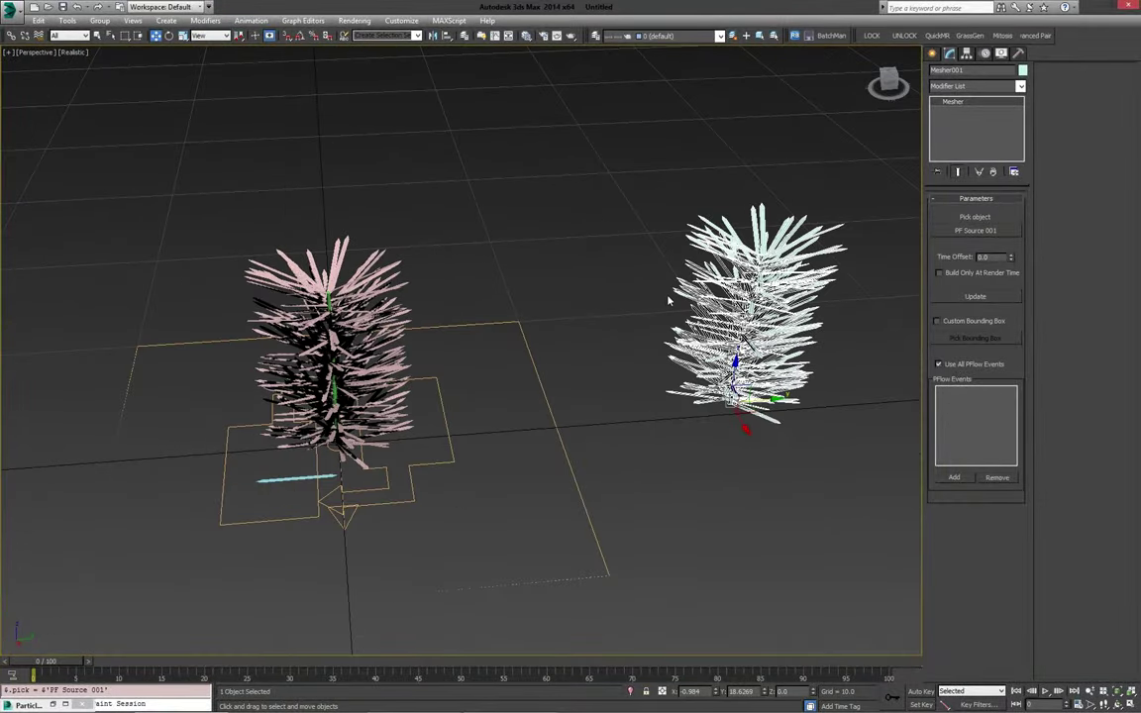
middle_drag(595, 295, 731, 345)
Step: Reopen Particle View and examine the particle branch and its meshed copy from several angles
key(6)
scroll(726, 333, down, 3)
scroll(732, 347, up, 3)
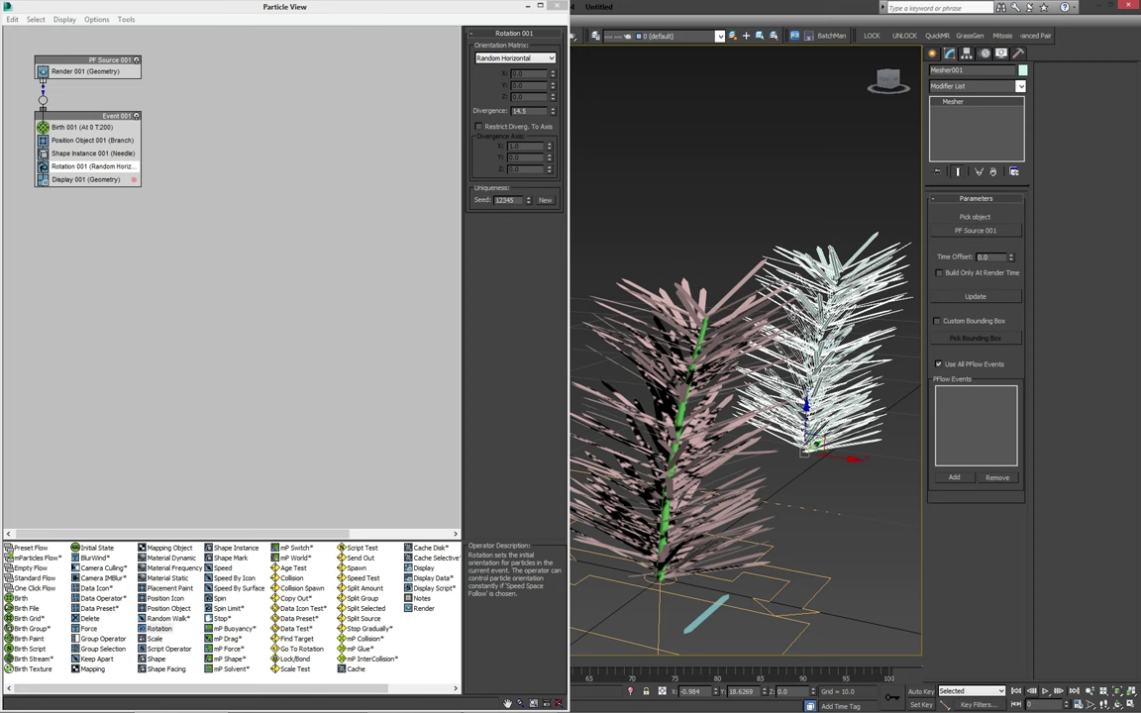
alt+middle_drag(777, 318, 711, 248)
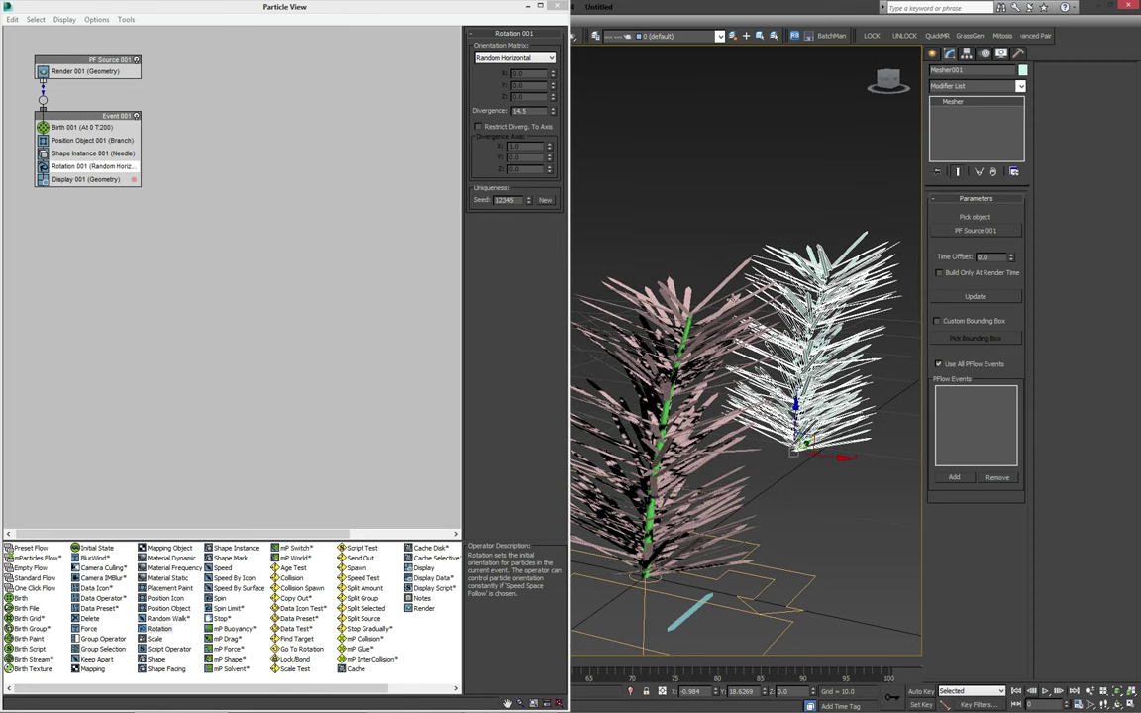
alt+middle_drag(650, 271, 645, 295)
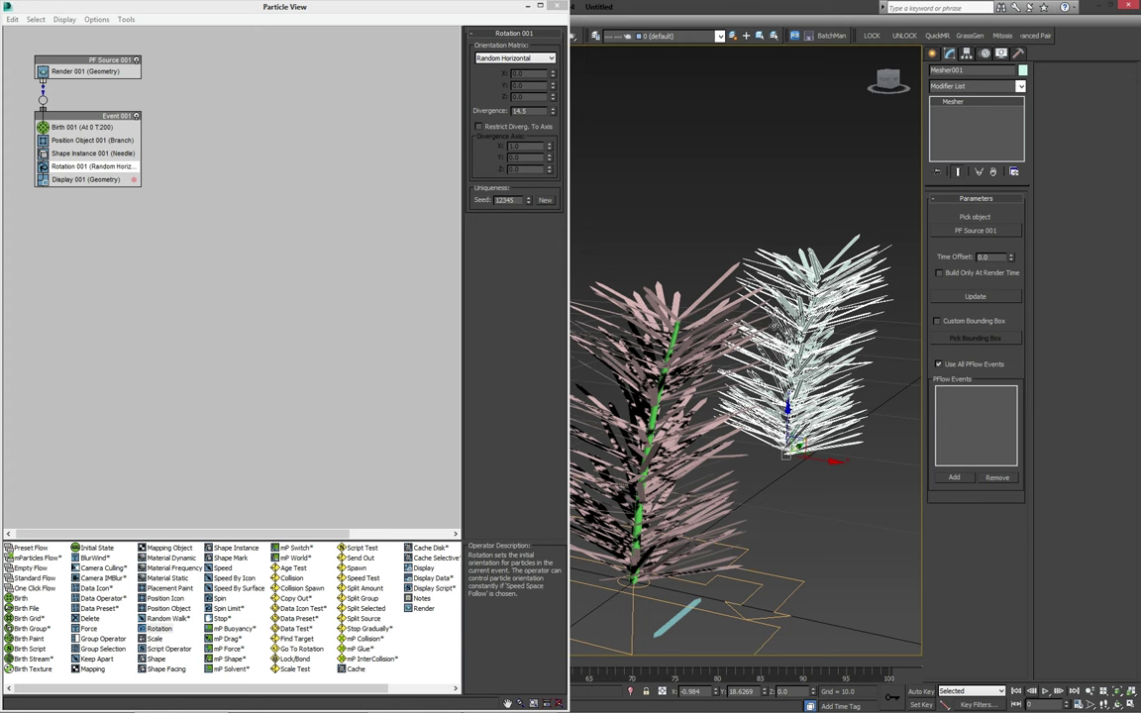
alt+middle_drag(648, 293, 724, 323)
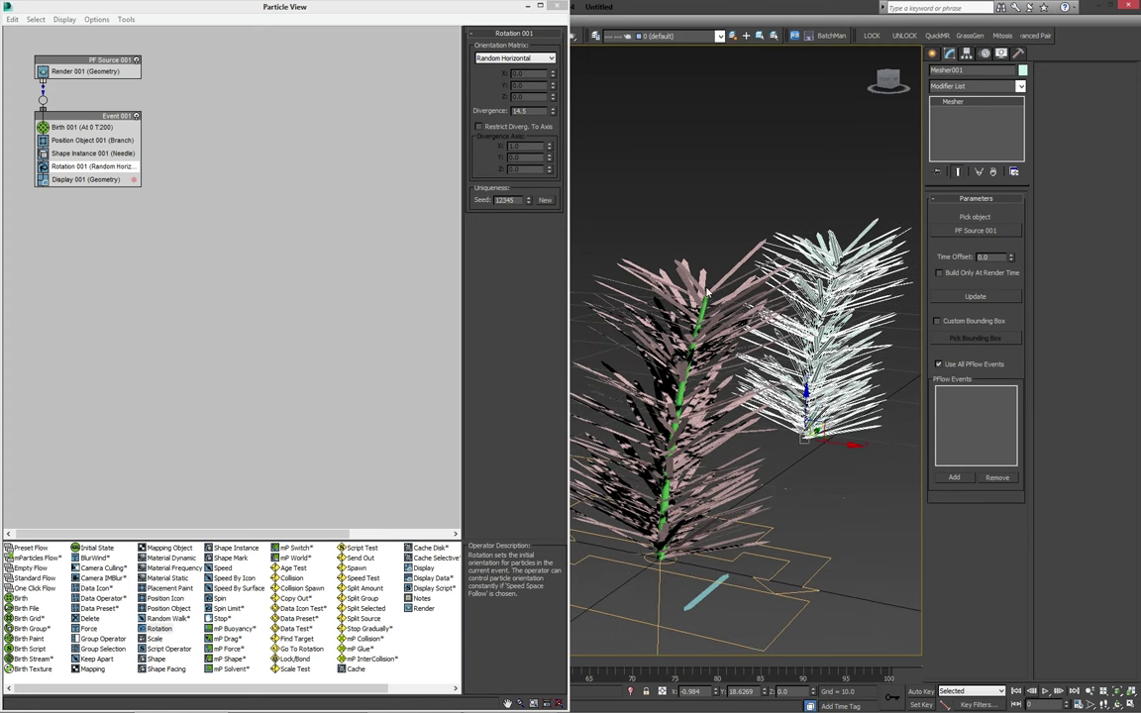
middle_drag(772, 324, 741, 339)
scroll(740, 331, down, 3)
middle_drag(741, 339, 786, 351)
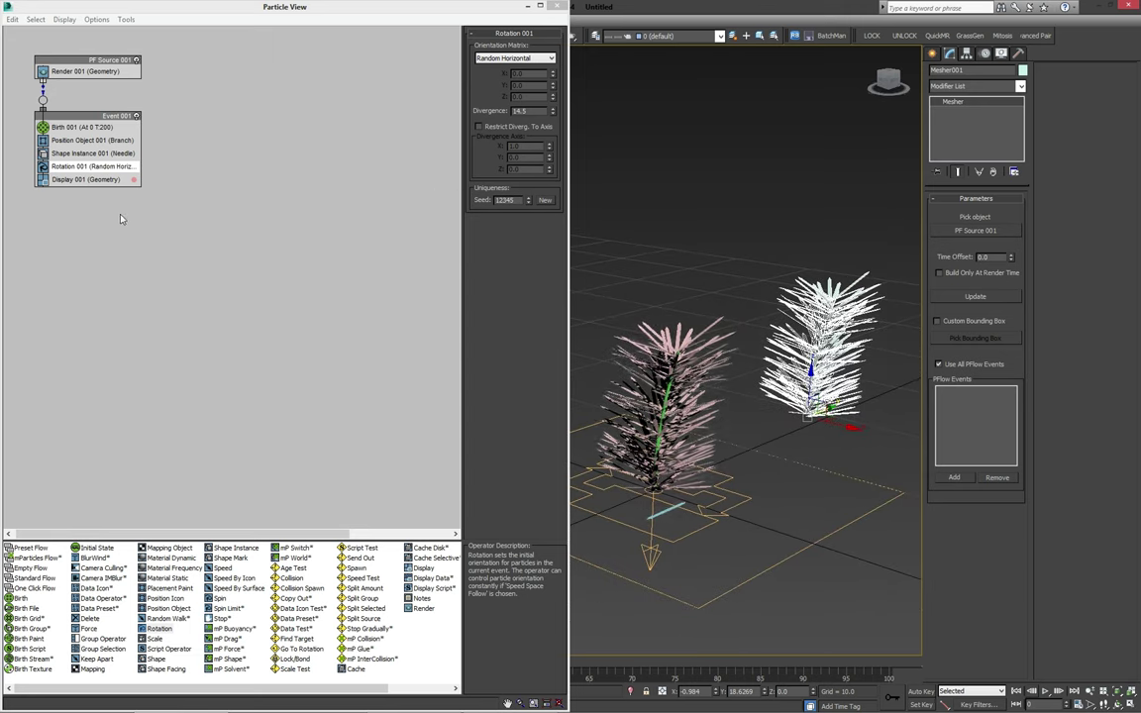
Step: Try a Birth amount of 300 particles, update the Mesher and inspect the denser needles
click(71, 128)
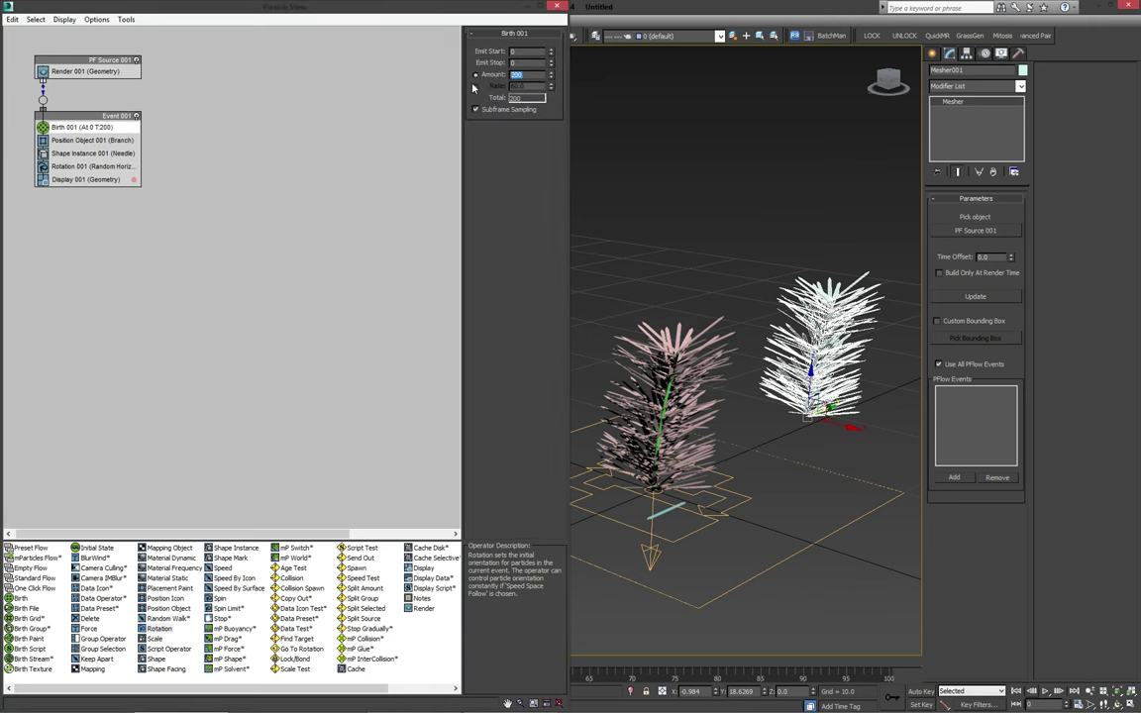
text(300)
key(Return)
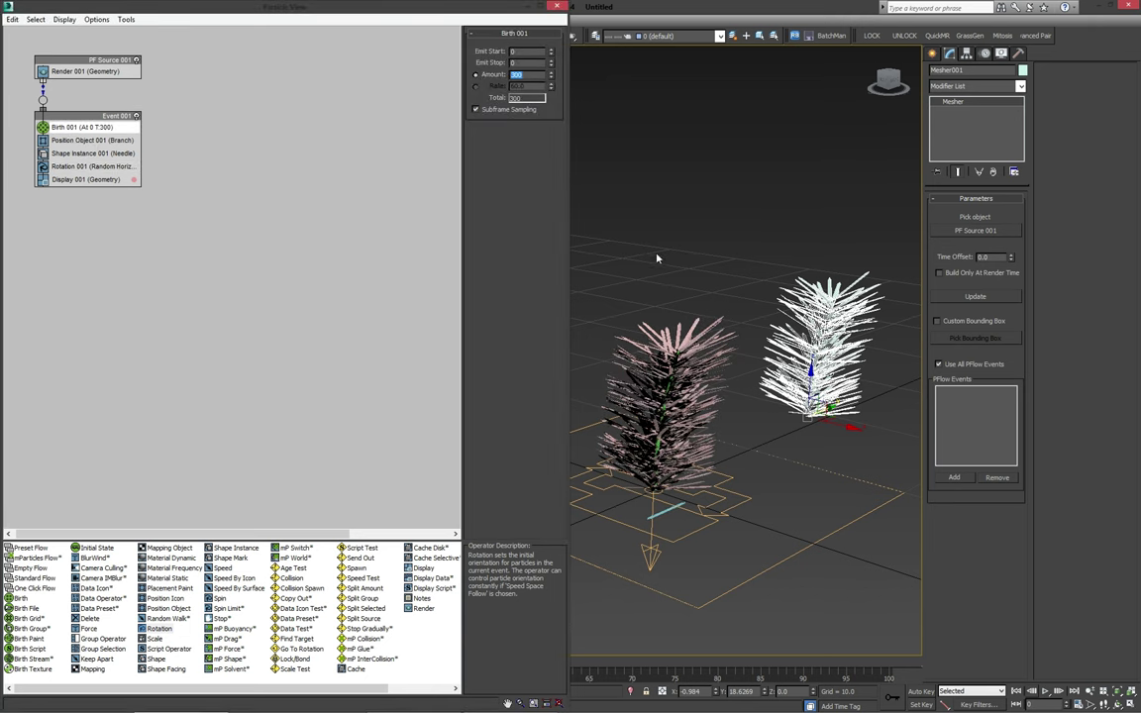
alt+middle_drag(657, 258, 660, 290)
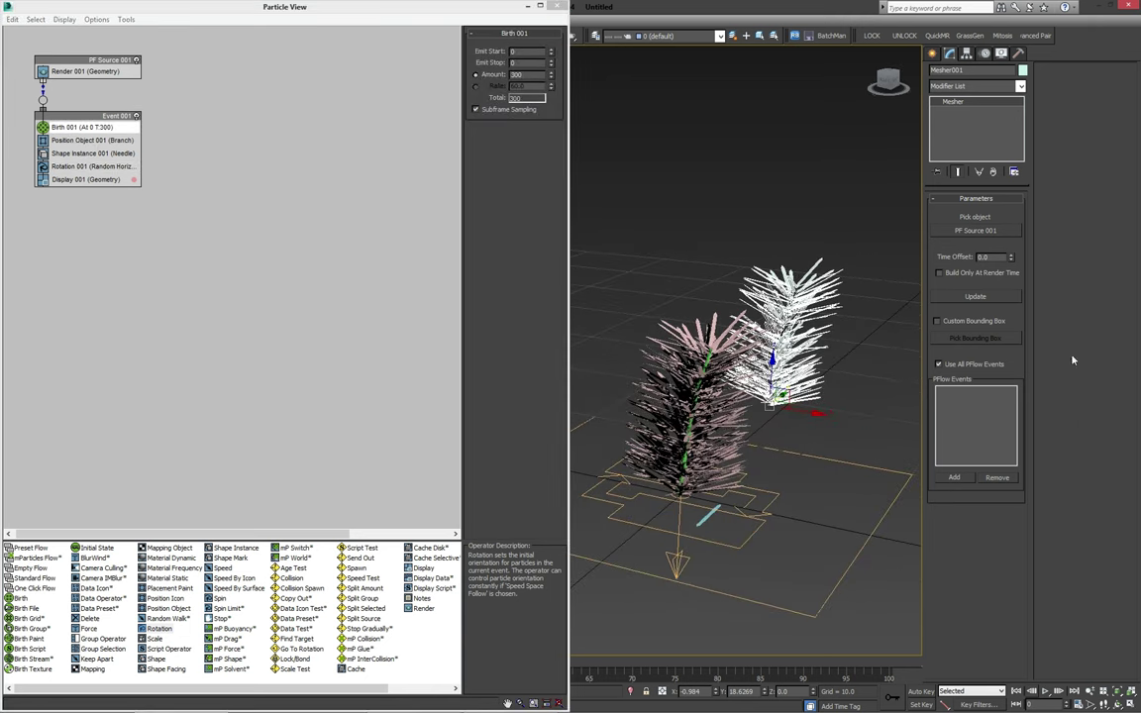
click(968, 299)
alt+middle_drag(860, 354, 892, 357)
scroll(768, 352, up, 3)
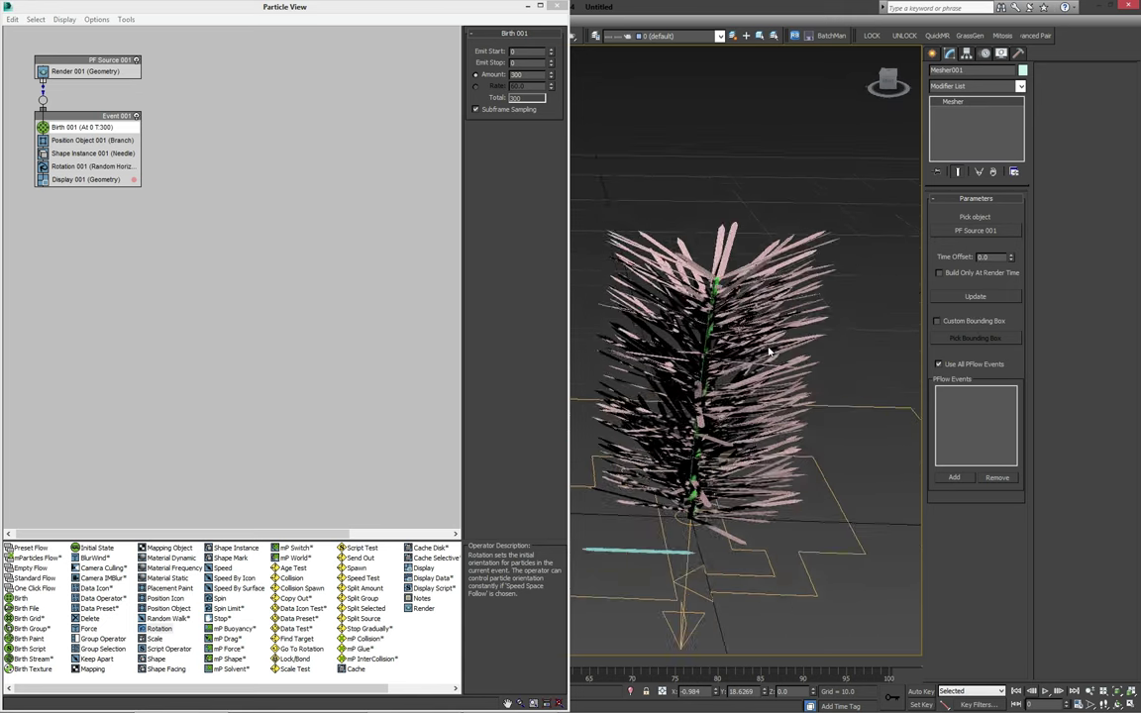
middle_drag(768, 351, 662, 304)
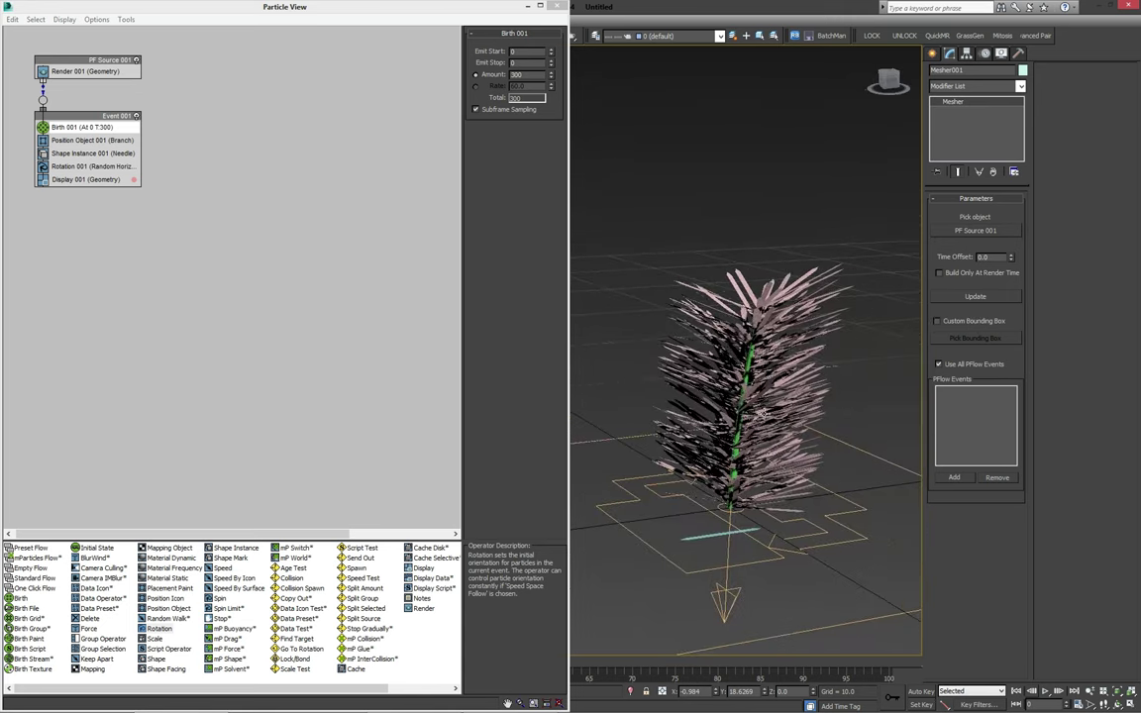
Step: Set the Birth amount to 200, update the Mesher and minimise Particle View
double_click(530, 74)
text(200)
key(Return)
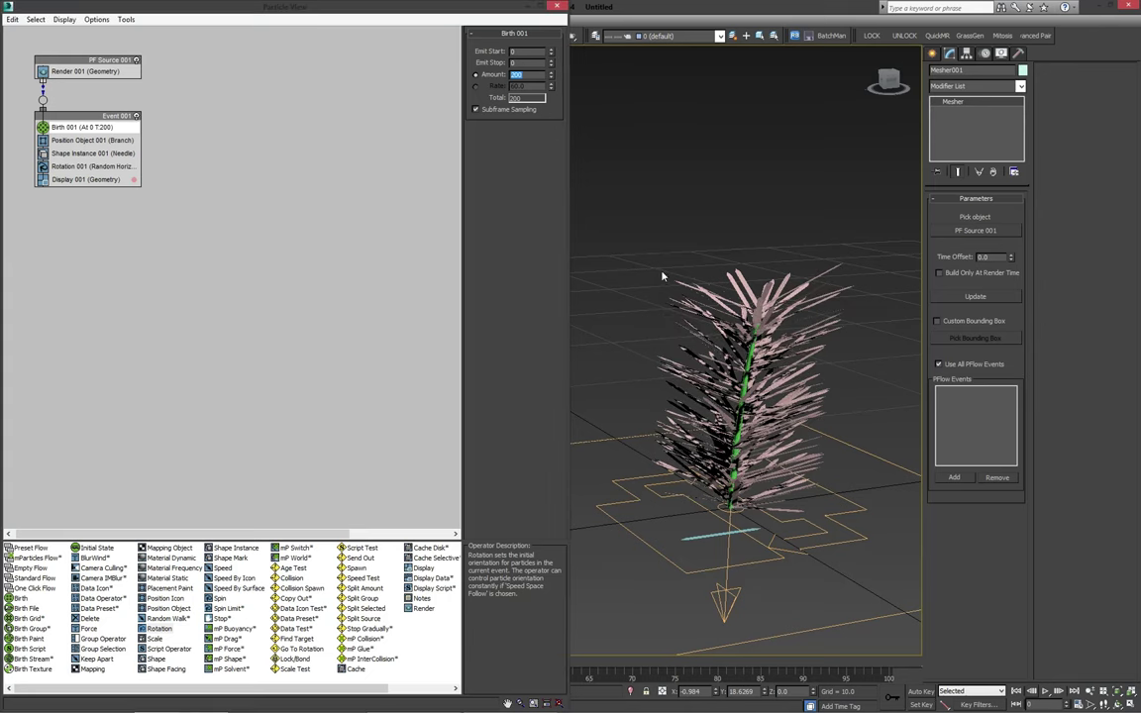
alt+middle_drag(672, 238, 749, 315)
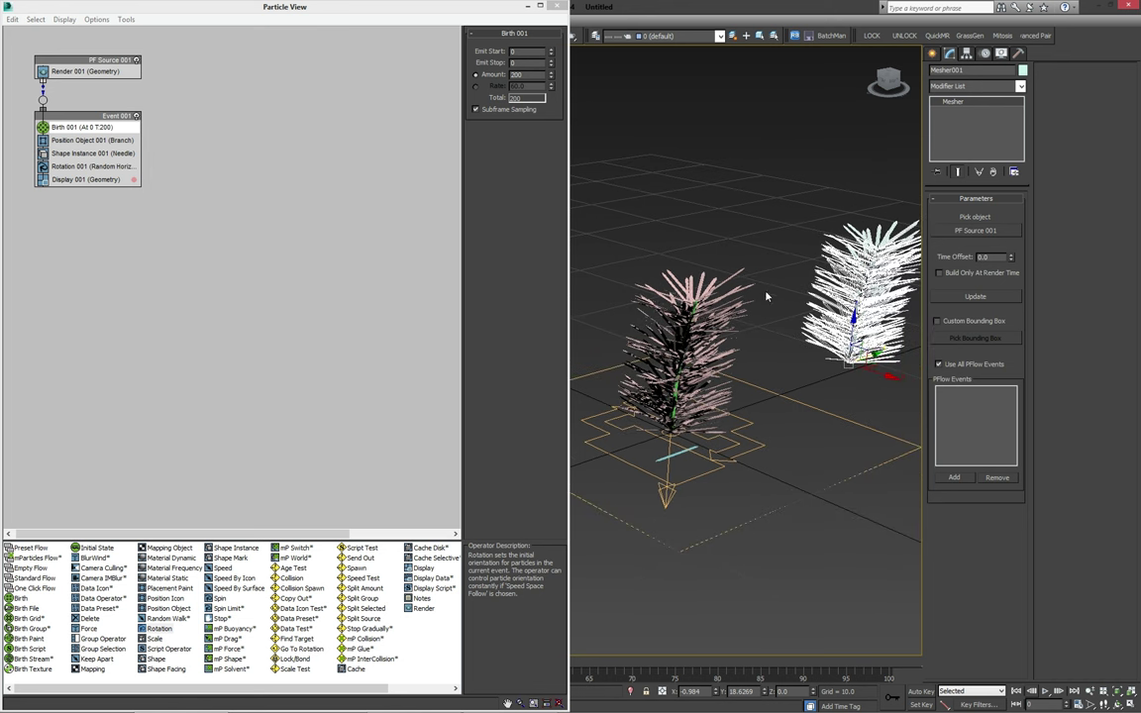
click(973, 299)
alt+middle_drag(821, 332, 699, 380)
click(528, 6)
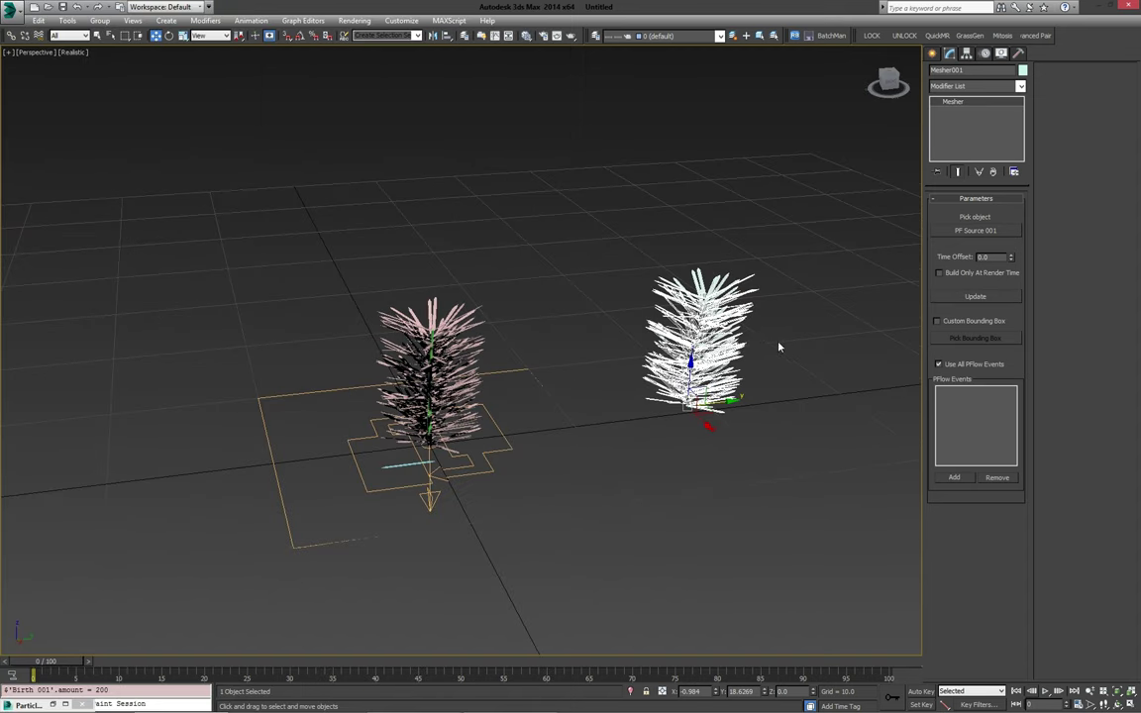
Step: Convert the Mesher object to an Editable Mesh
middle_drag(778, 342, 715, 350)
right_click(632, 331)
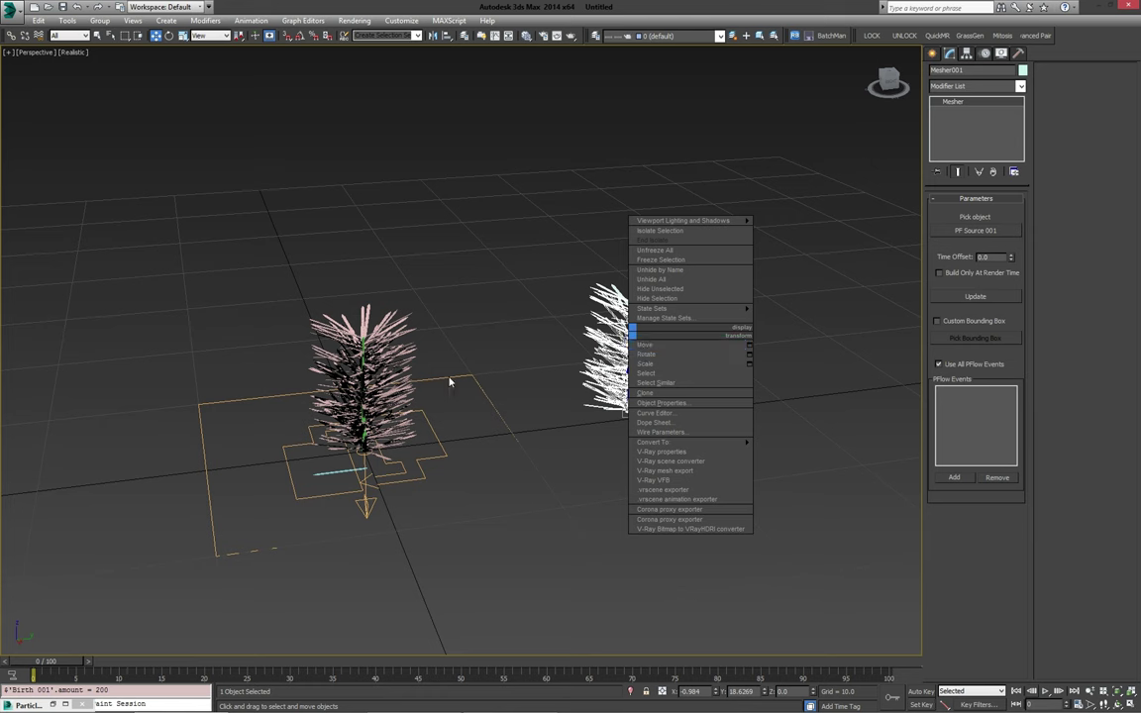
mouse_move(692, 443)
click(827, 445)
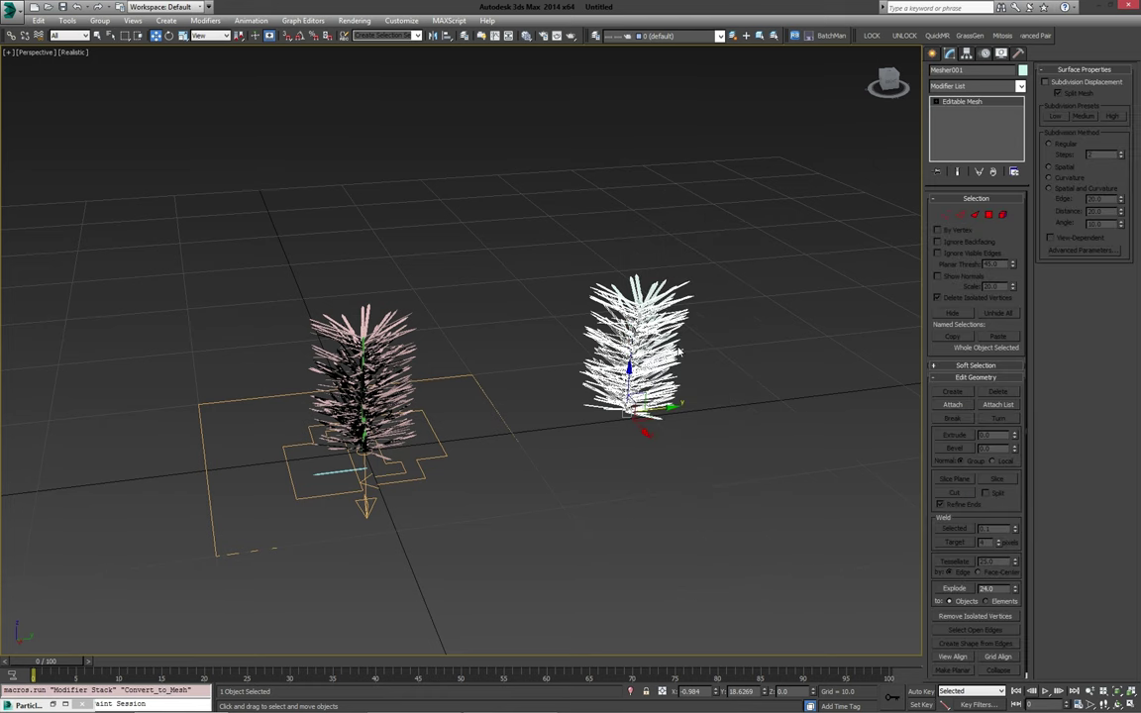
Step: Reset the converted needle mesh's X and Y position to 0 so it sits on the original branch
alt+middle_drag(693, 456, 719, 373)
alt+middle_drag(550, 404, 790, 385)
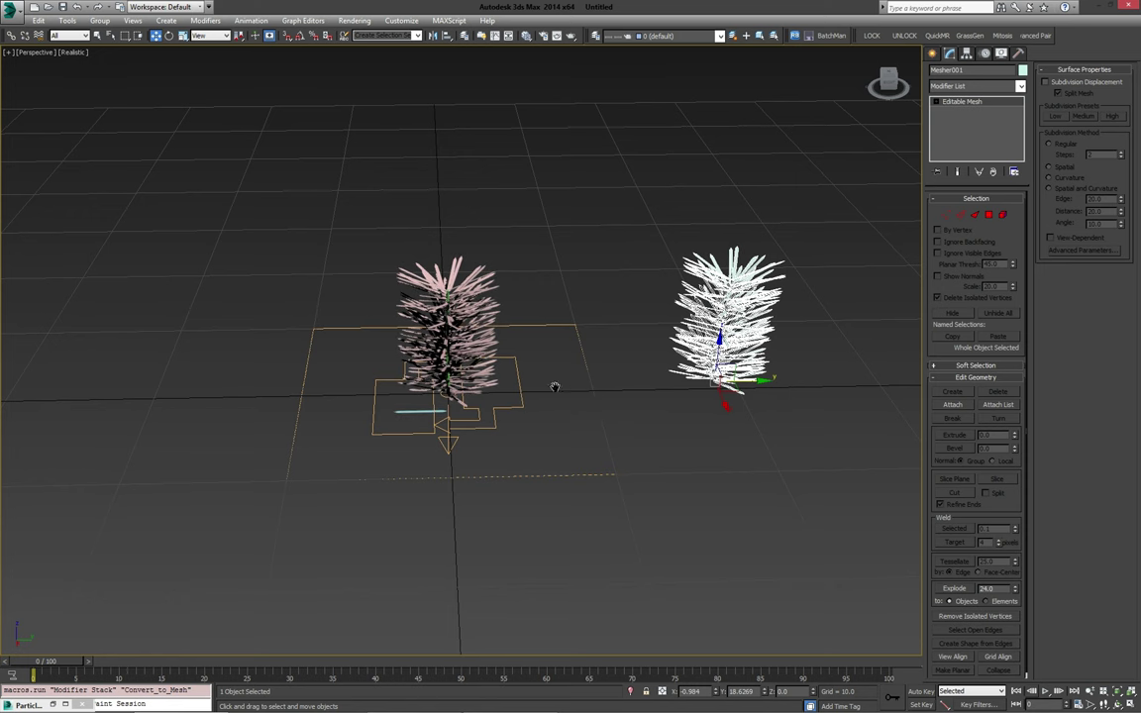
middle_drag(554, 387, 524, 367)
right_click(719, 692)
right_click(769, 691)
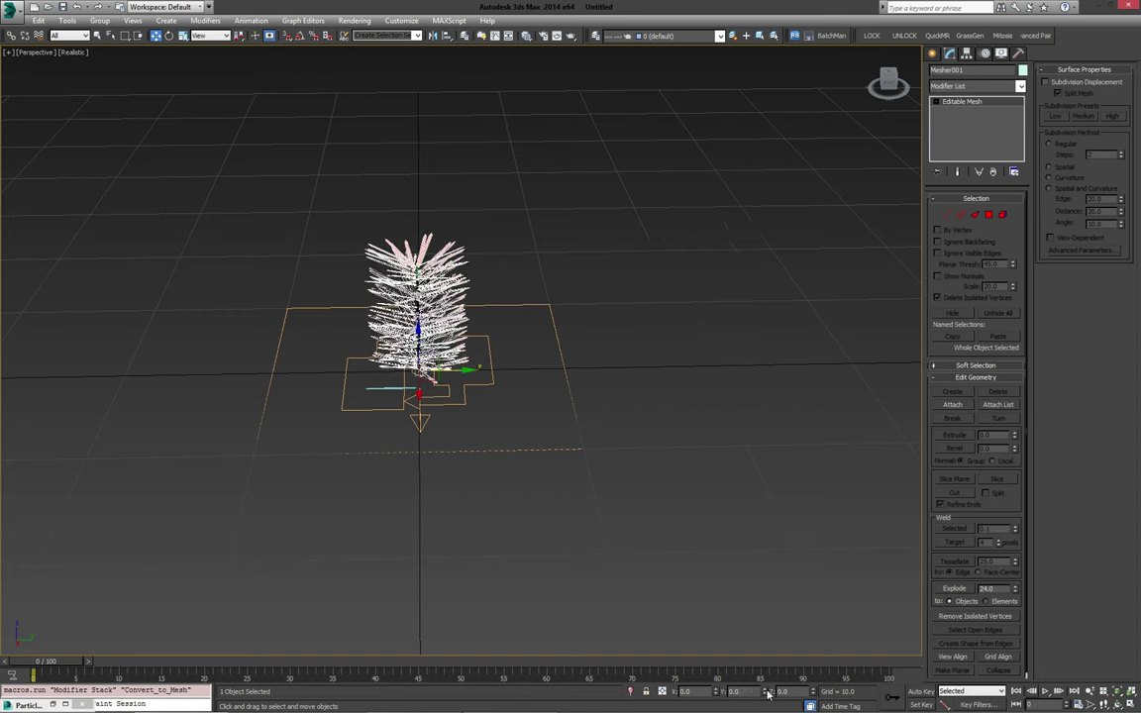
middle_drag(584, 467, 639, 520)
scroll(584, 466, up, 4)
alt+middle_drag(480, 325, 546, 363)
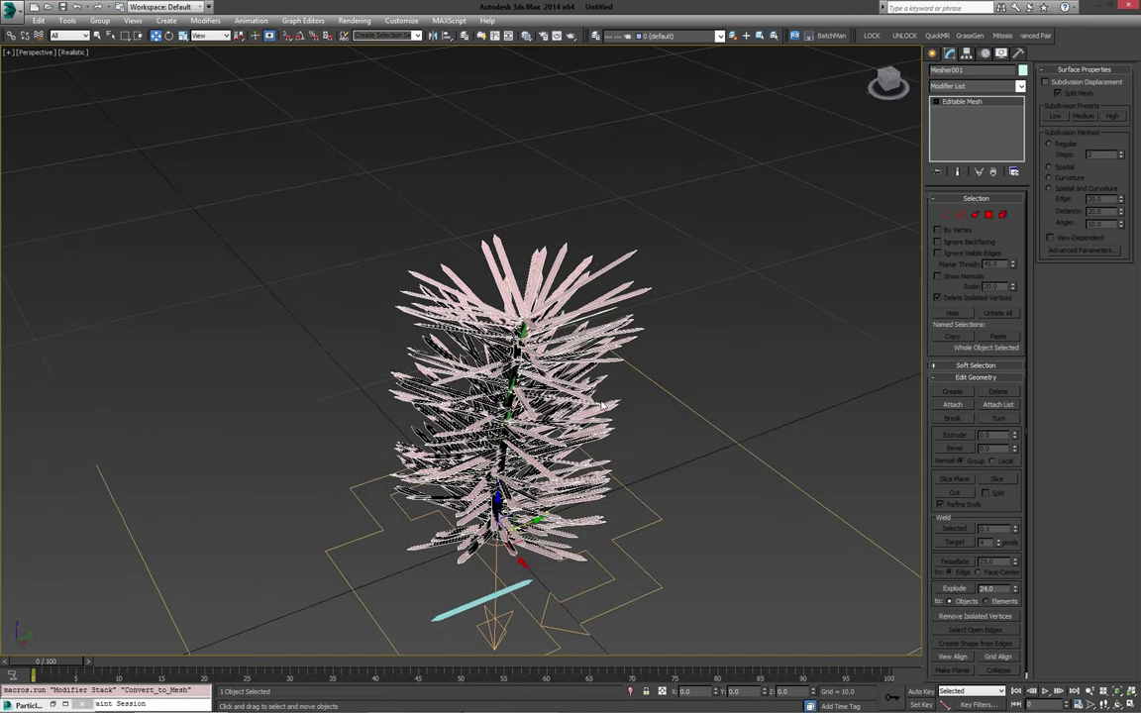
middle_drag(633, 425, 621, 414)
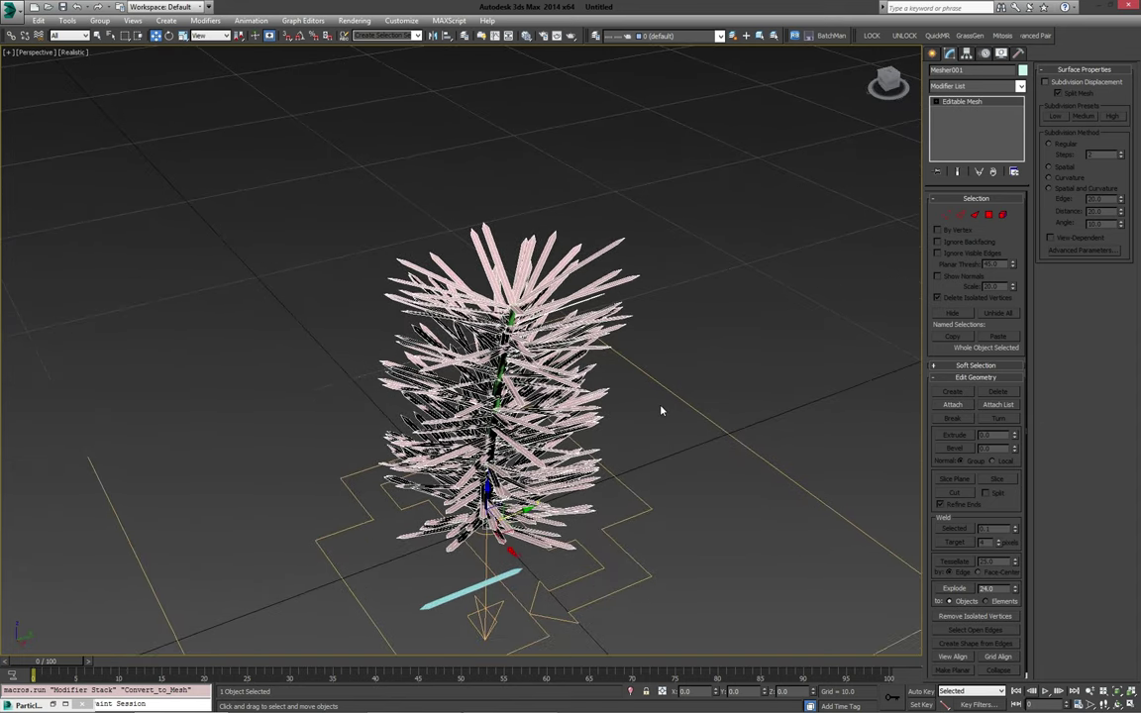
Step: Turn off PF Source 001 in Particle View and close Particle View
key(6)
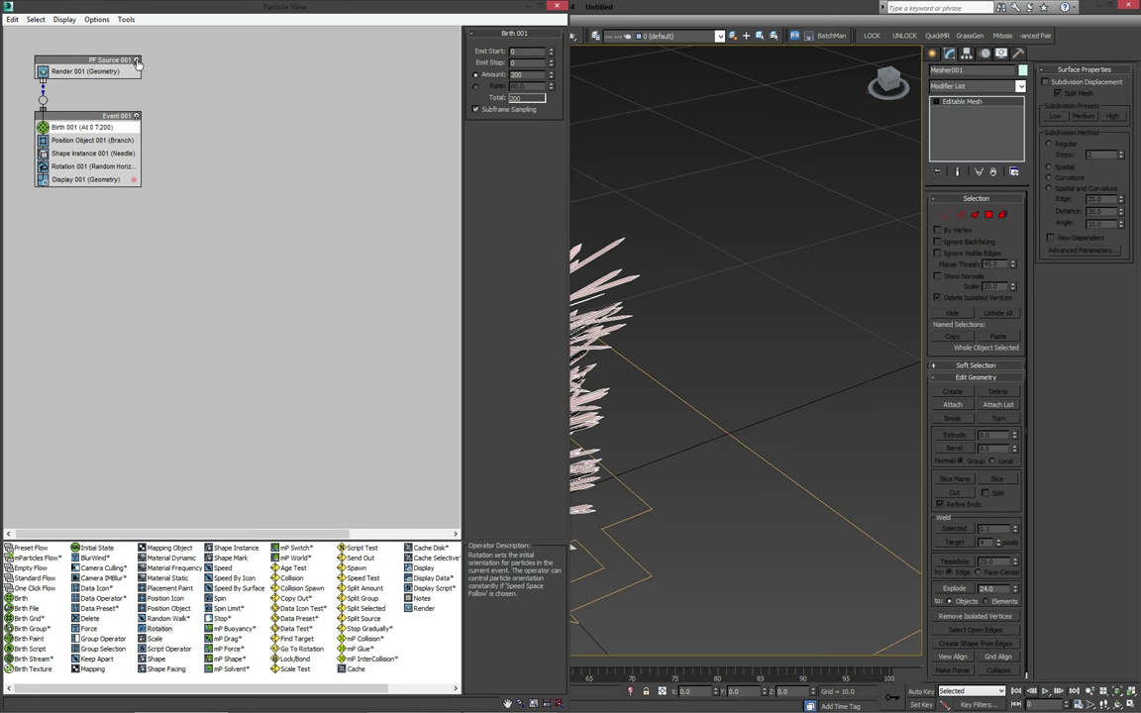
click(137, 61)
click(557, 6)
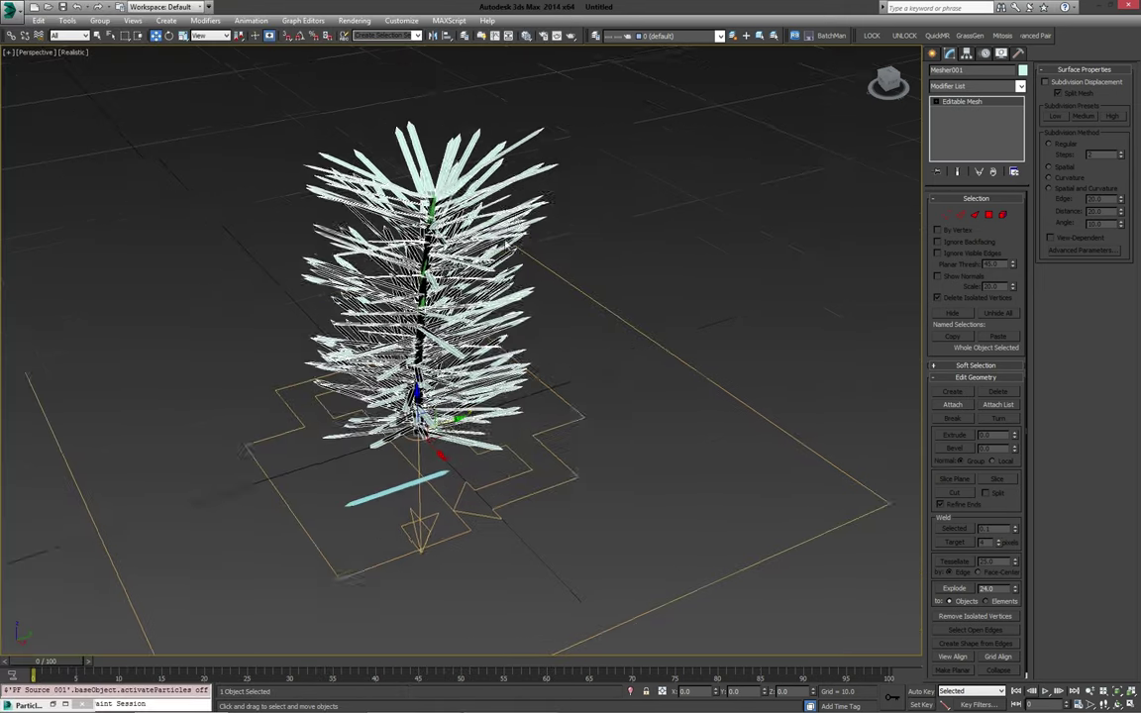
Step: Delete the original single Needle object lying beside the base of the branch
alt+middle_drag(548, 198, 563, 182)
middle_drag(520, 312, 523, 279)
click(398, 460)
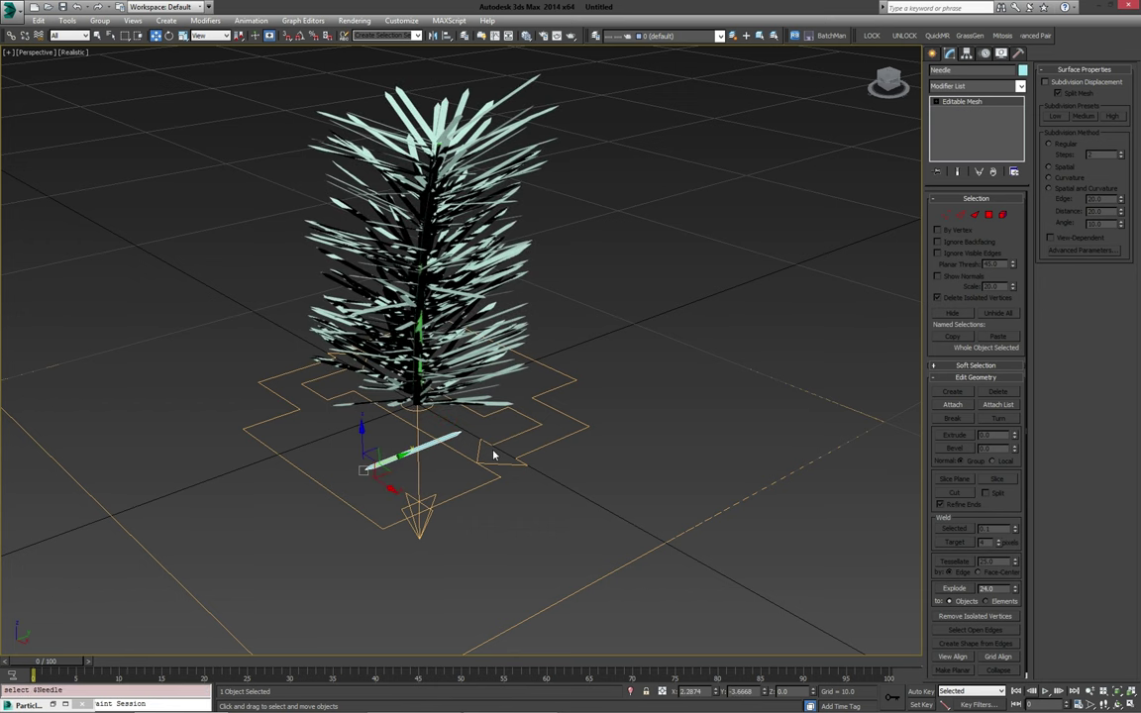
key(Delete)
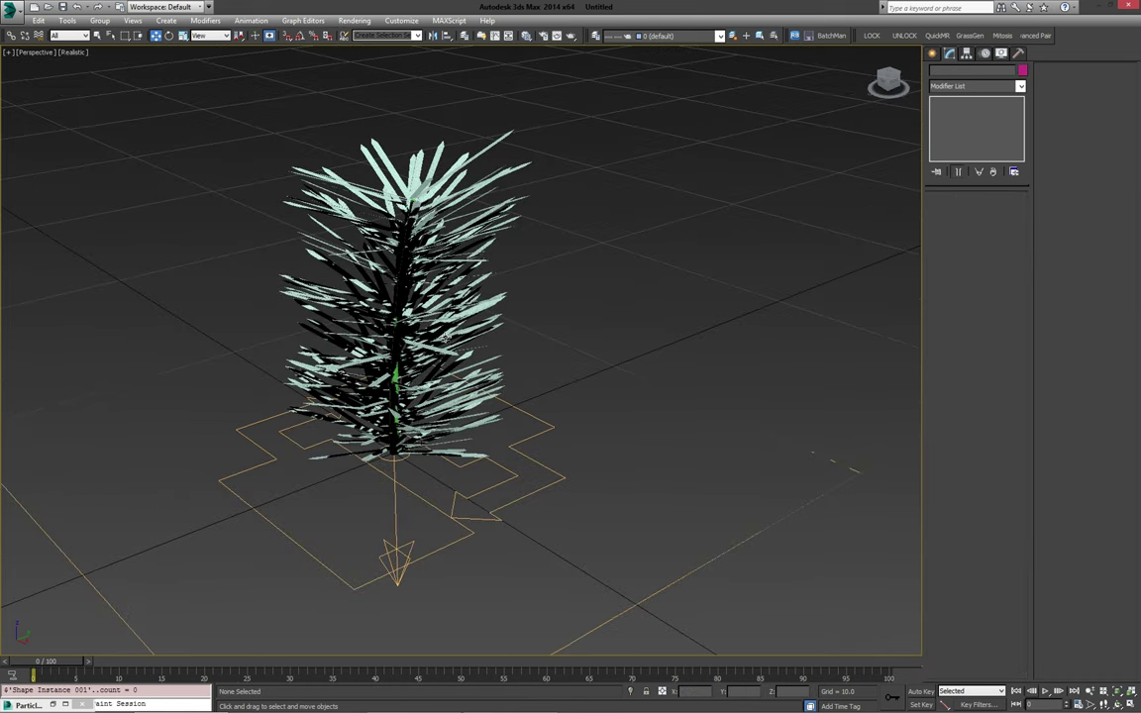
Step: Attach the needle mesh to the Branch object so the twig becomes one mesh
alt+middle_drag(443, 353, 509, 356)
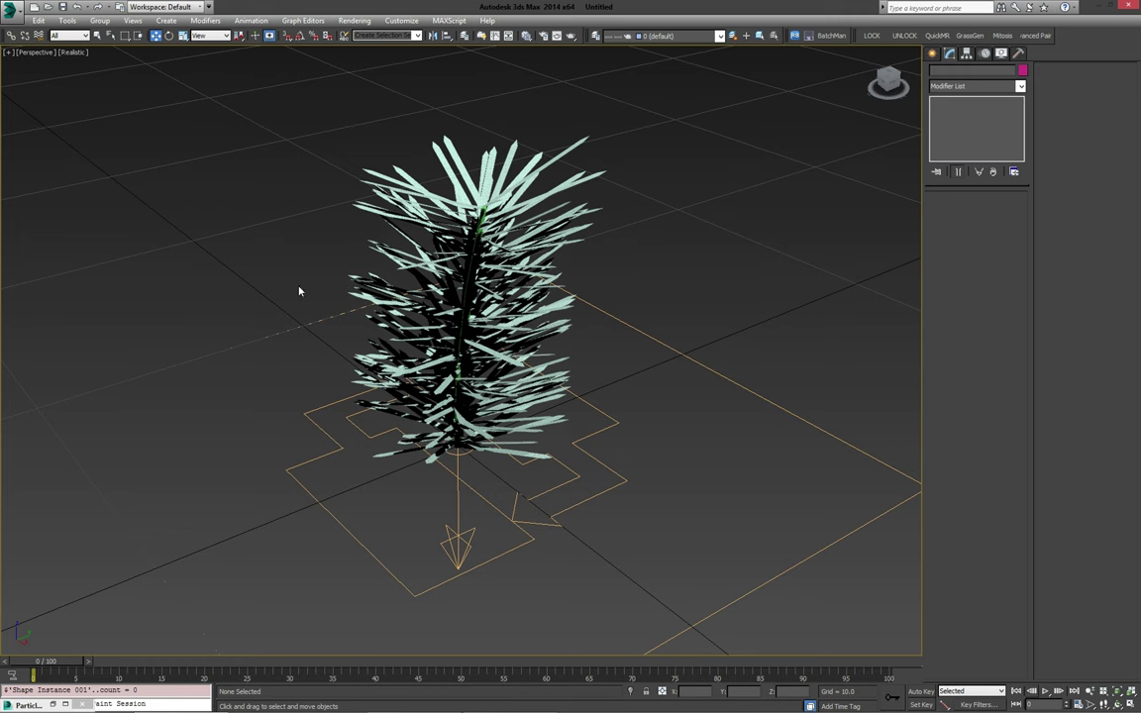
mouse_move(546, 401)
middle_down()
mouse_move(534, 364)
mouse_move(538, 410)
middle_up()
middle_drag(470, 343, 484, 355)
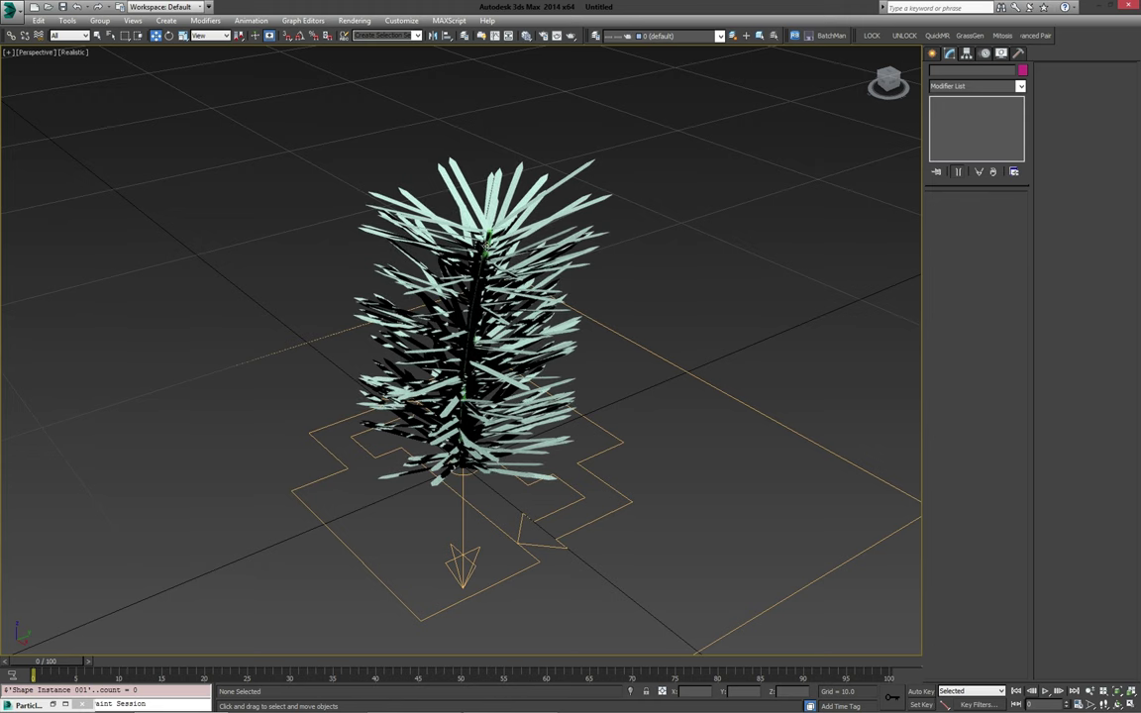
click(486, 246)
alt+middle_drag(468, 394, 553, 365)
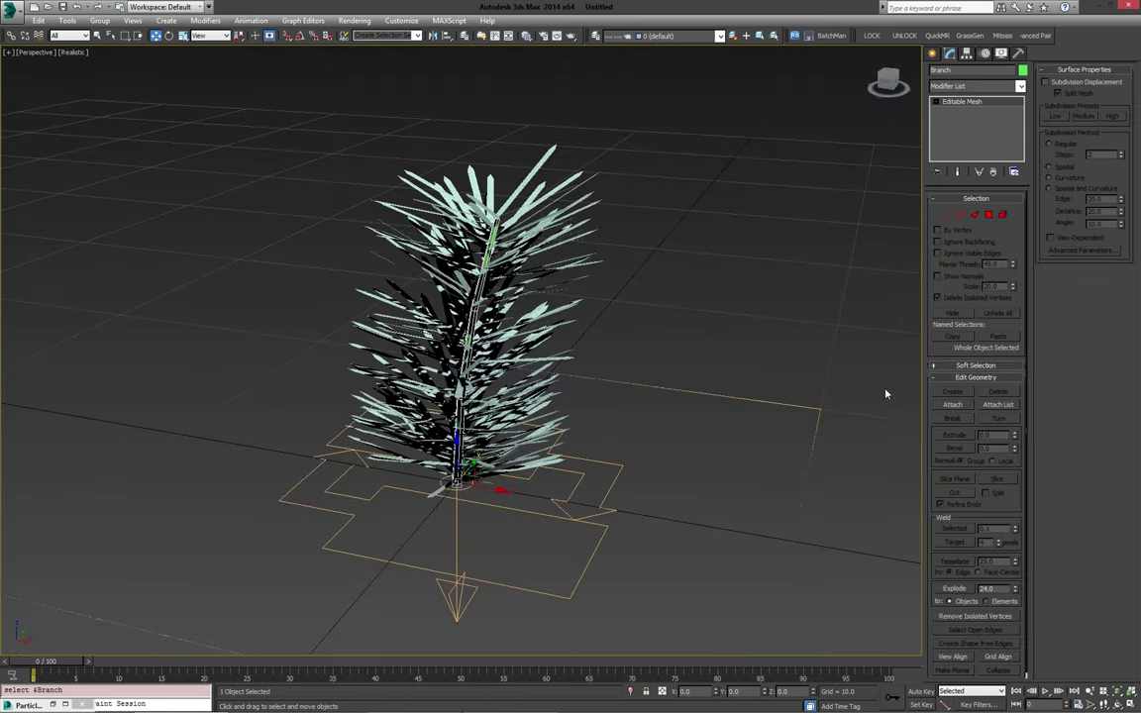
click(952, 406)
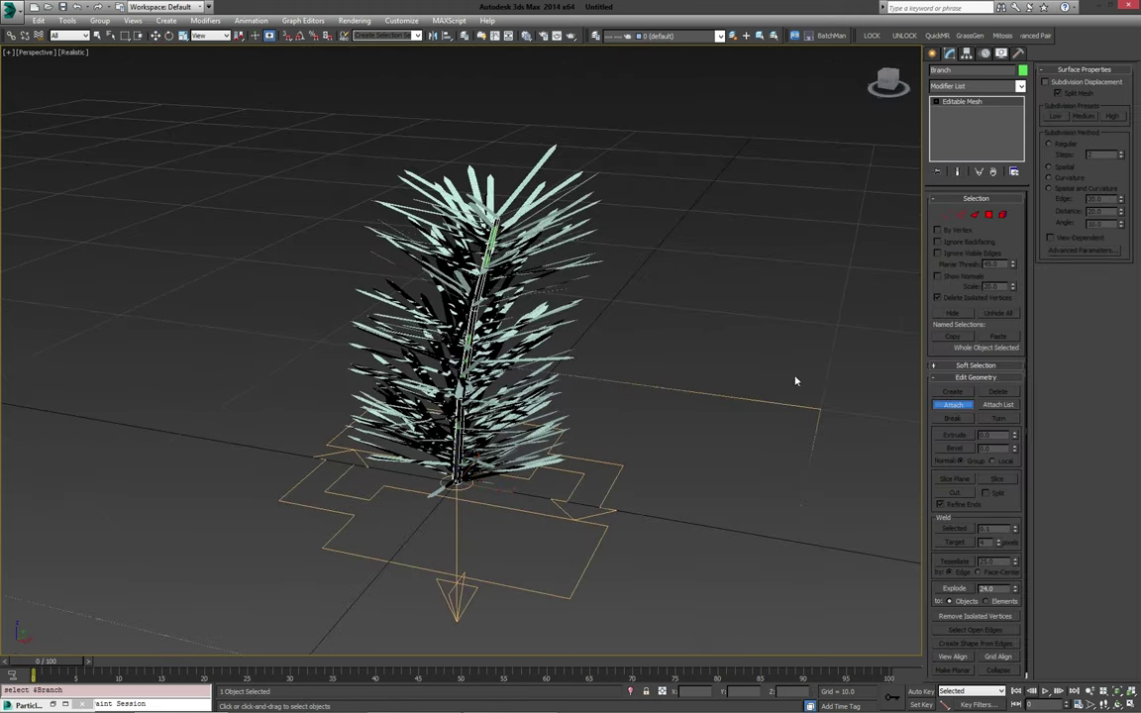
click(557, 190)
alt+middle_drag(743, 323, 593, 386)
right_click(702, 404)
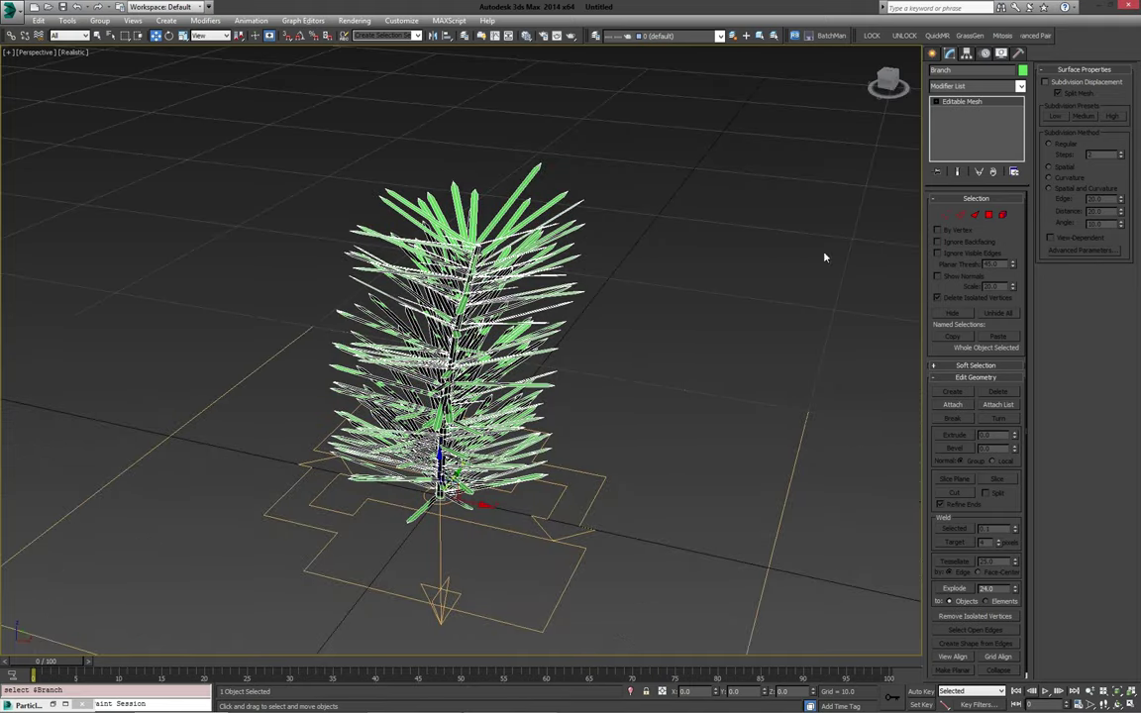
Step: Add a Taper modifier to the branch and set its amount to -0.55
alt+middle_drag(824, 258, 813, 224)
click(969, 90)
scroll(976, 406, down, 10)
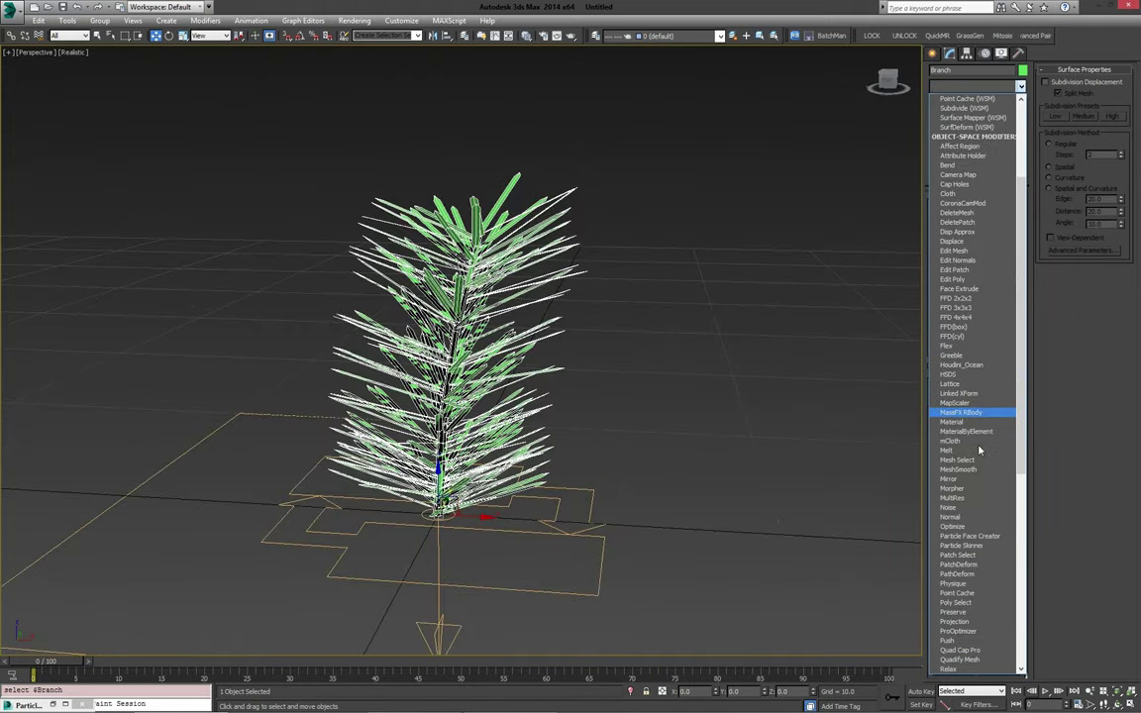
scroll(976, 541, down, 7)
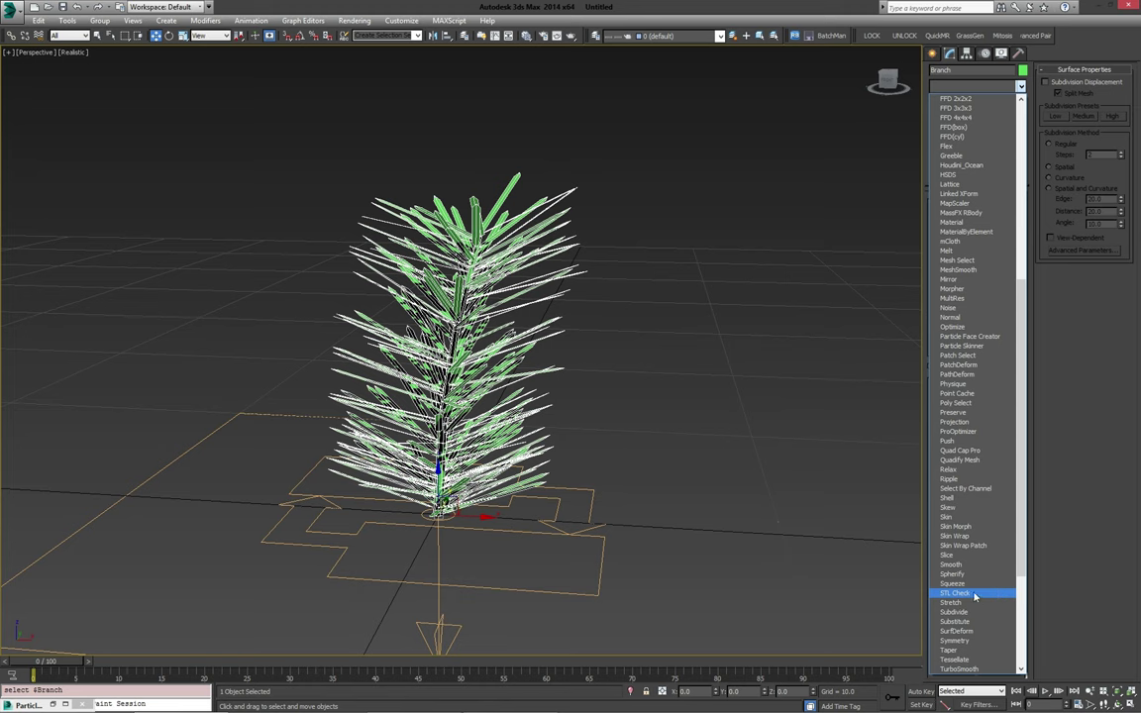
click(954, 535)
alt+middle_drag(601, 336, 640, 357)
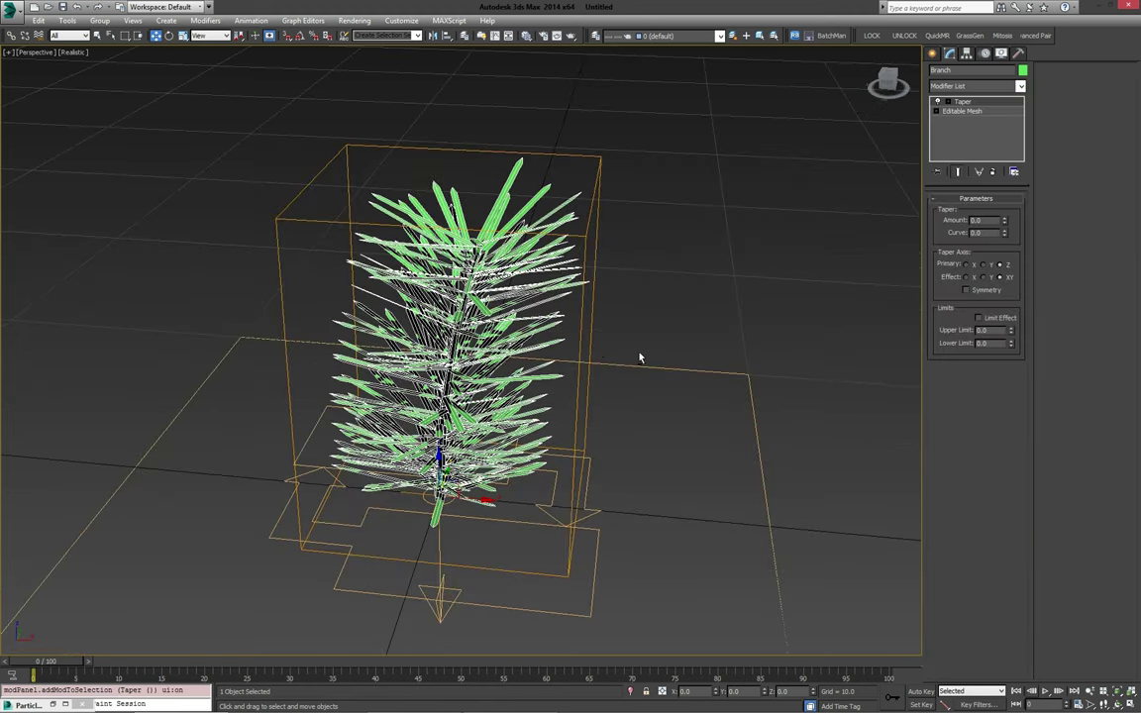
drag(1006, 226, 1006, 272)
alt+middle_drag(775, 274, 1044, 222)
mouse_move(1006, 226)
mouse_down()
mouse_move(1008, 206)
mouse_move(1008, 225)
mouse_up()
Step: Add a Bend modifier above Taper and set its angle to 13.5
click(971, 87)
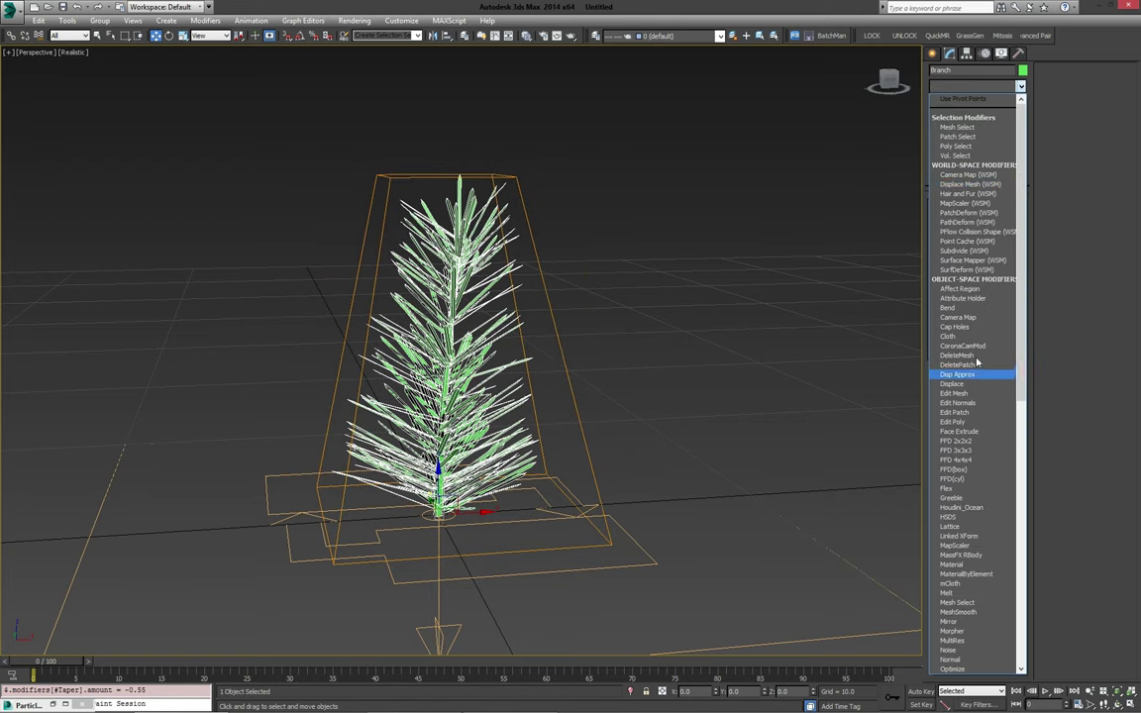
scroll(956, 392, down, 1)
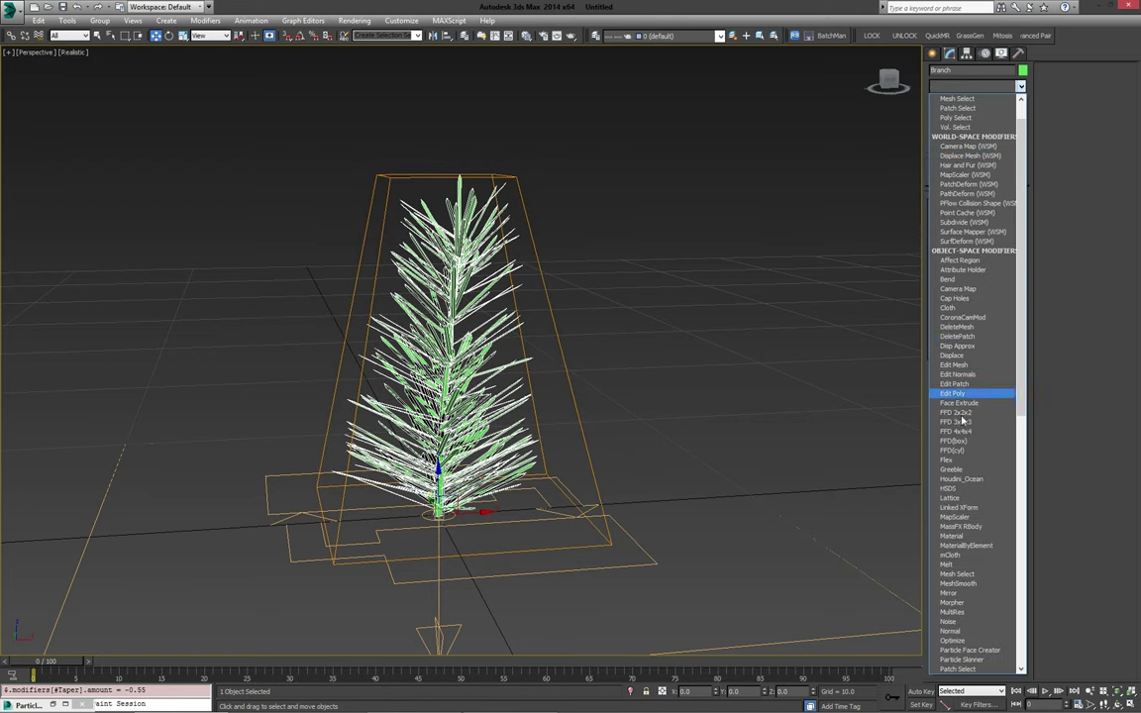
click(951, 280)
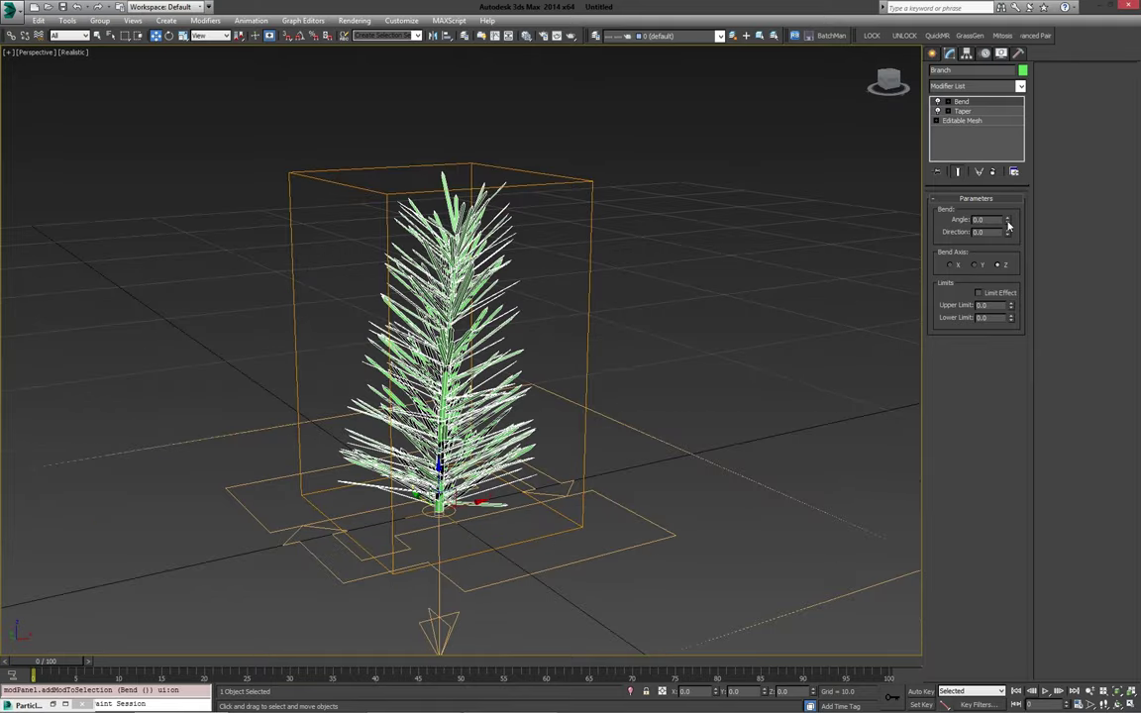
mouse_move(1007, 223)
mouse_down()
mouse_move(1008, 204)
mouse_move(1007, 217)
mouse_up()
alt+middle_drag(713, 307, 626, 351)
alt+middle_drag(552, 356, 520, 362)
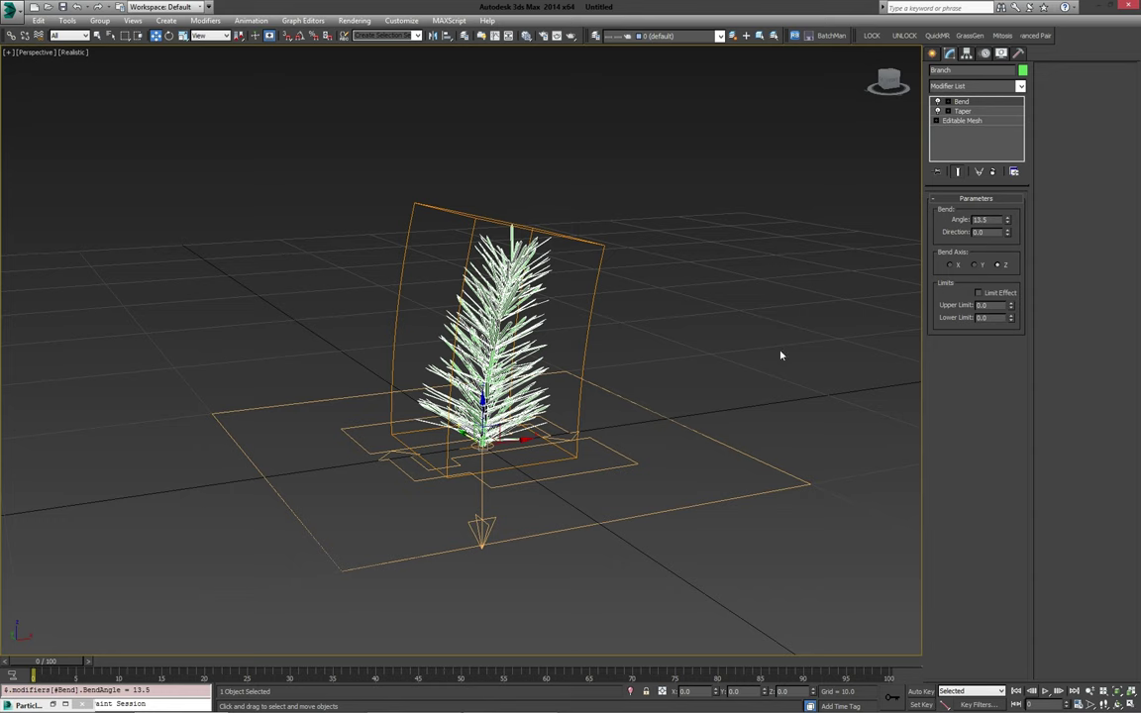
Step: Examine the tapered and bent twig's shape from several angles and distances
alt+middle_drag(710, 362, 622, 349)
scroll(501, 350, up, 3)
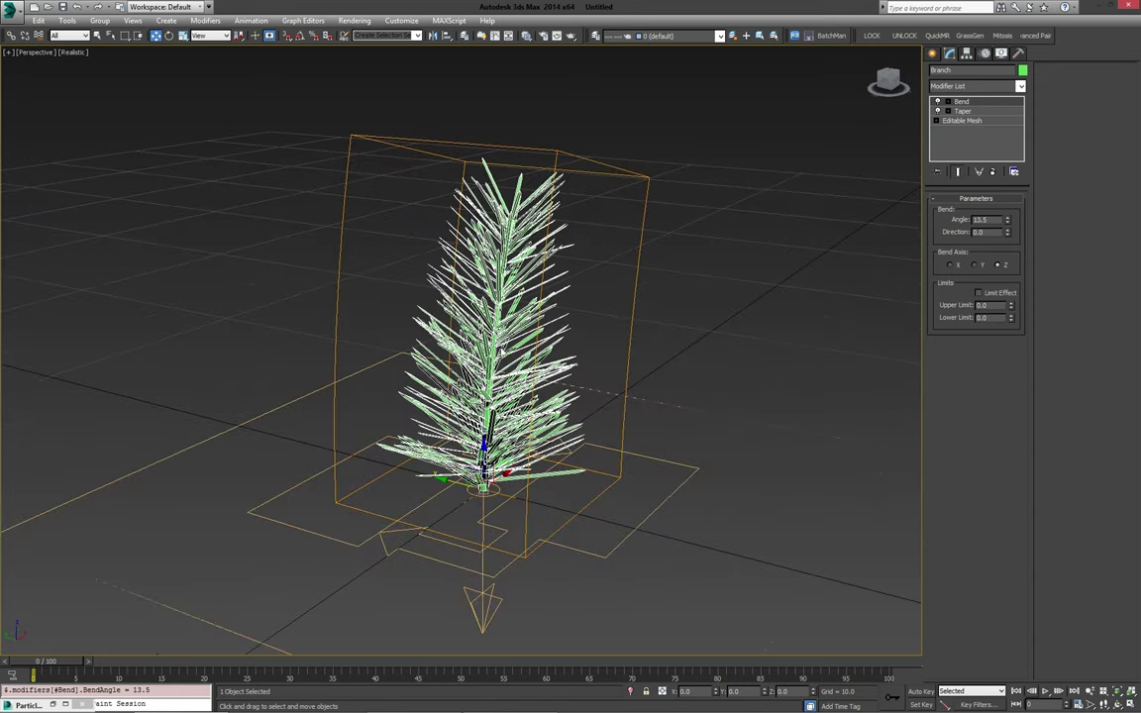
alt+middle_drag(538, 349, 389, 335)
scroll(577, 359, down, 3)
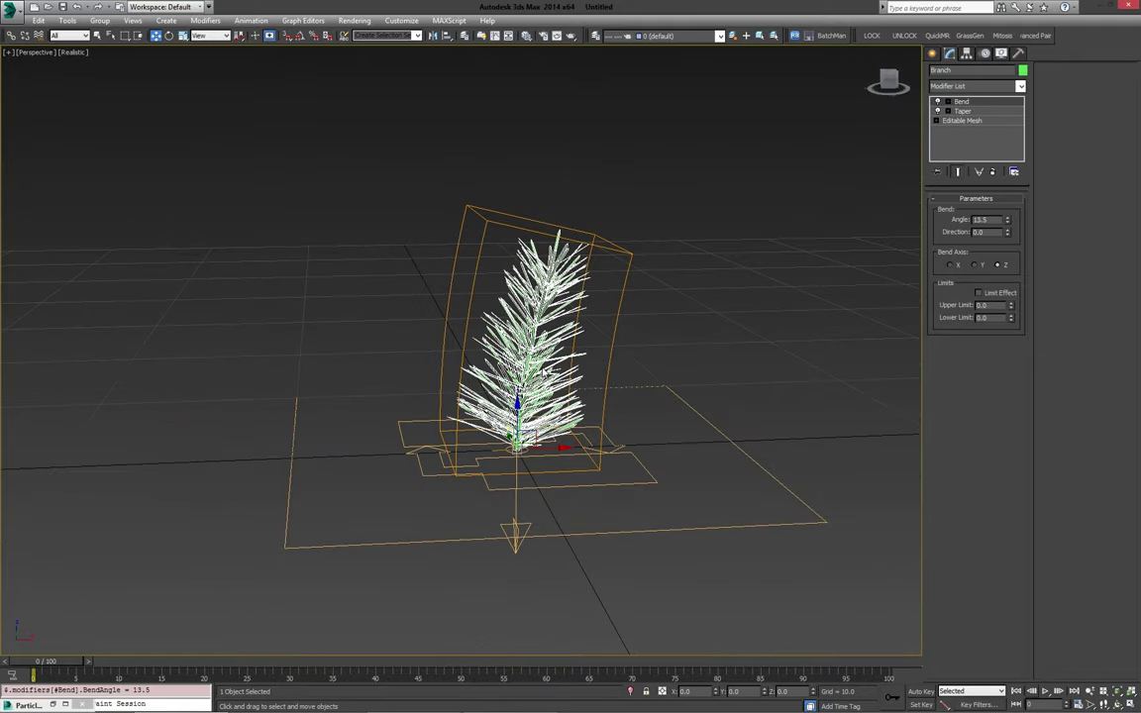
alt+middle_drag(548, 371, 589, 363)
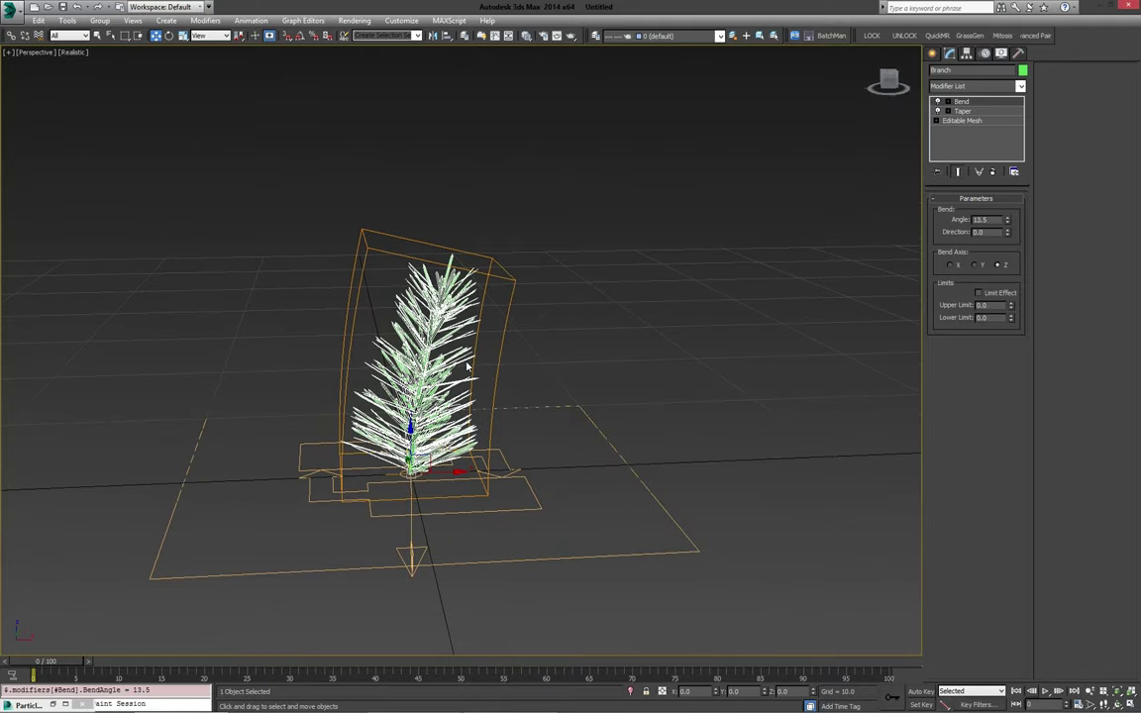
alt+middle_drag(392, 321, 422, 376)
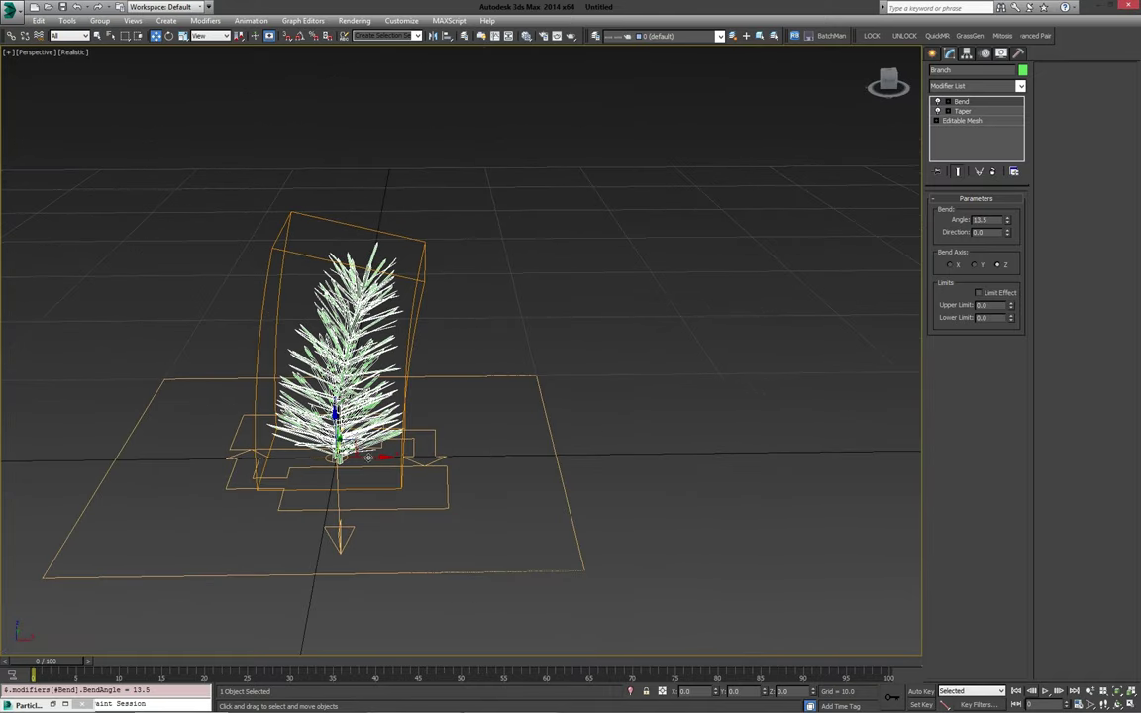
middle_drag(552, 396, 620, 398)
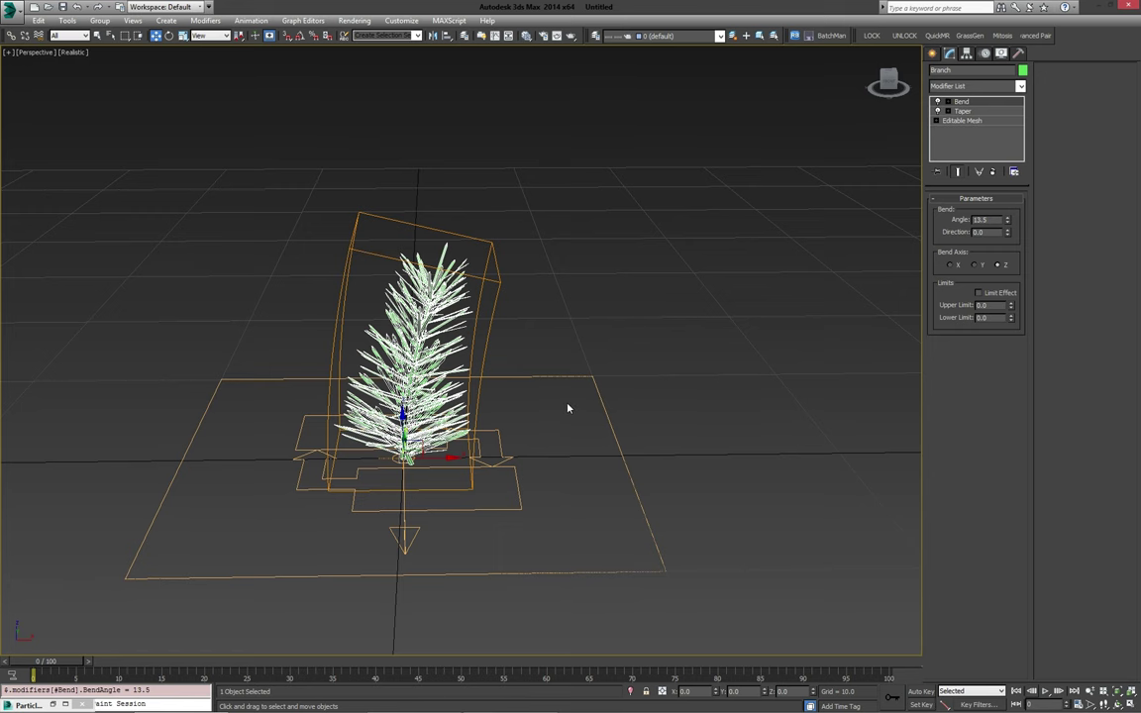
alt+middle_drag(566, 407, 663, 415)
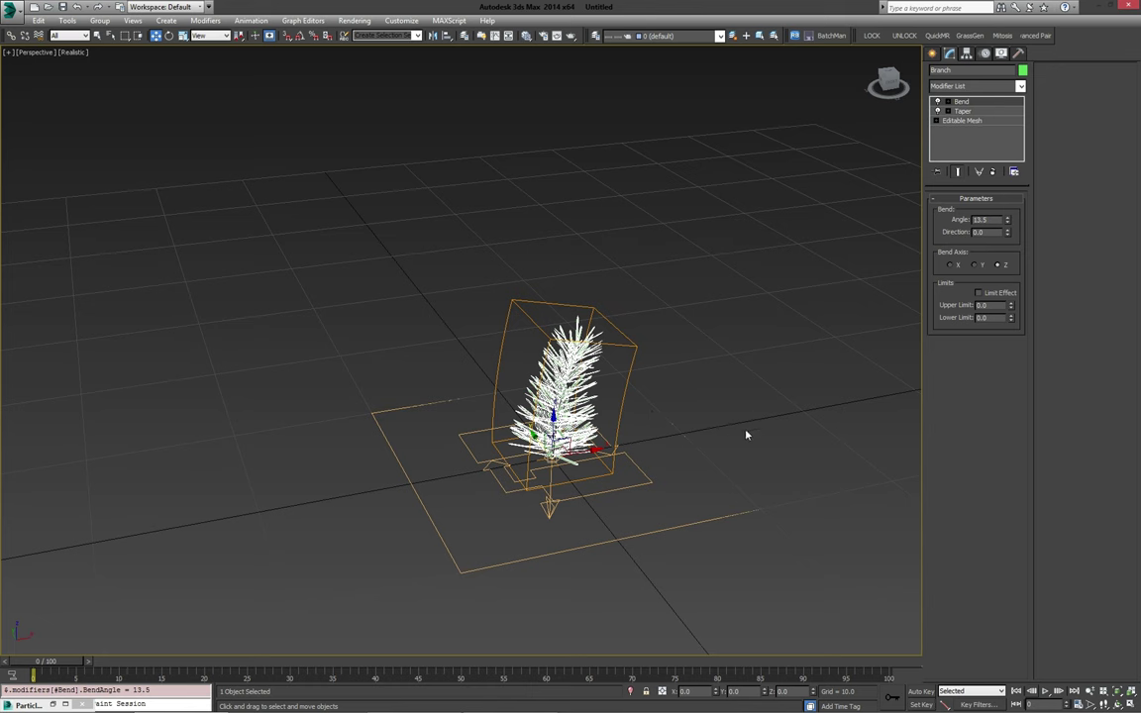
Step: Convert the Branch object to an Editable Mesh, collapsing its Taper and Bend modifiers
right_click(686, 336)
mouse_move(714, 451)
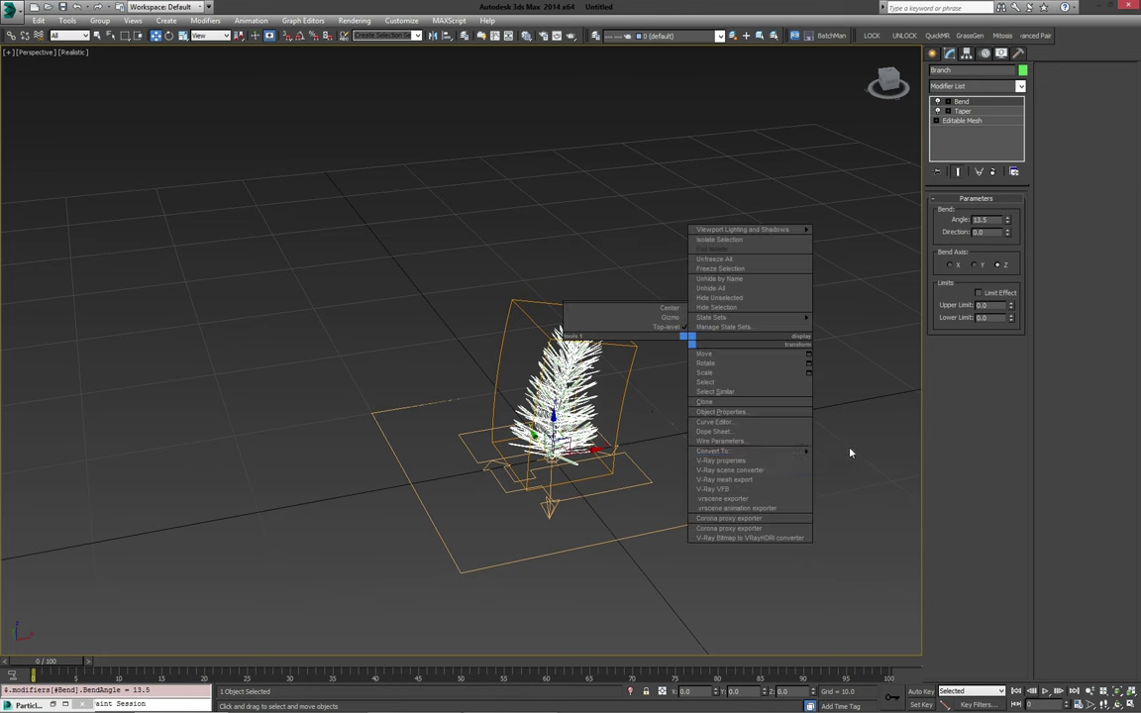
click(846, 451)
Step: Draw a Helix spline around the twig with radii of about 29.7 and 26.6 and a height of about 11.5
alt+middle_drag(691, 393, 583, 406)
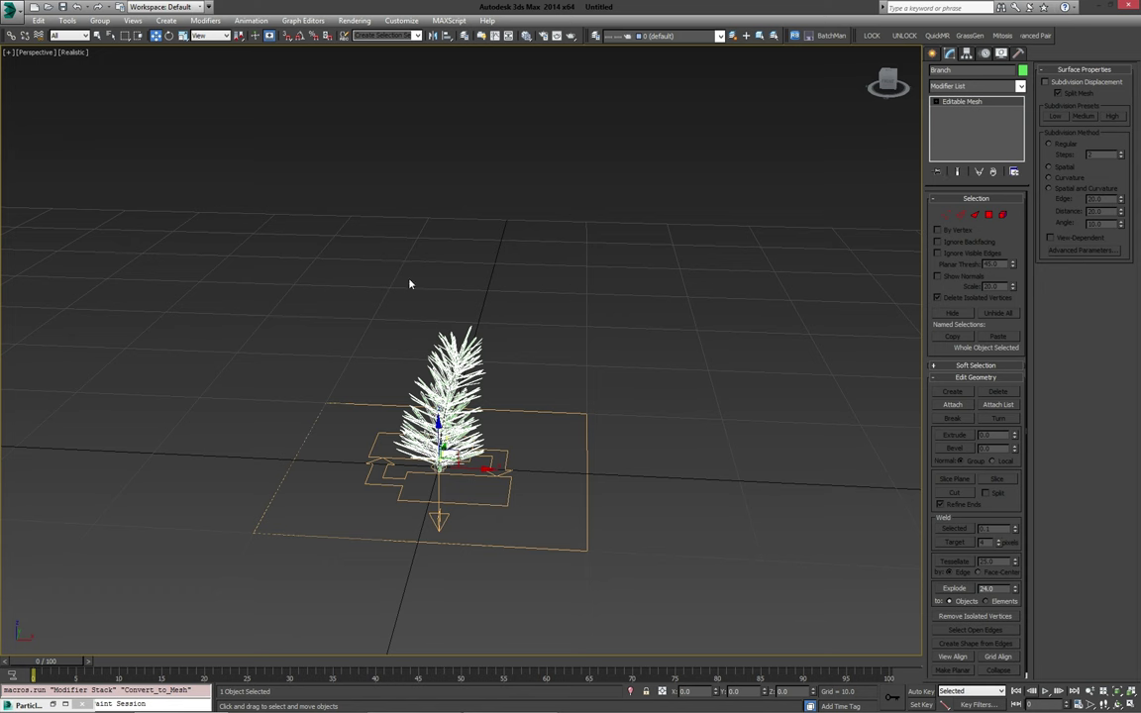
alt+middle_drag(515, 217, 510, 322)
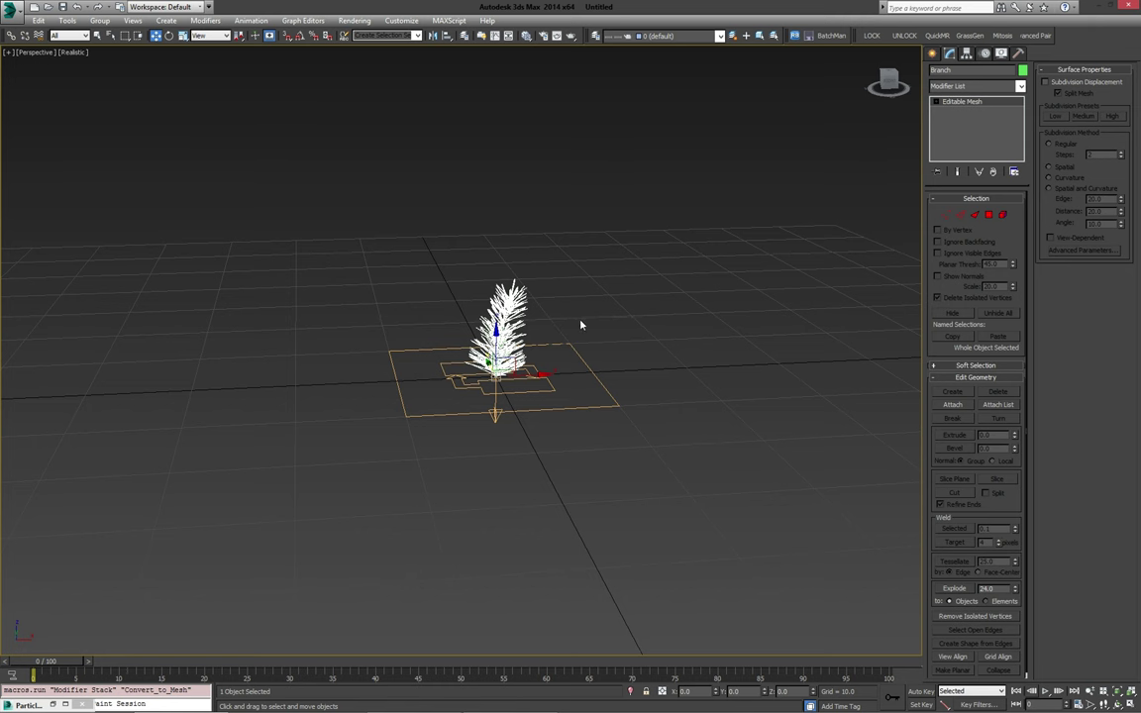
middle_drag(580, 308, 560, 324)
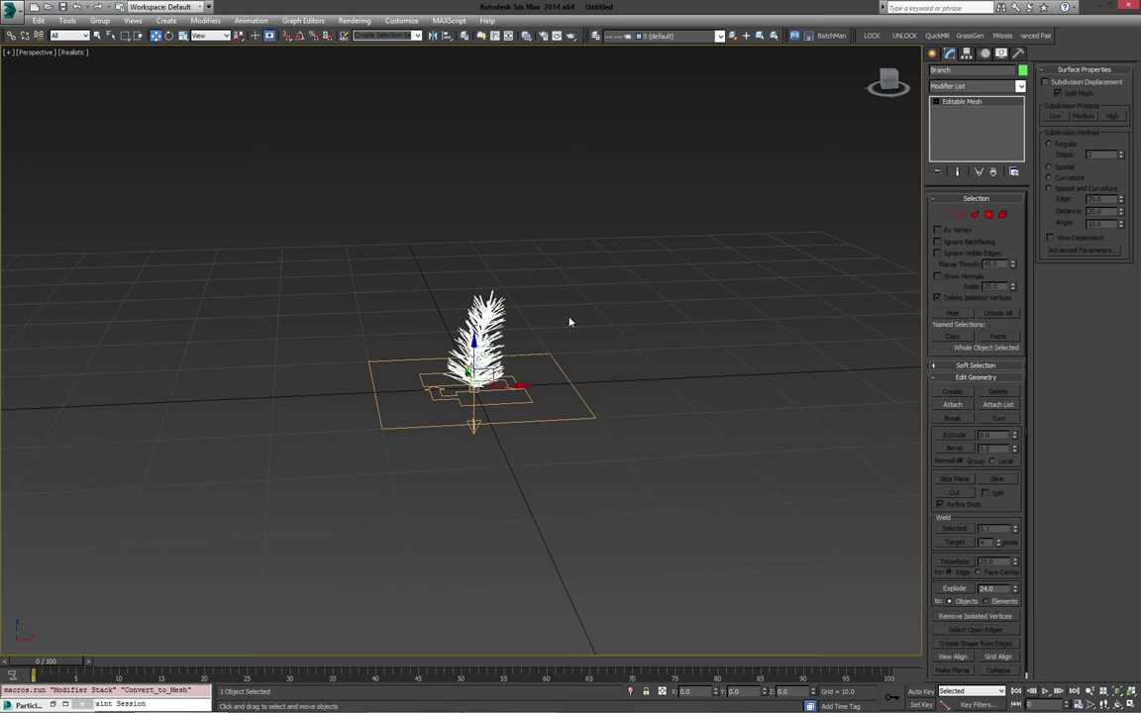
scroll(612, 329, down, 3)
click(526, 352)
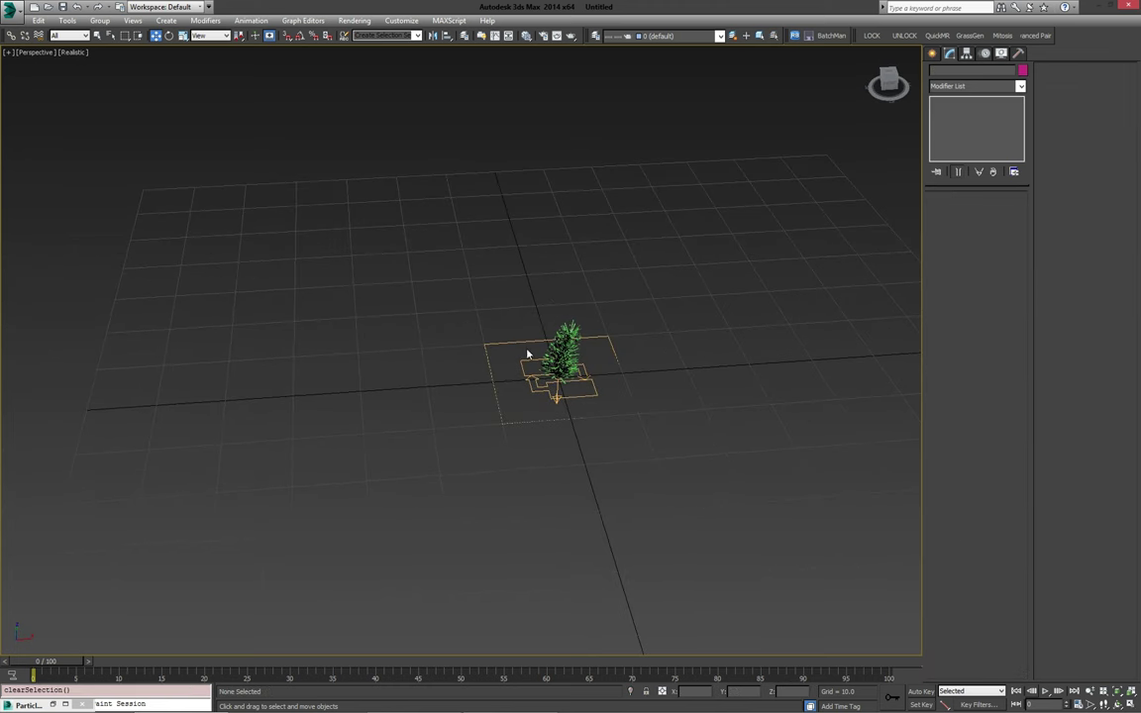
click(931, 54)
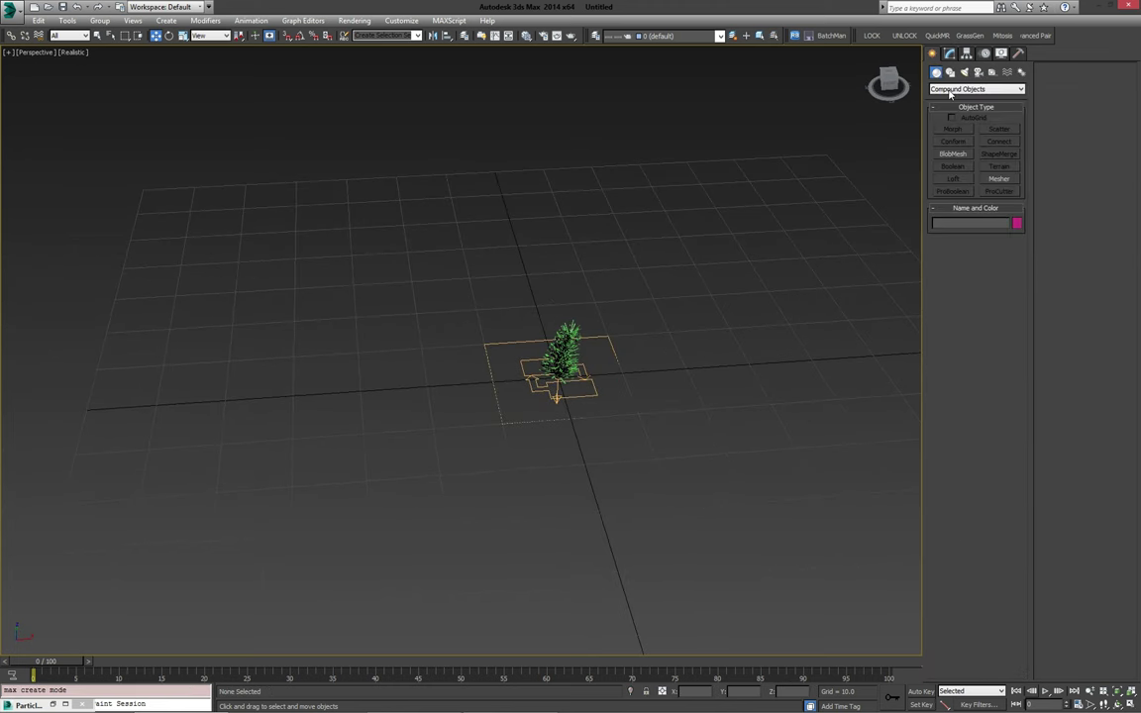
click(950, 72)
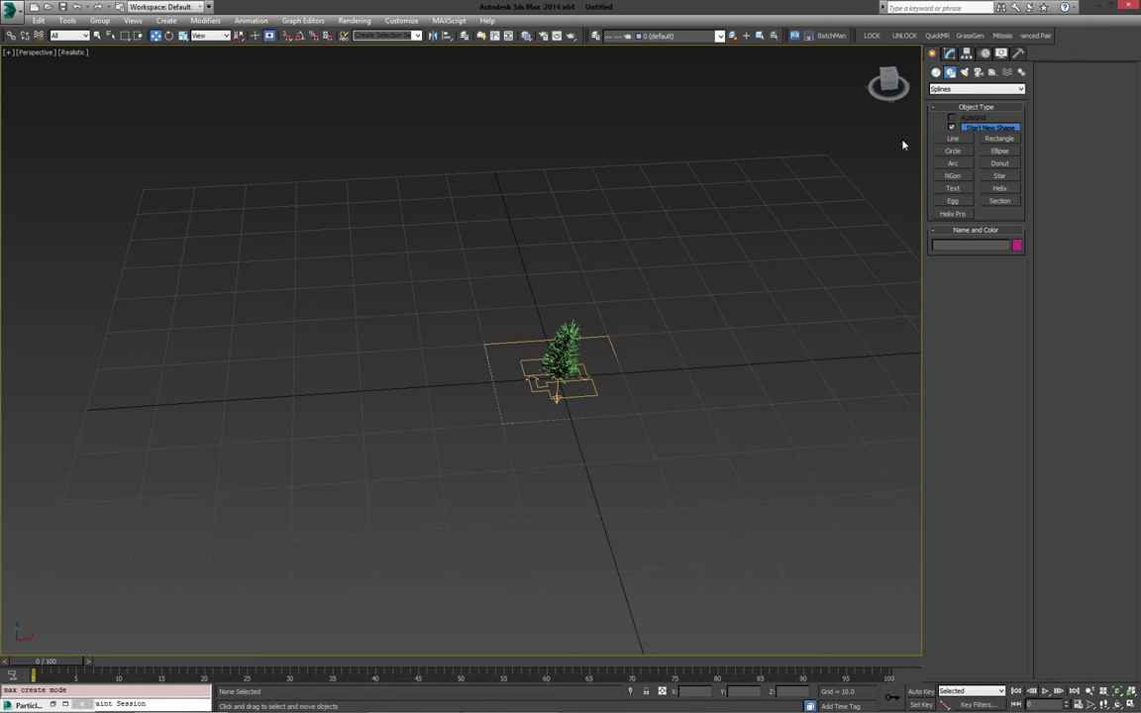
click(1000, 188)
drag(562, 394, 667, 487)
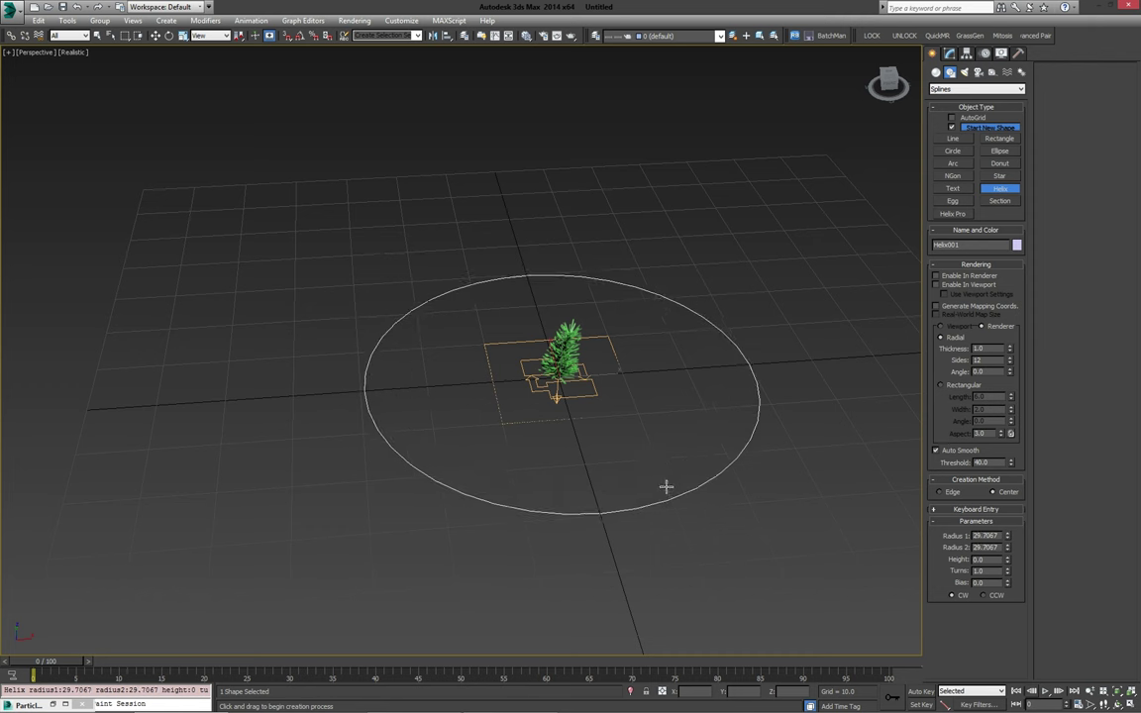
click(675, 415)
click(699, 437)
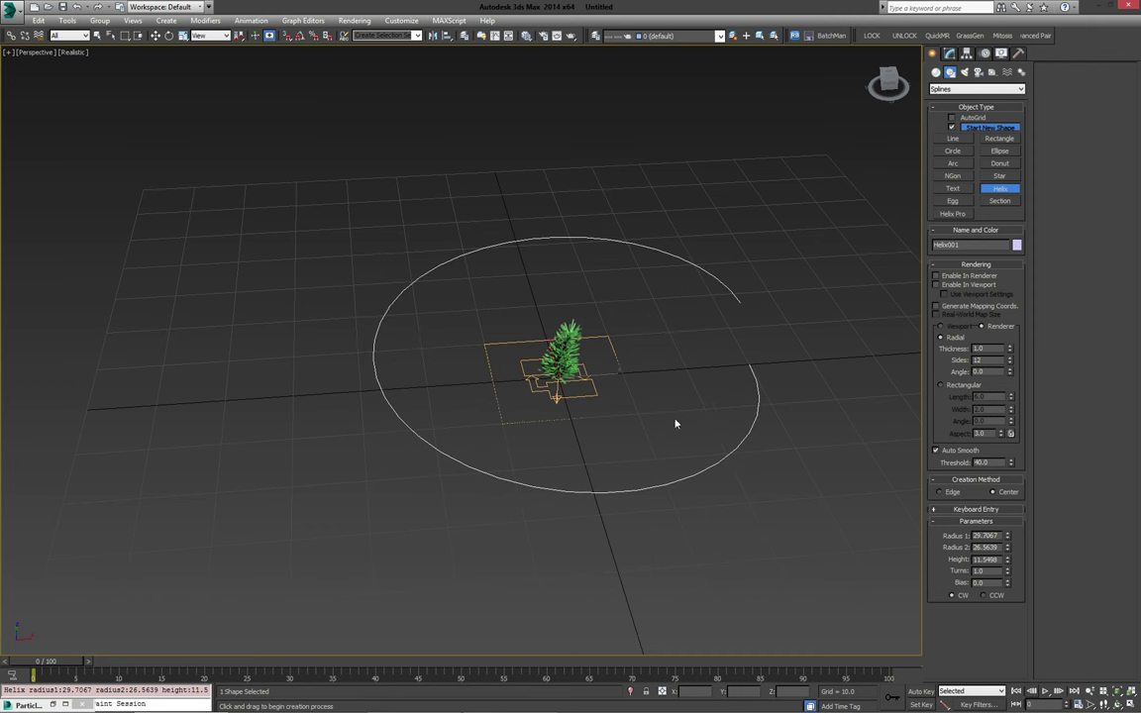
right_click(675, 424)
Step: Set the helix's Radius 1 to 20, Radius 2 to 30 and height to 10
click(949, 54)
middle_drag(484, 338, 418, 345)
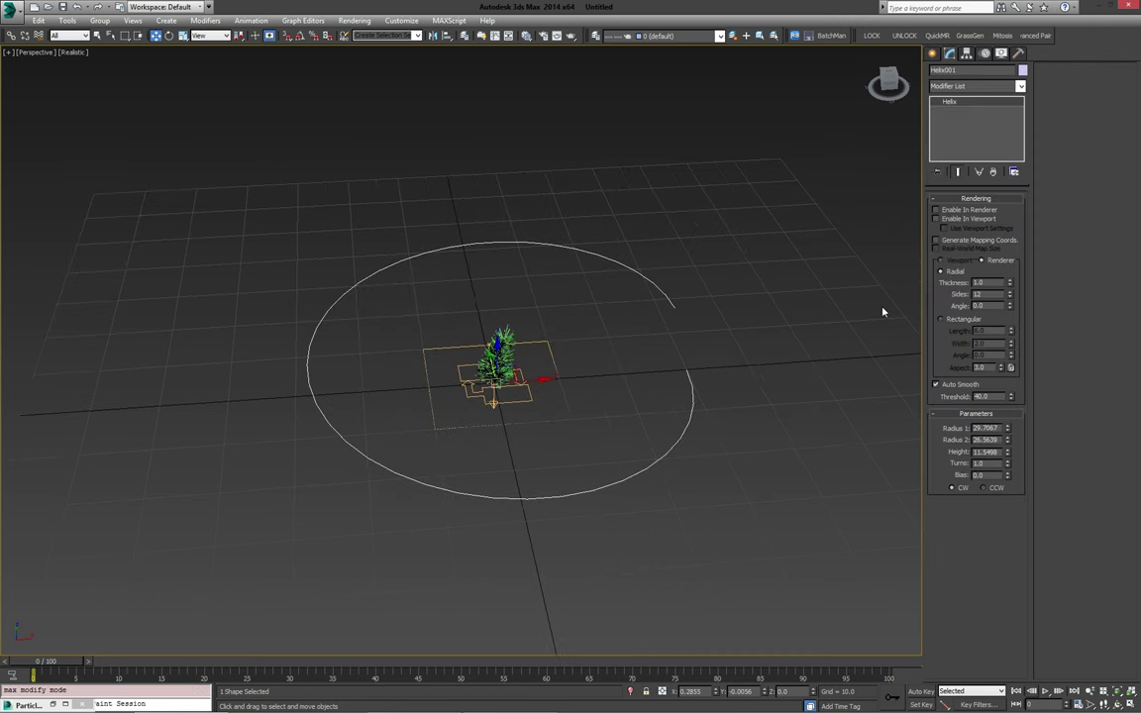
double_click(990, 427)
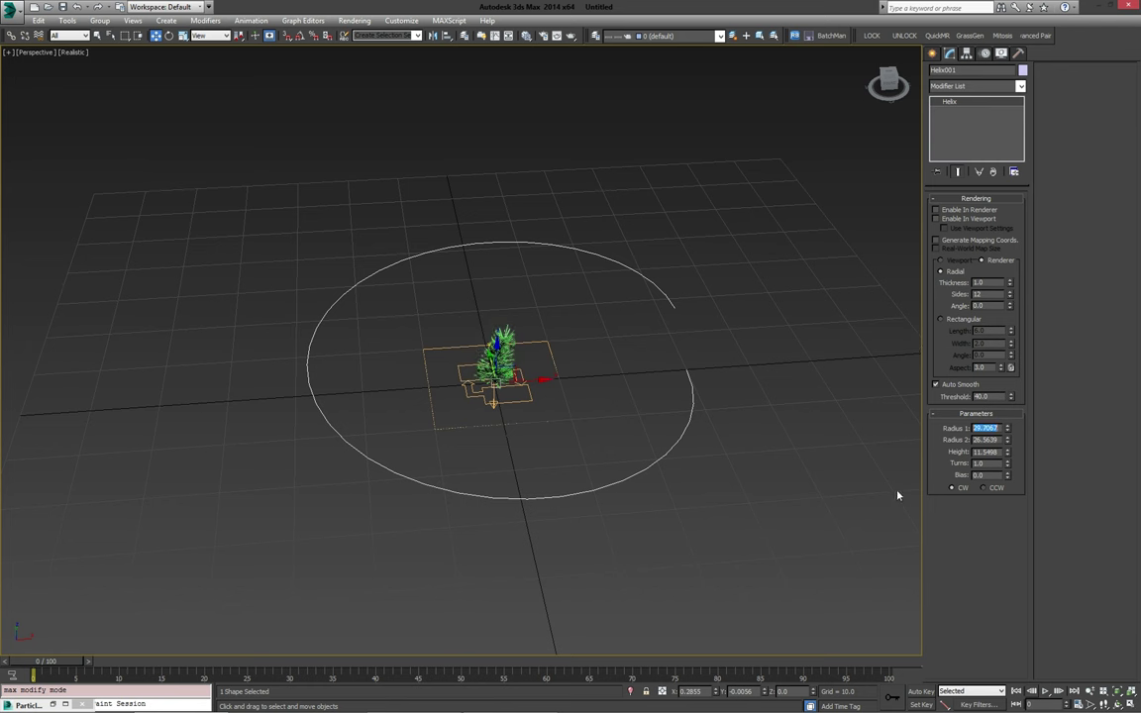
text(20)
key(Tab)
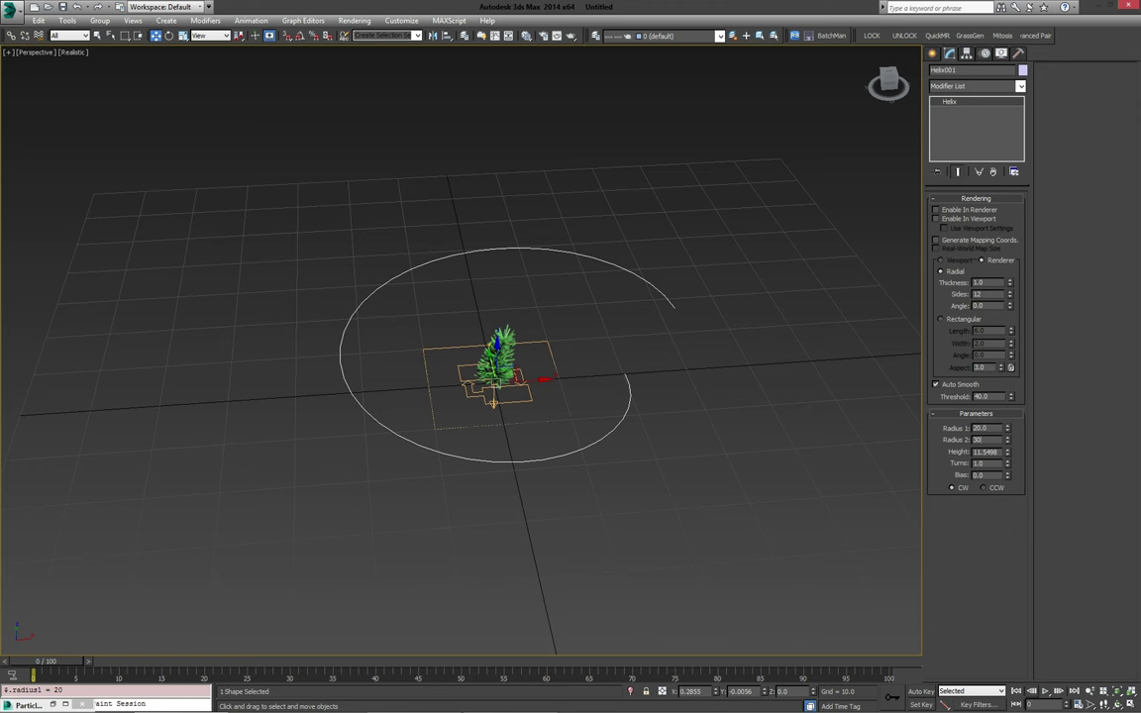
text(30)
key(Return)
double_click(991, 451)
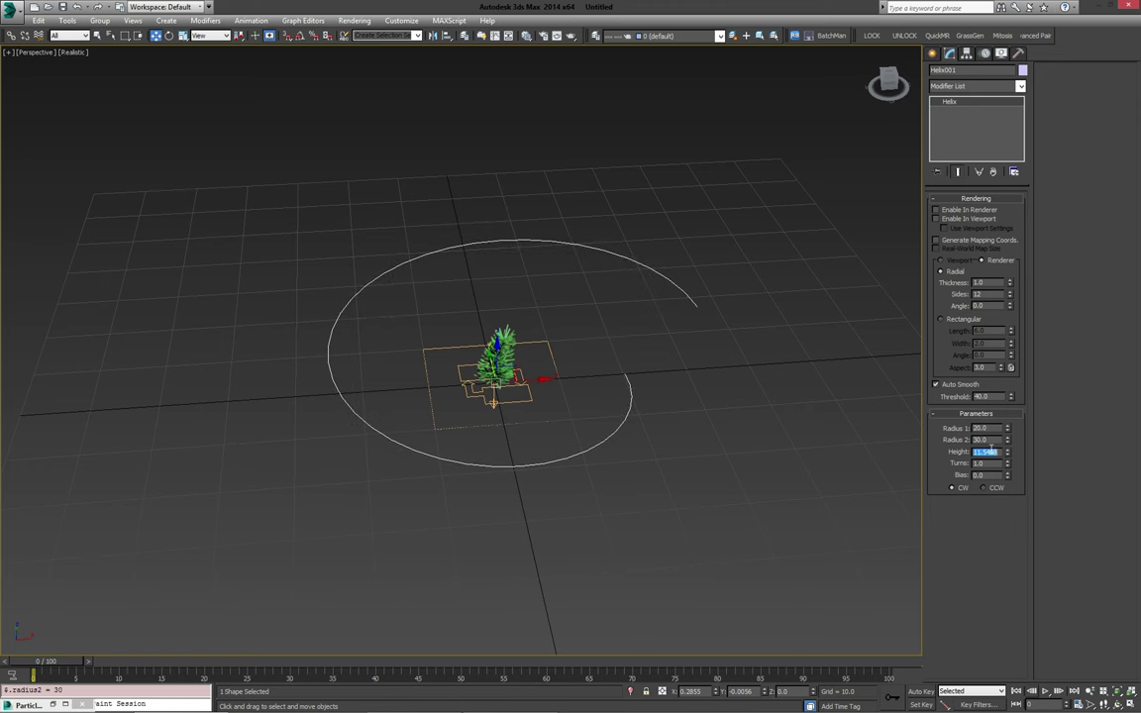
text(10)
key(Return)
Step: Set the helix's number of turns to 3 and dismiss the virus protection notification
alt+middle_drag(634, 396, 645, 374)
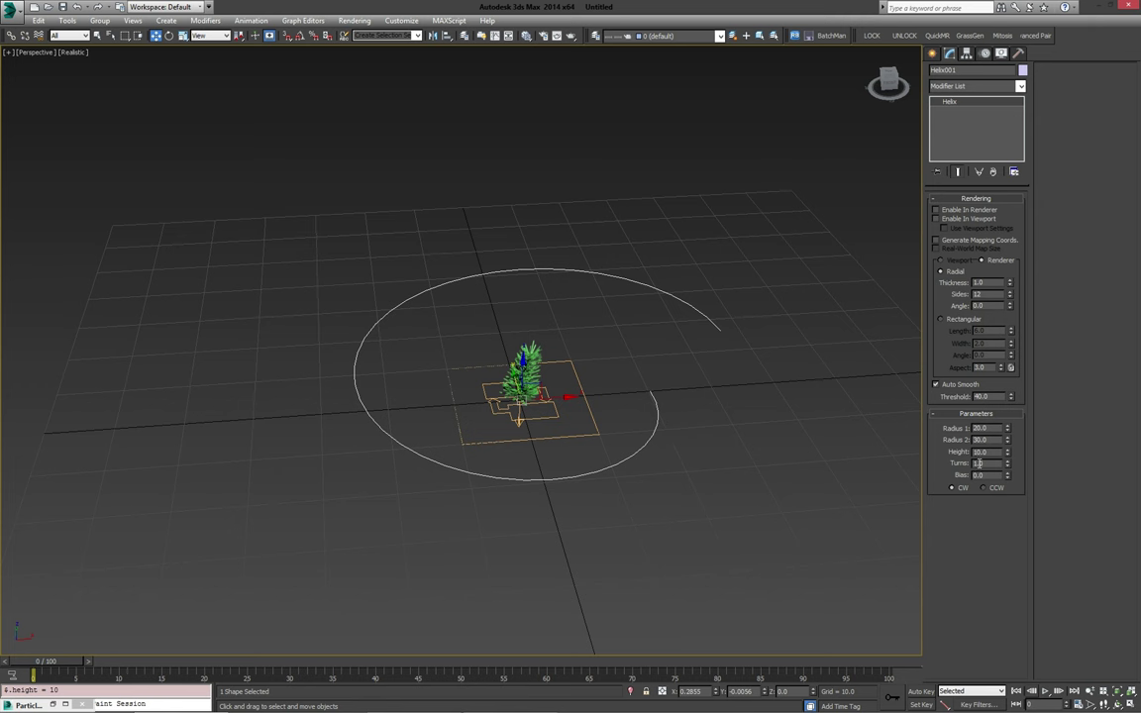
text(30)
key(Return)
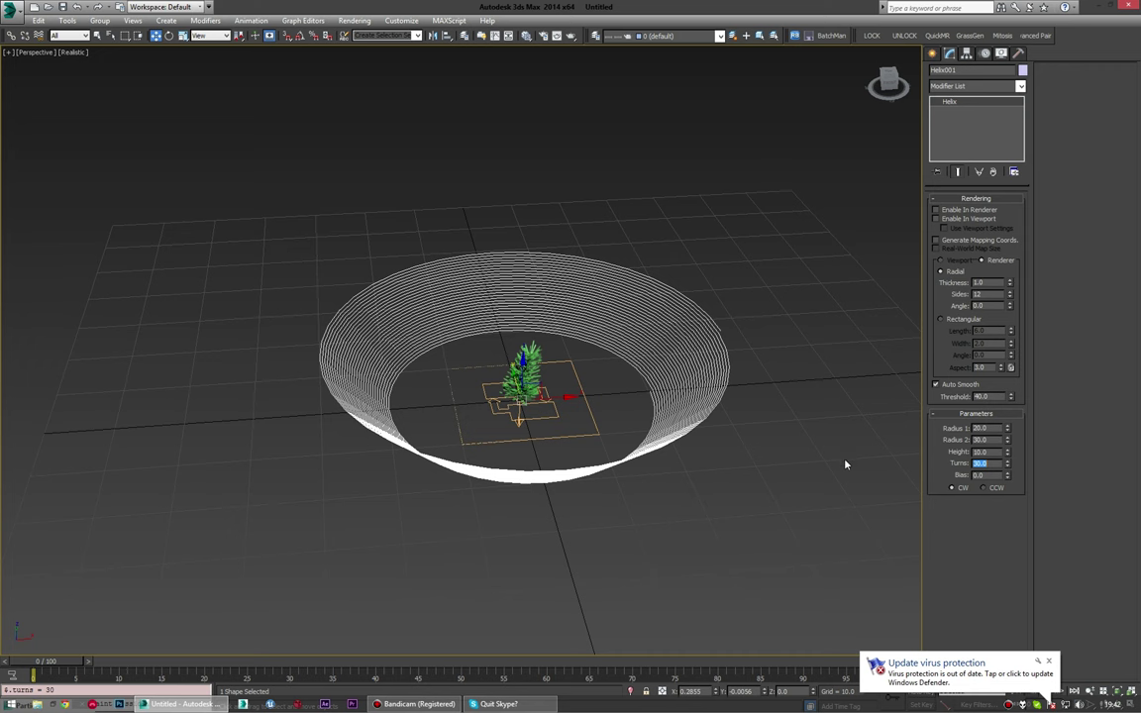
text(3)
key(Return)
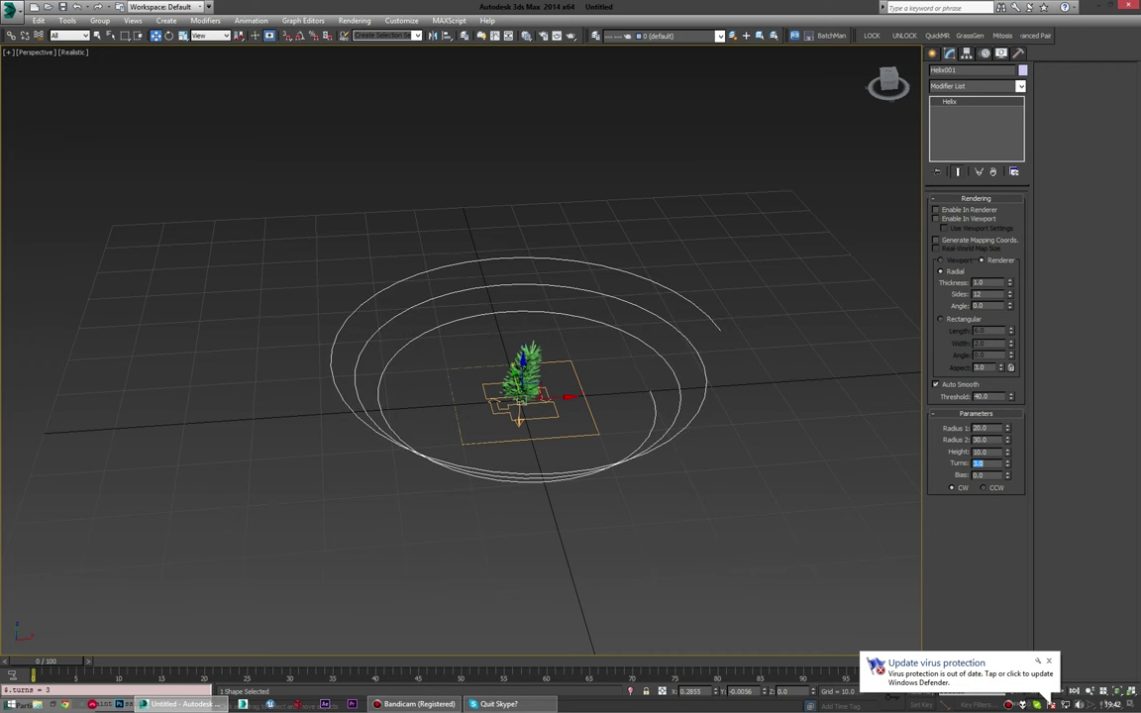
click(1049, 661)
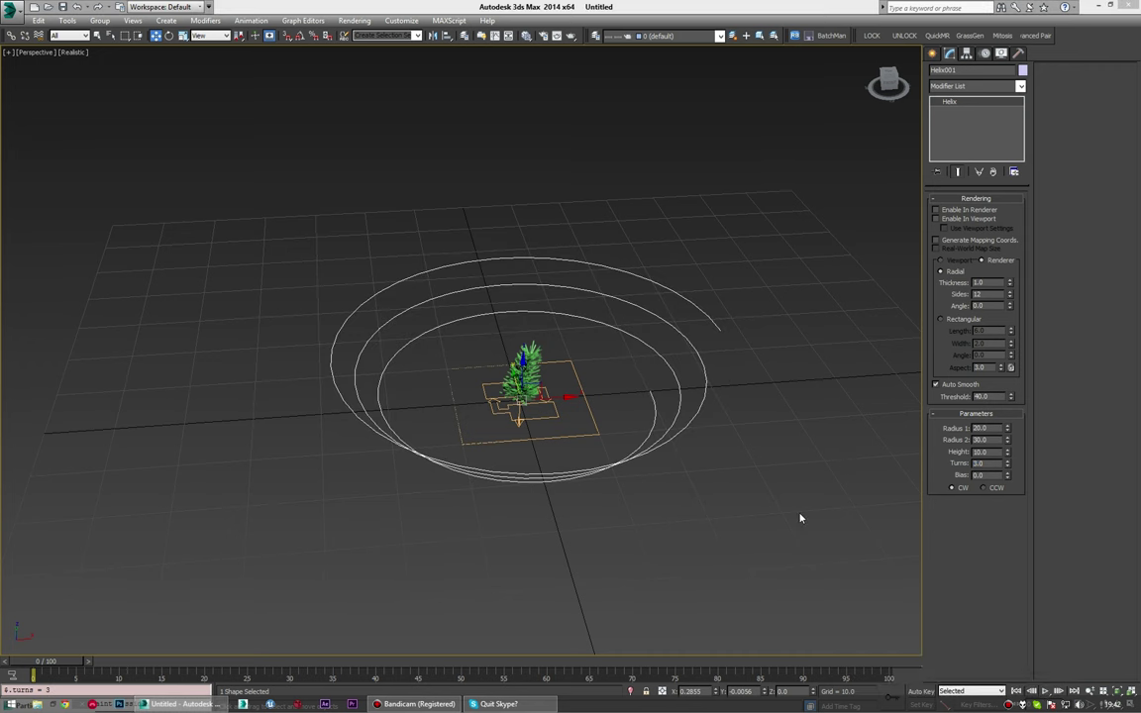
Step: Enable the helix's thickness display in the viewport and set its thickness to 0.2
click(735, 449)
middle_drag(658, 313, 609, 335)
click(609, 337)
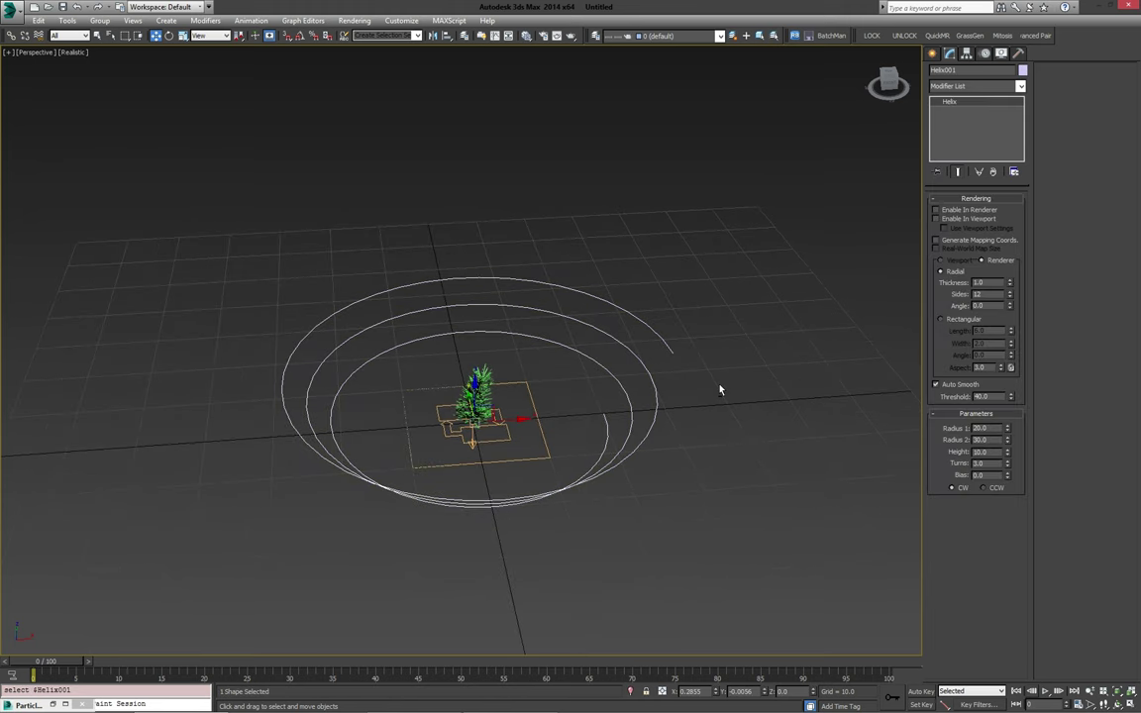
mouse_move(718, 389)
alt+middle_down()
mouse_move(675, 407)
mouse_move(718, 394)
alt+middle_up()
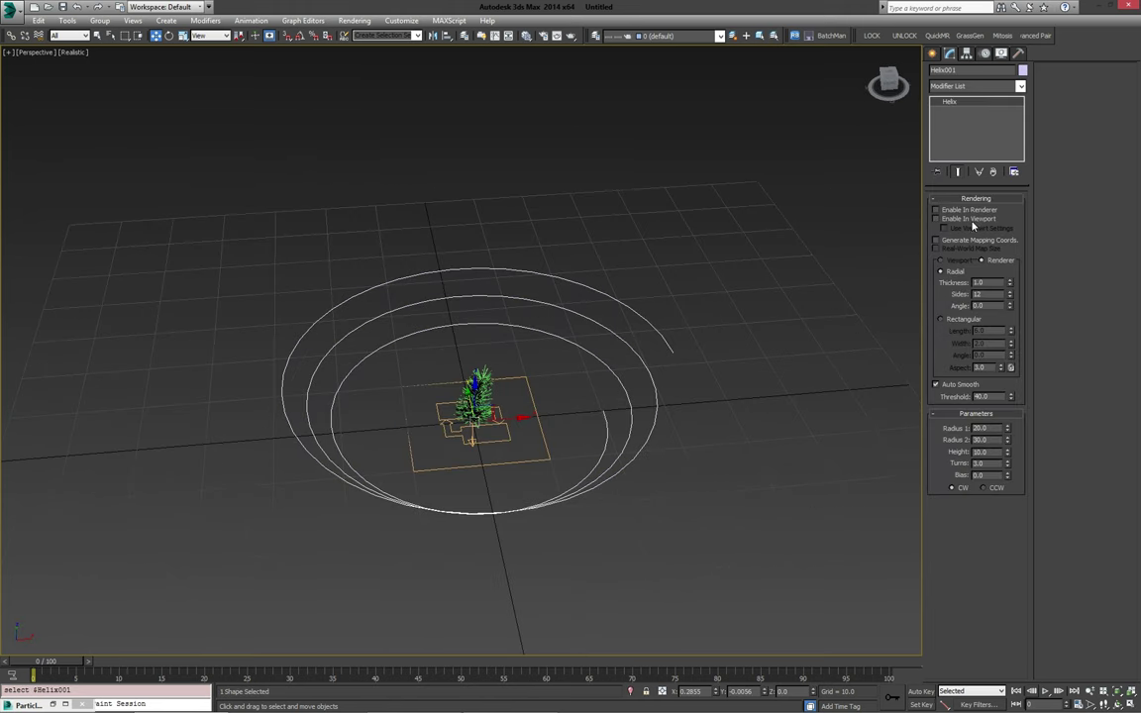
click(936, 219)
alt+middle_drag(627, 278, 580, 245)
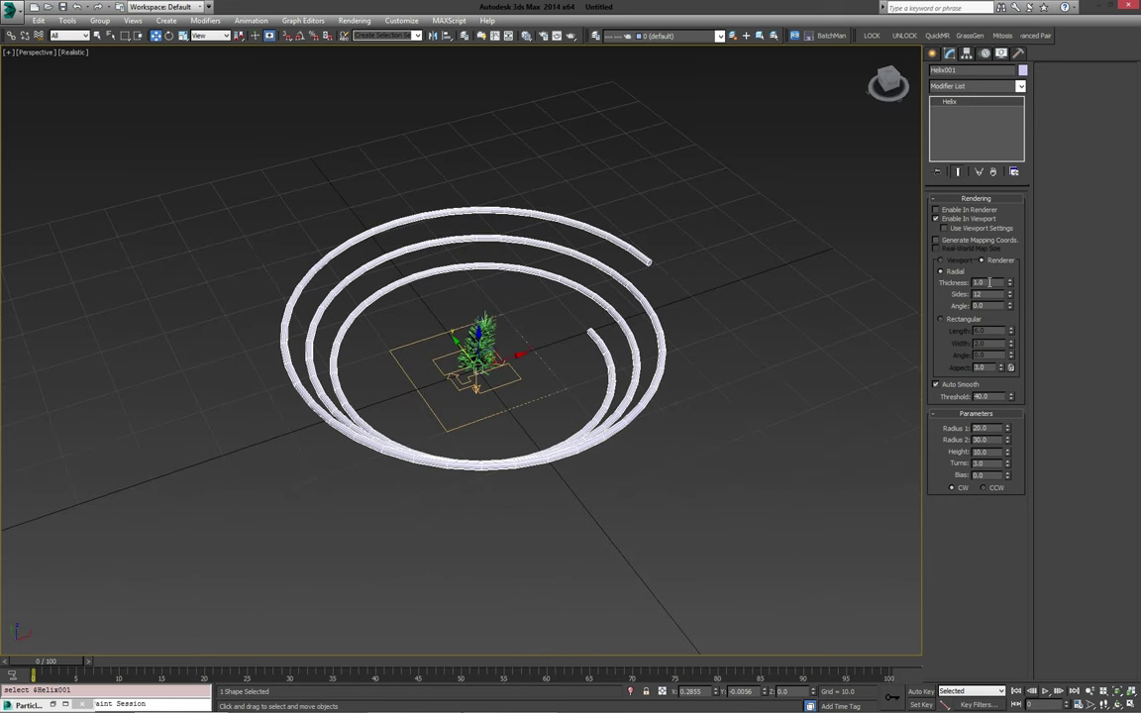
drag(989, 282, 914, 286)
text(.)
key(Return)
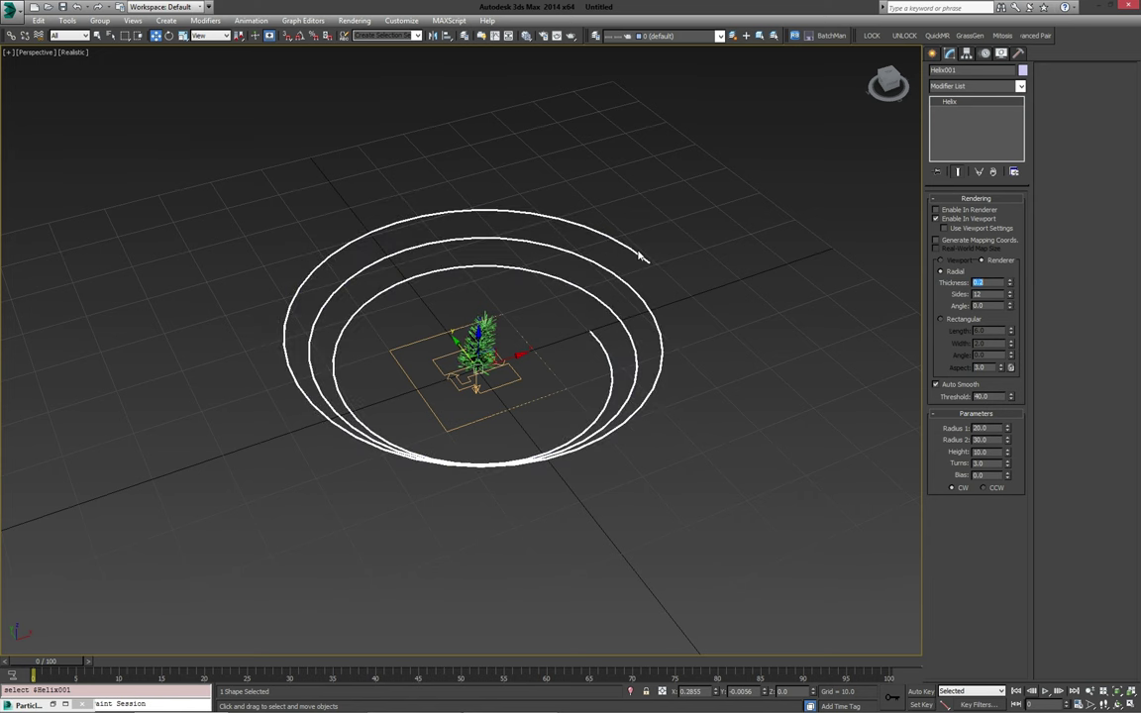
Step: Open Particle View and turn PF Source 001 back on
alt+middle_drag(640, 258, 535, 285)
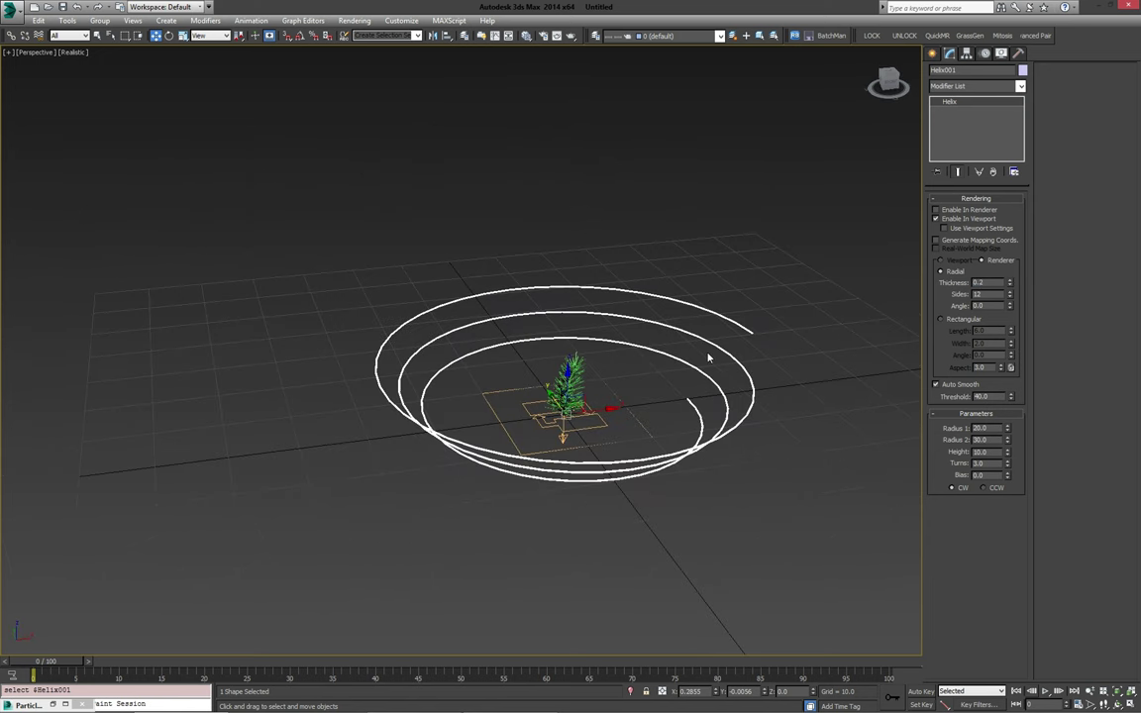
middle_drag(642, 348, 648, 371)
middle_drag(556, 349, 585, 355)
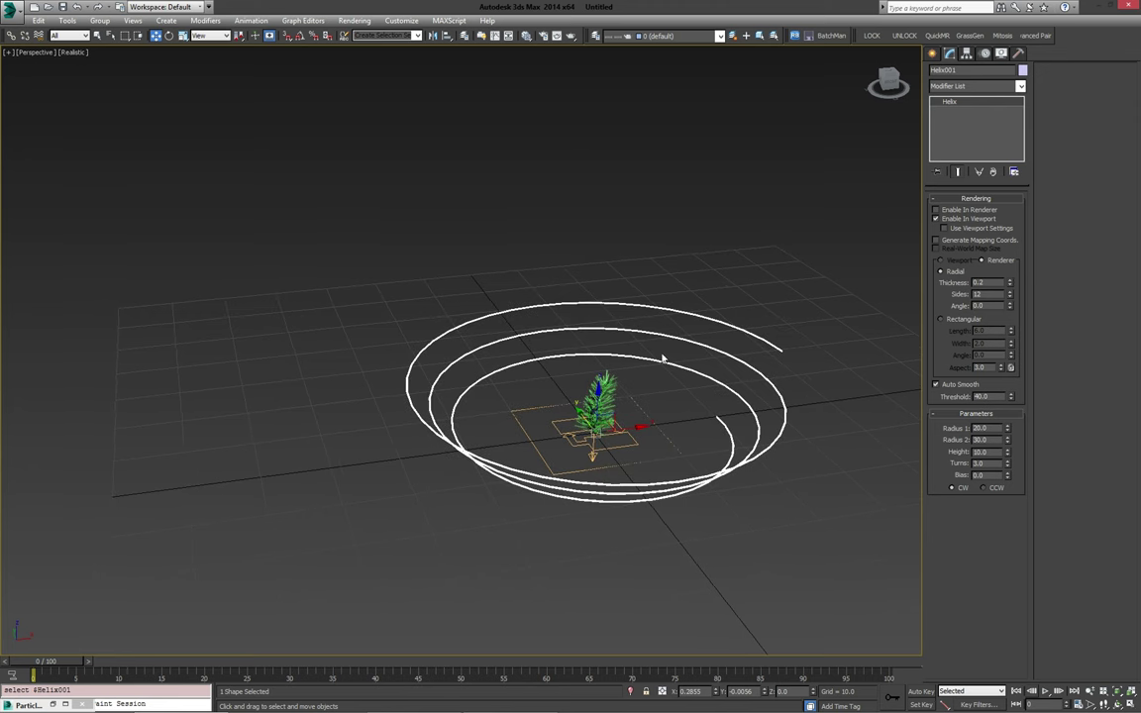
alt+middle_drag(663, 359, 745, 368)
key(6)
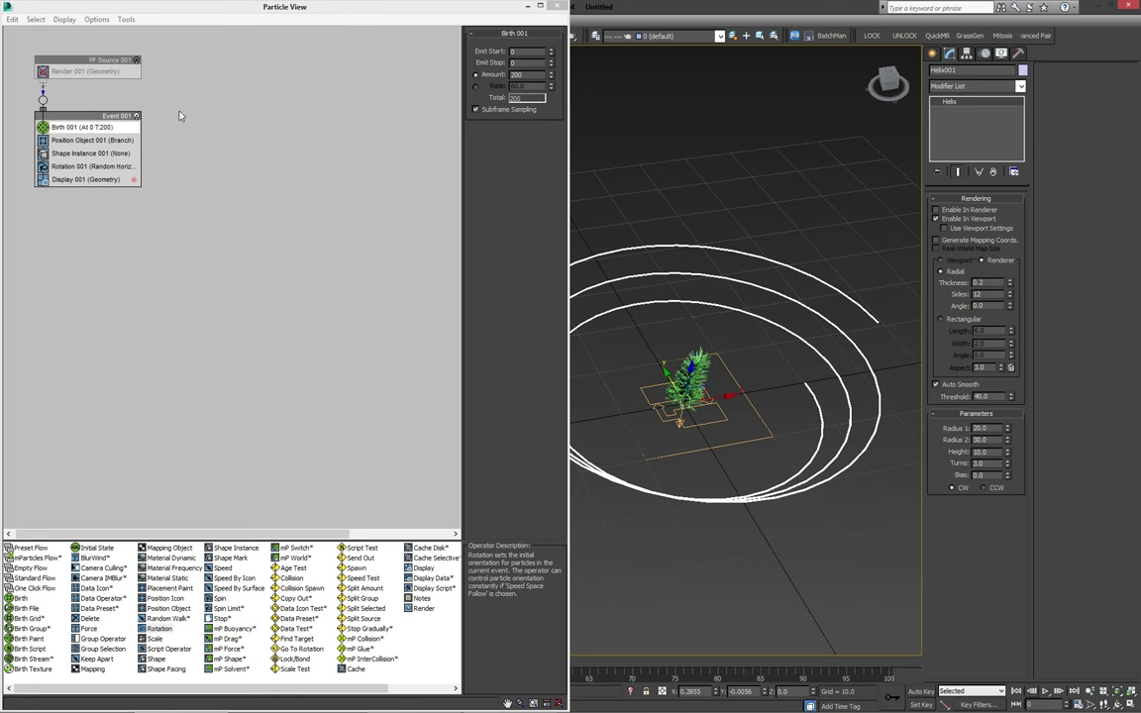
click(136, 61)
mouse_move(721, 354)
middle_down()
mouse_move(715, 295)
mouse_move(704, 349)
middle_up()
scroll(690, 328, up, 6)
scroll(704, 348, down, 4)
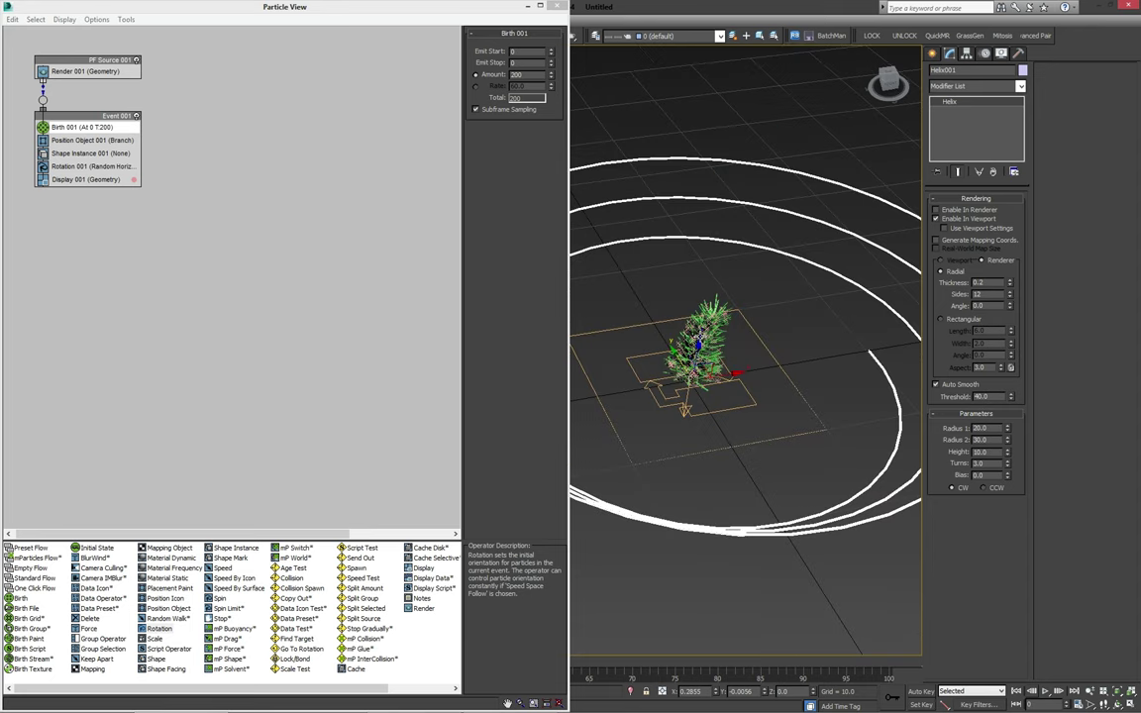
scroll(693, 336, up, 5)
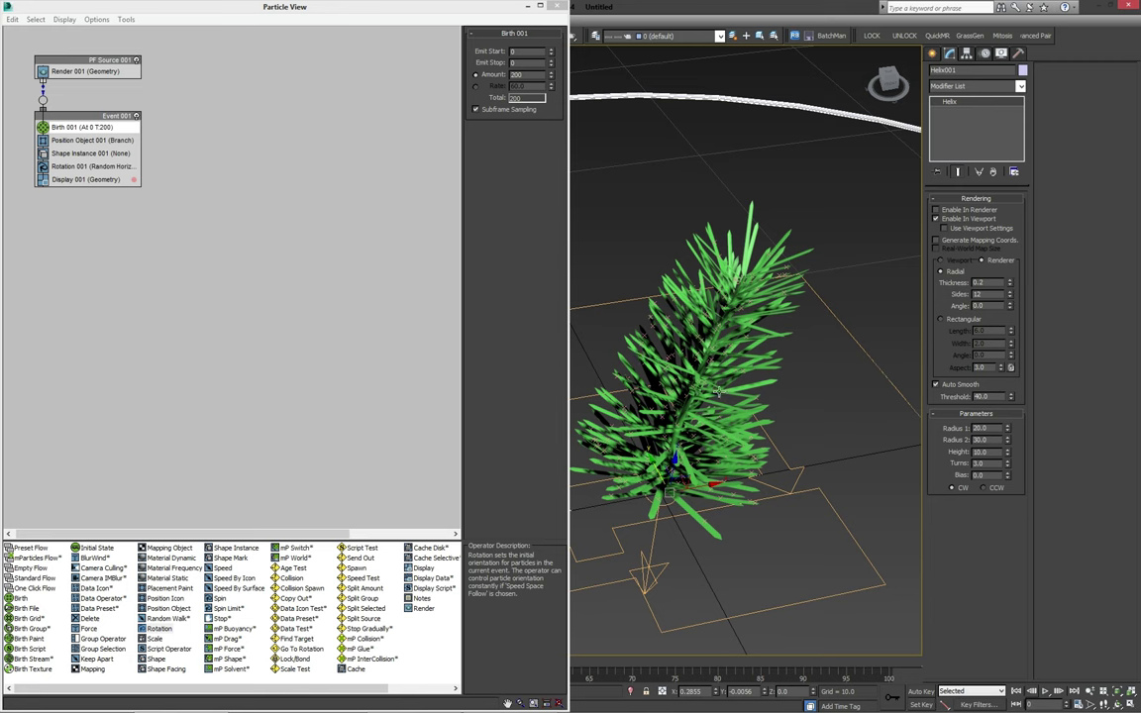
scroll(733, 376, down, 3)
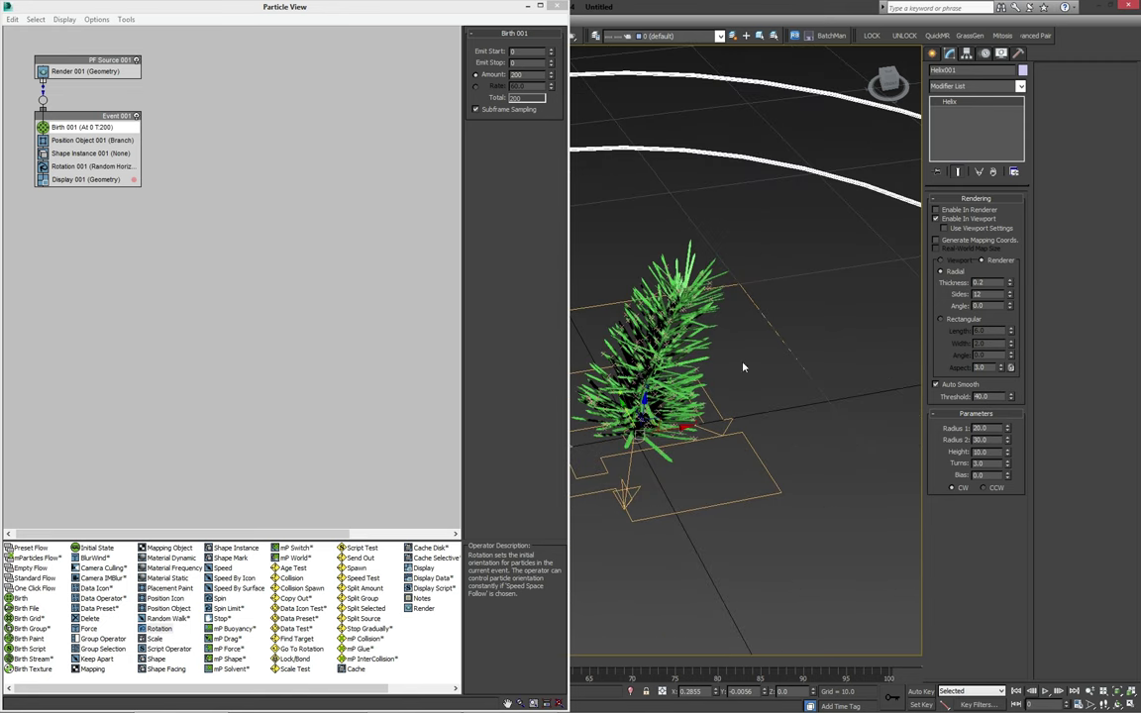
scroll(747, 357, down, 5)
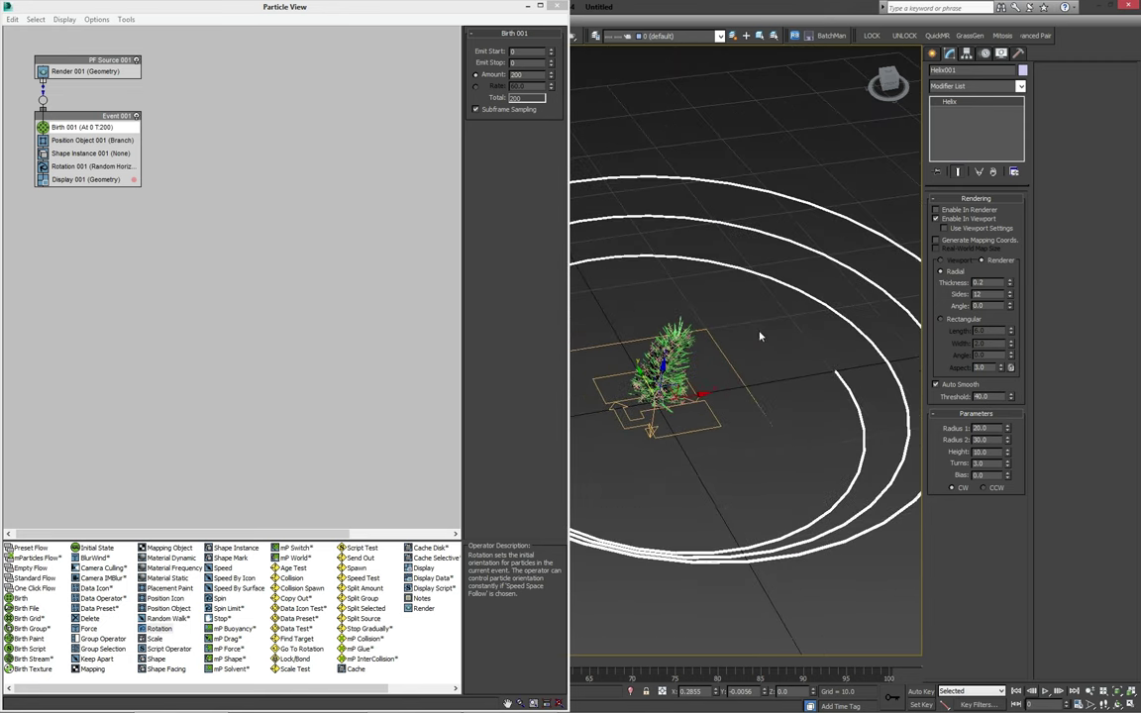
Step: Remove Branch from the emitter objects of Position Object 001 and check the list of selectable emitter objects
click(88, 144)
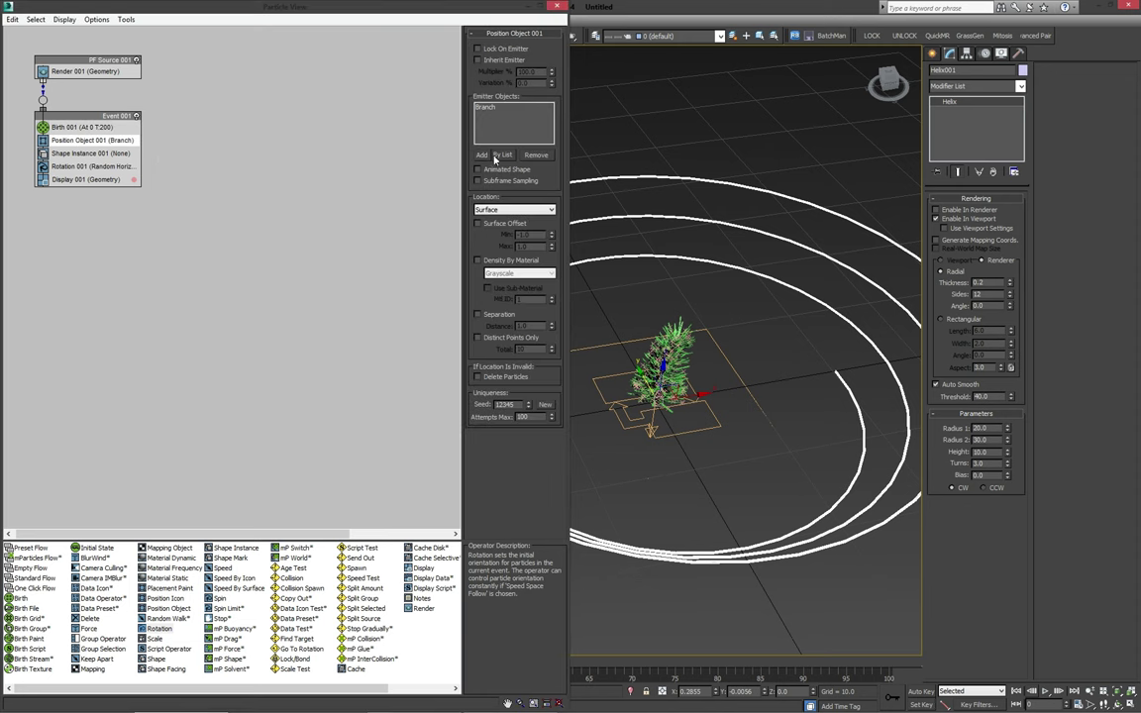
click(485, 107)
click(535, 154)
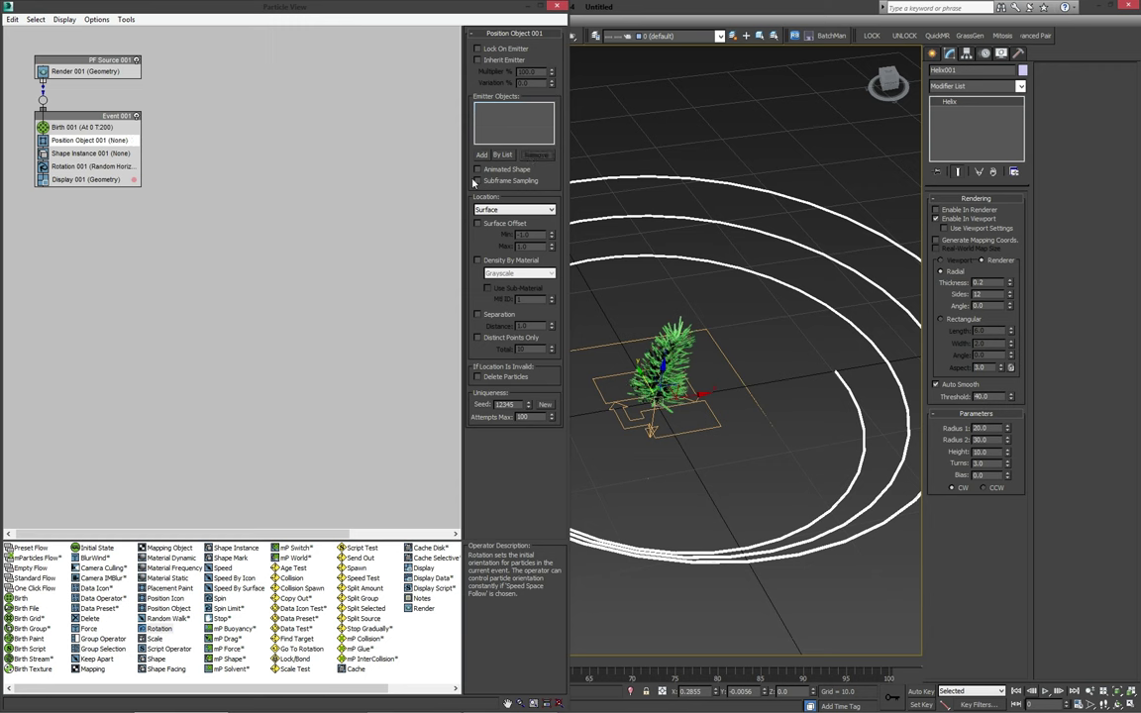
click(503, 156)
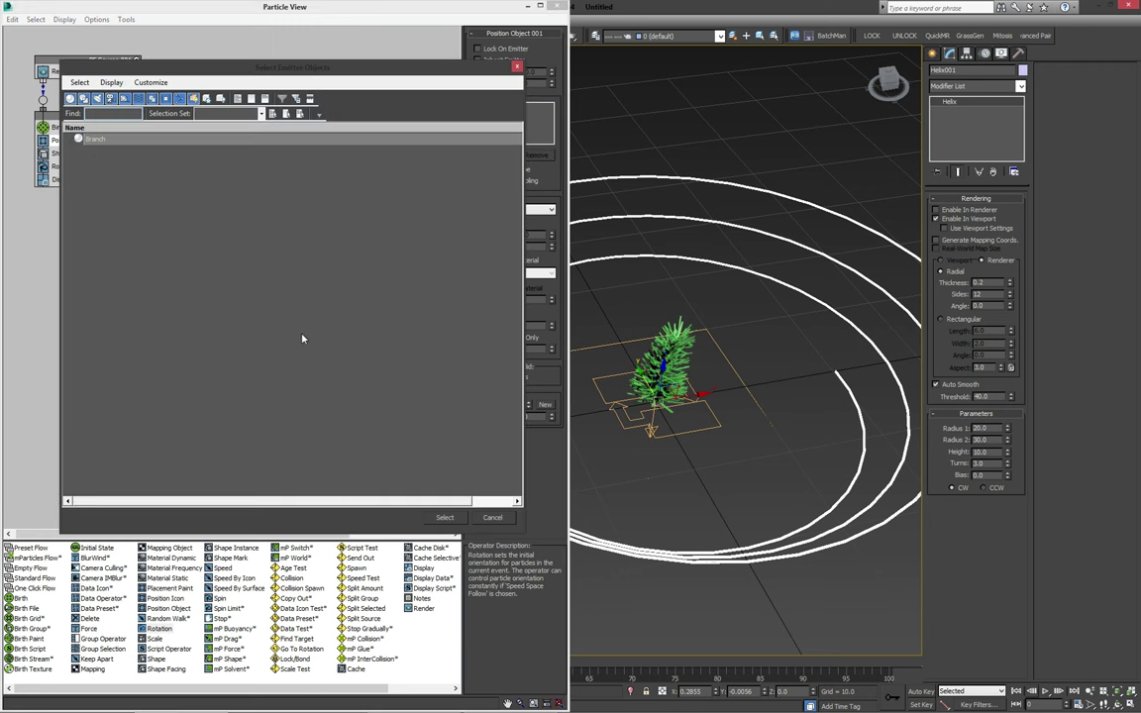
click(492, 517)
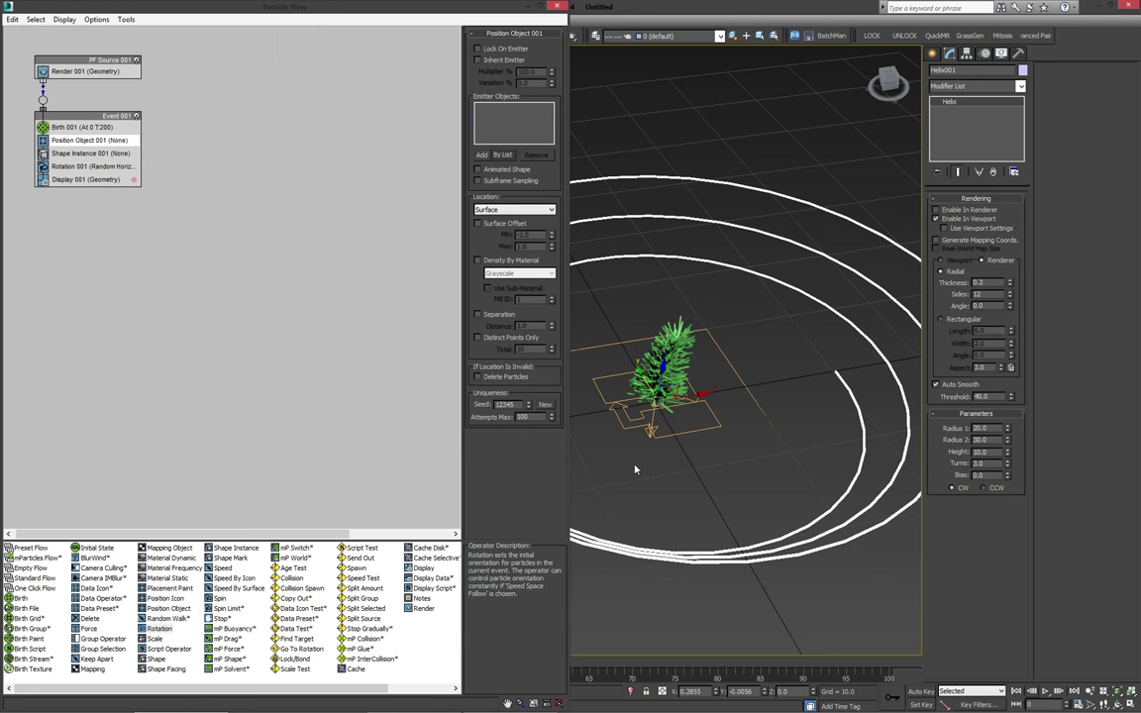
Step: Add an Edit Mesh modifier to the helix
click(958, 88)
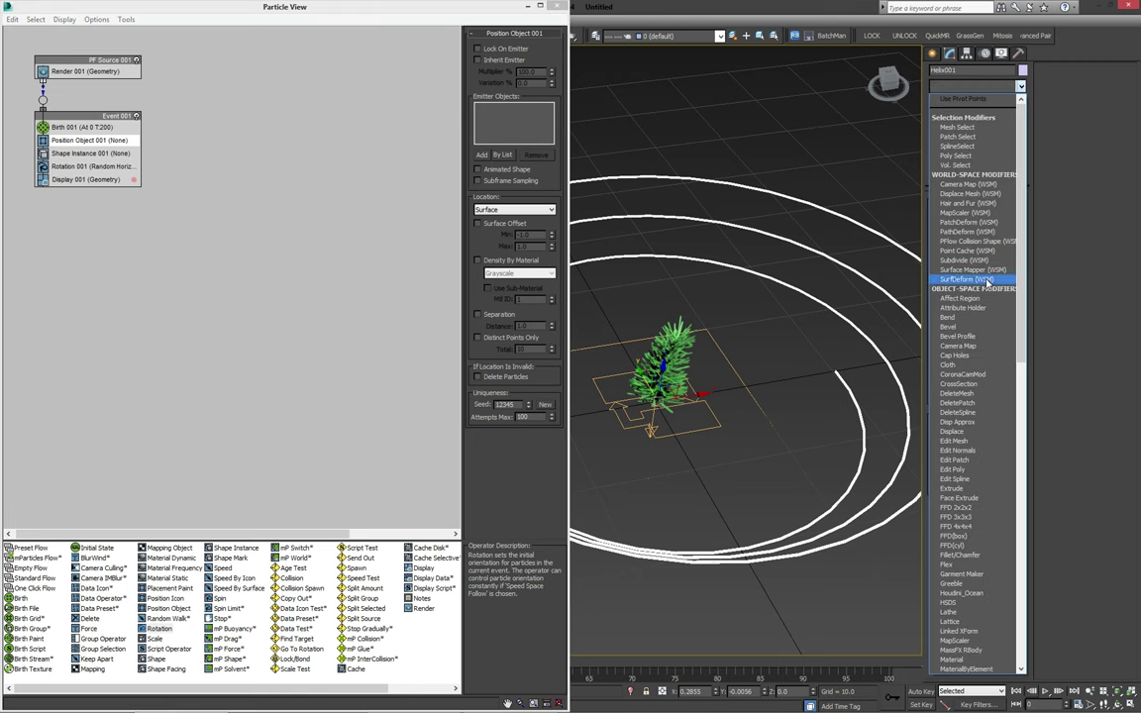
click(960, 441)
middle_drag(781, 321, 758, 357)
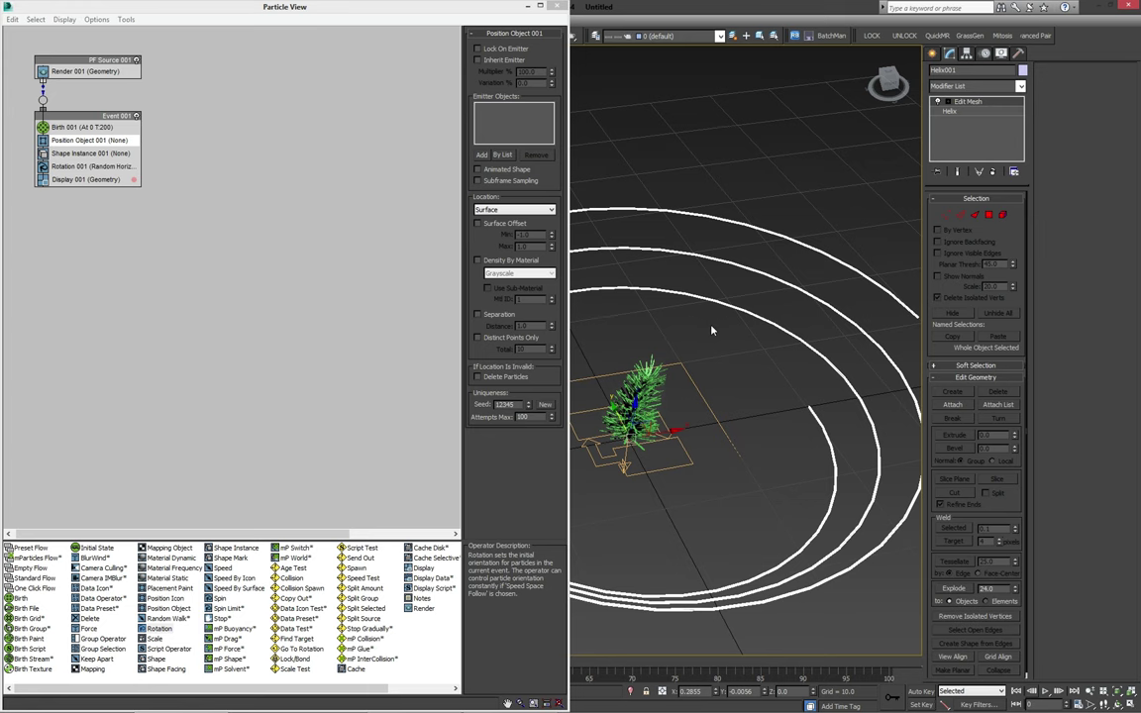
Step: Add the helix as the emitter object of Position Object 001 and rename the helix Wreath
click(495, 154)
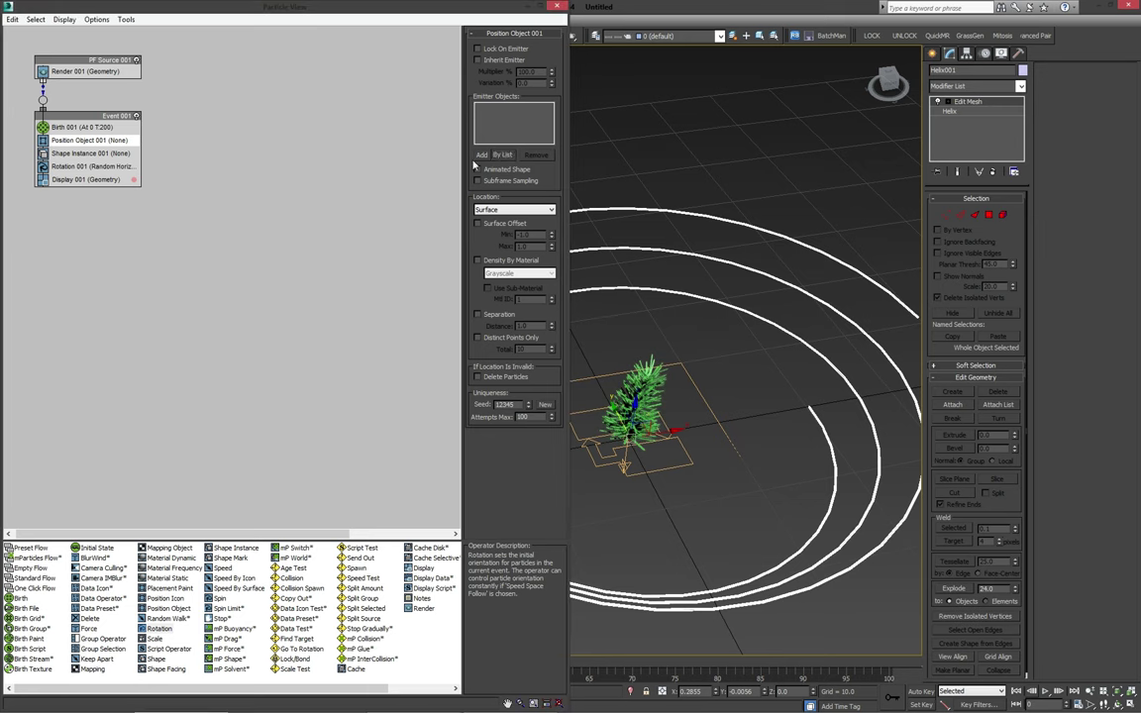
double_click(113, 153)
drag(964, 70, 825, 85)
text(Wreath)
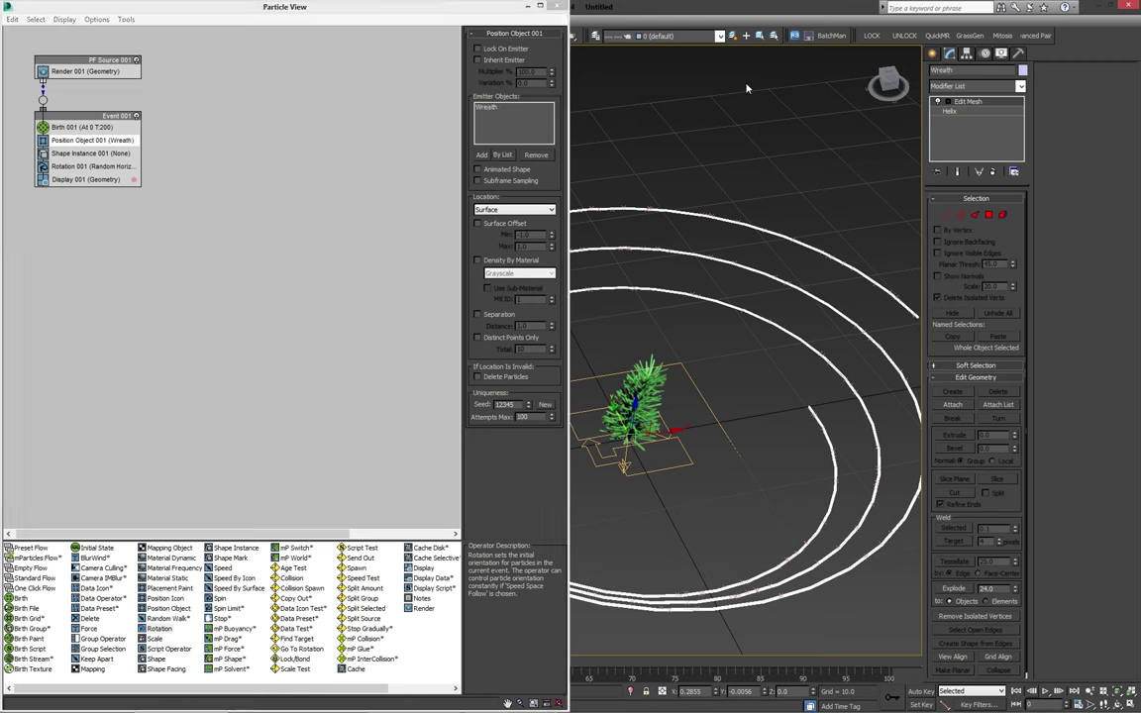
scroll(746, 249, down, 2)
scroll(685, 198, down, 1)
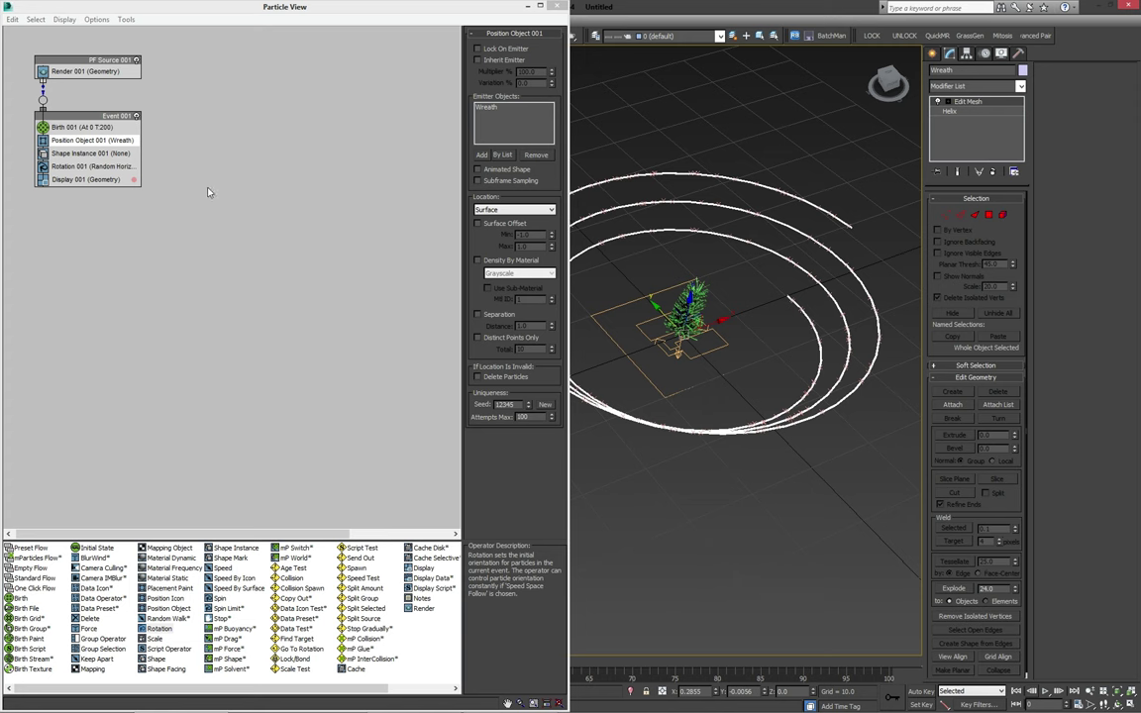
Step: Assign the pine twig Branch as the particle geometry object of Shape Instance 001
click(87, 154)
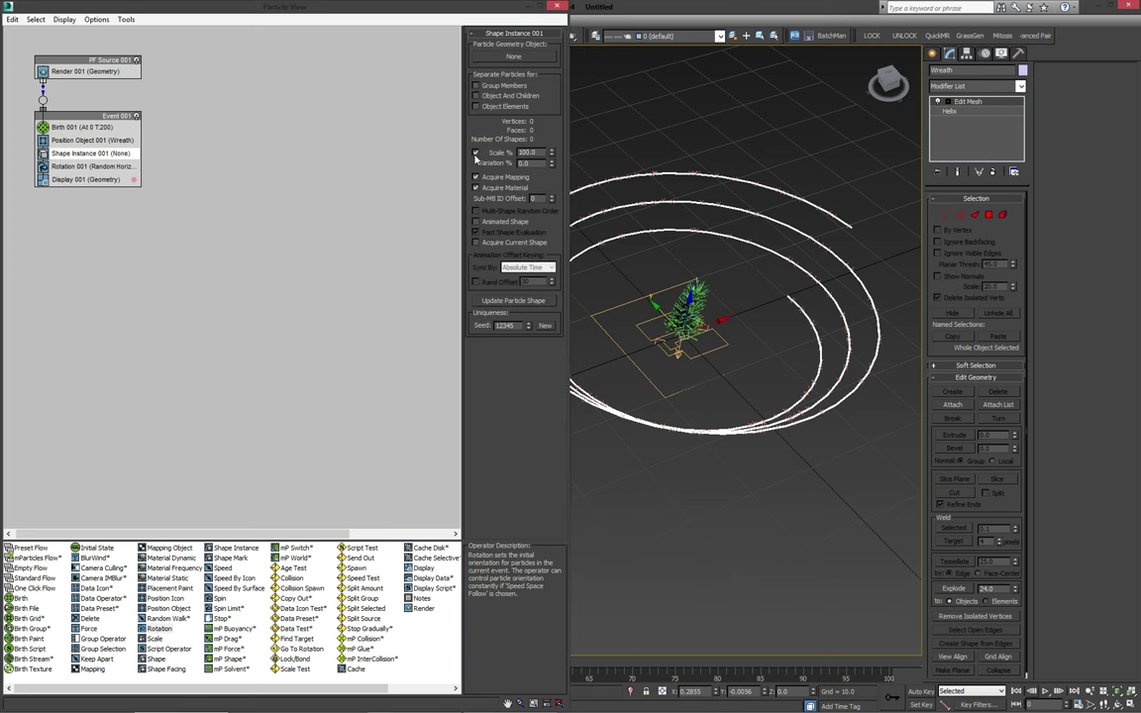
click(510, 57)
click(693, 293)
middle_drag(738, 203, 595, 258)
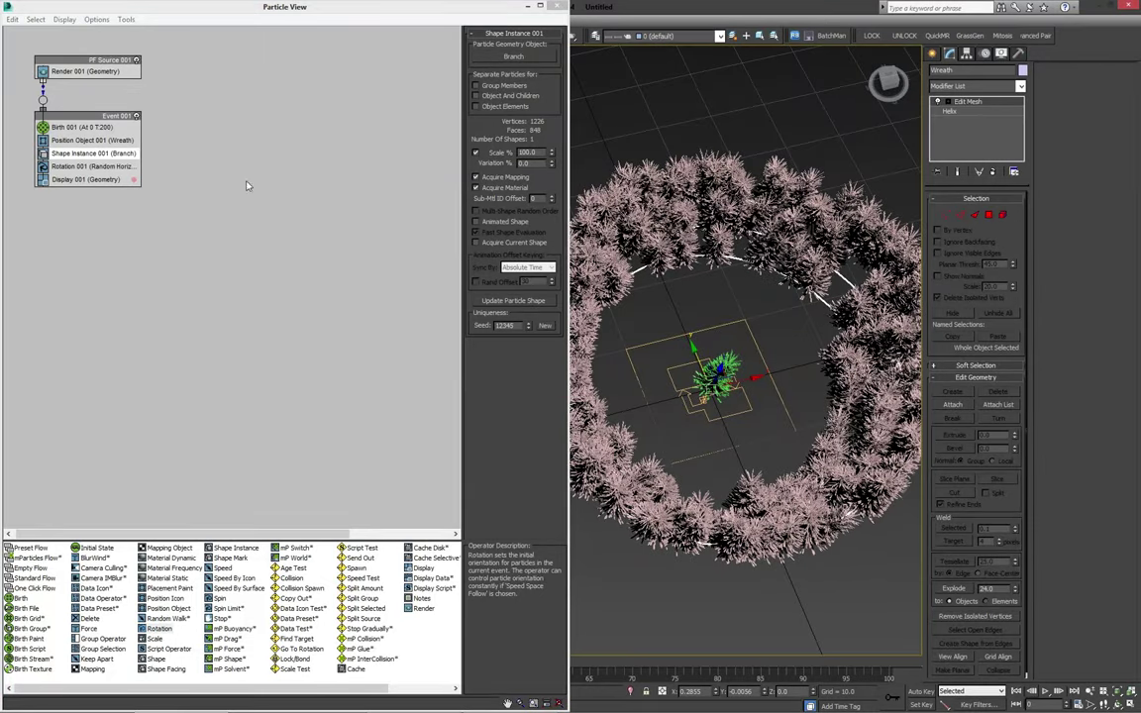
Step: Set the orientation matrix of Rotation 001 to Random 3D
click(94, 166)
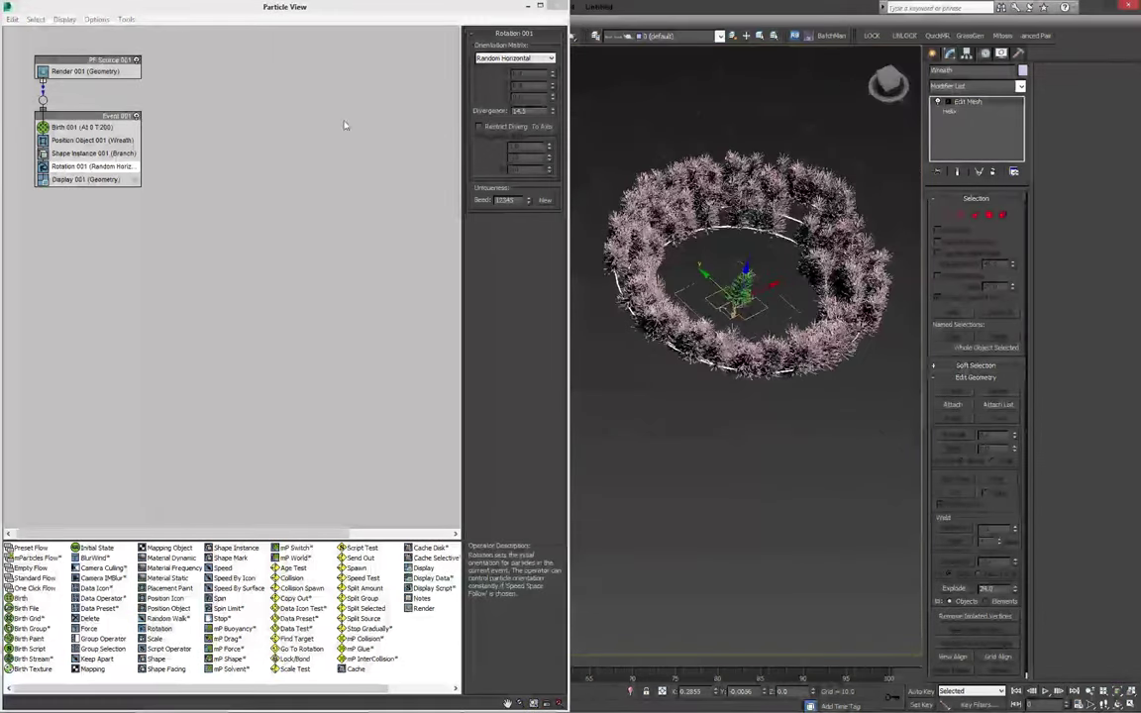
click(514, 57)
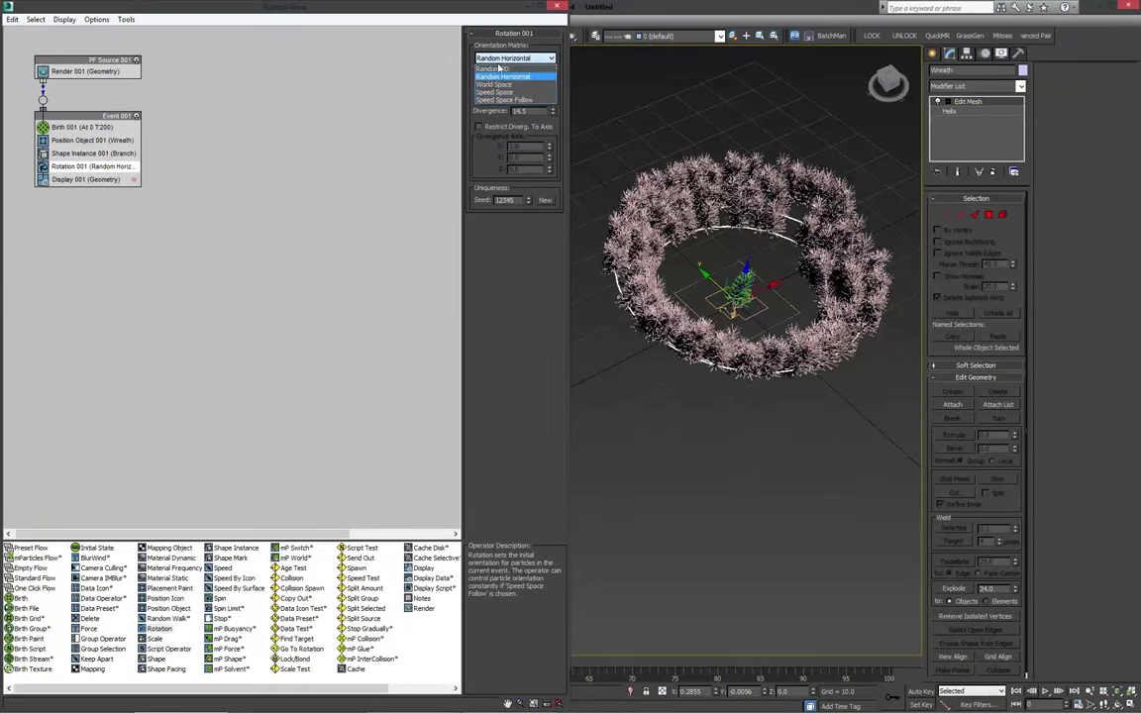
click(501, 69)
scroll(723, 216, up, 5)
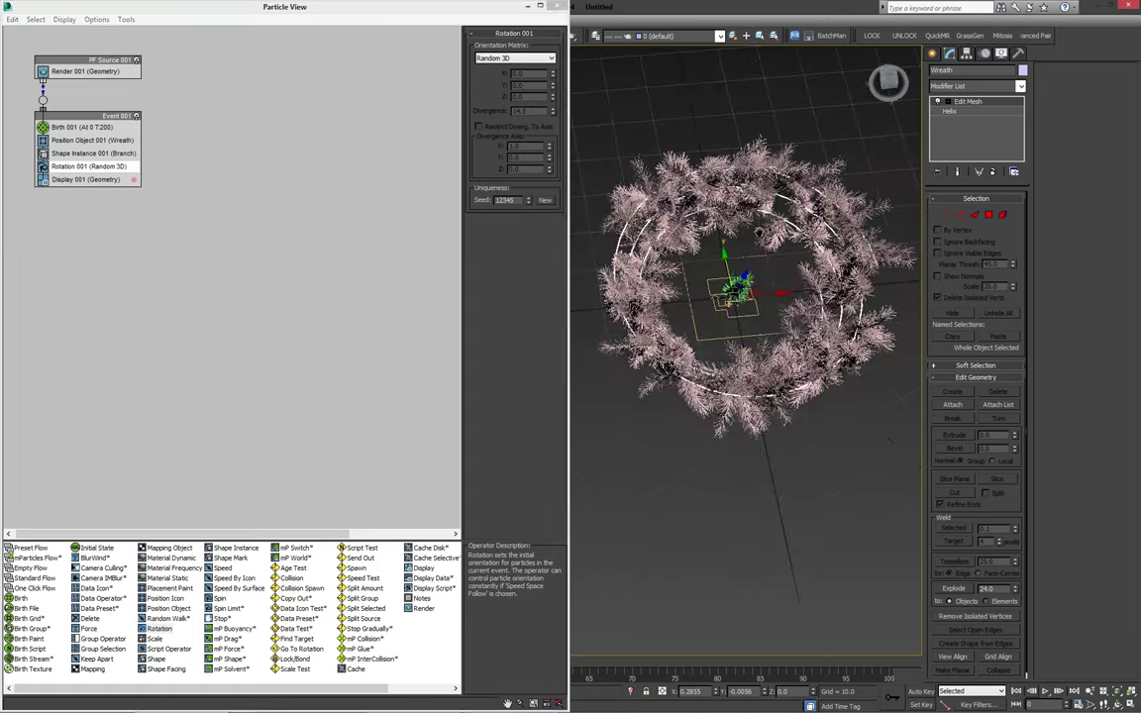
scroll(722, 216, down, 4)
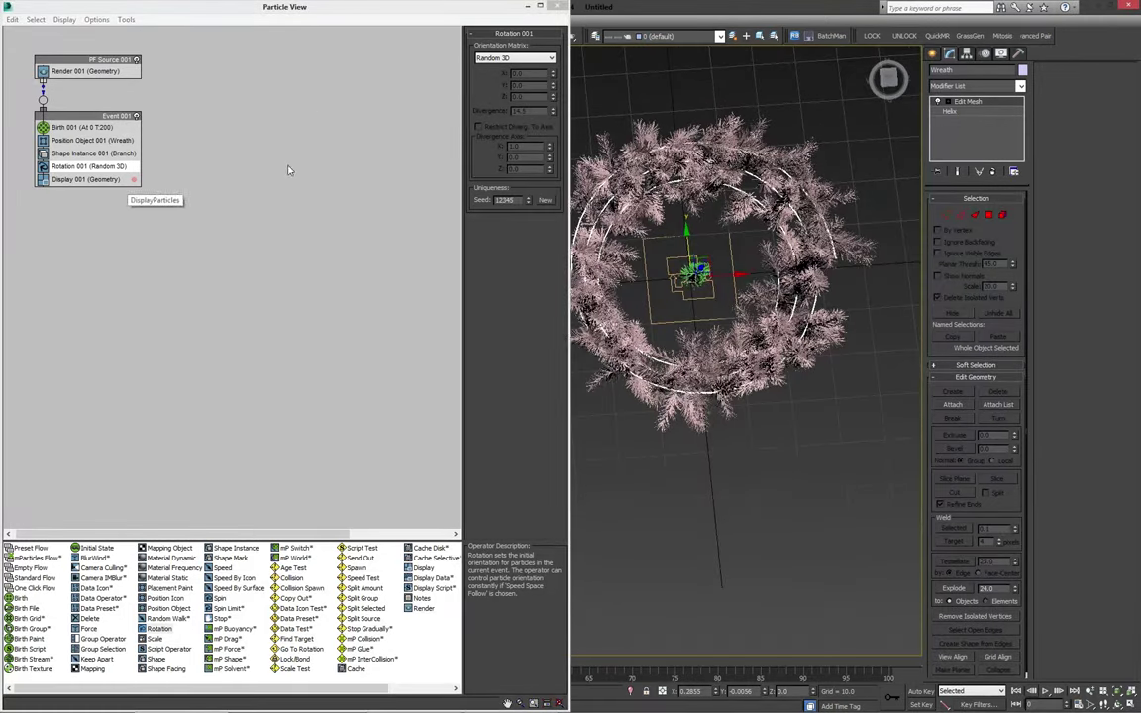
Step: Set the Shape Instance 001 scale to 85% with a variation of 15%
click(77, 155)
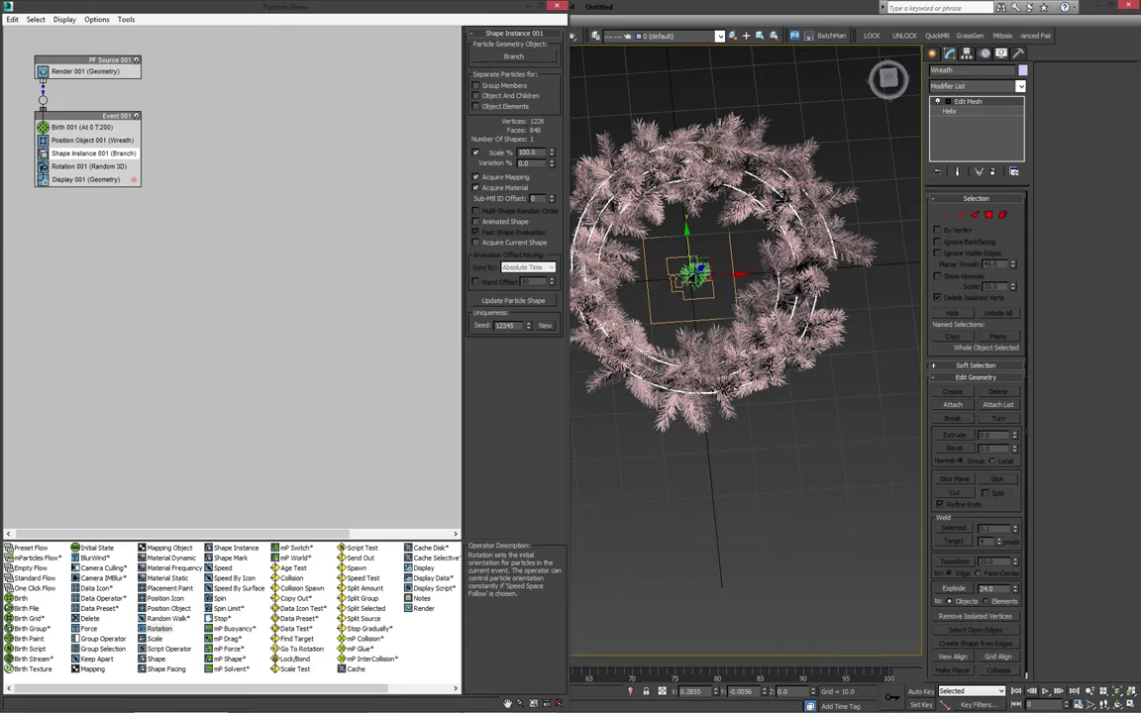
middle_drag(649, 155, 717, 215)
scroll(694, 119, up, 2)
scroll(727, 225, up, 2)
middle_drag(705, 209, 641, 56)
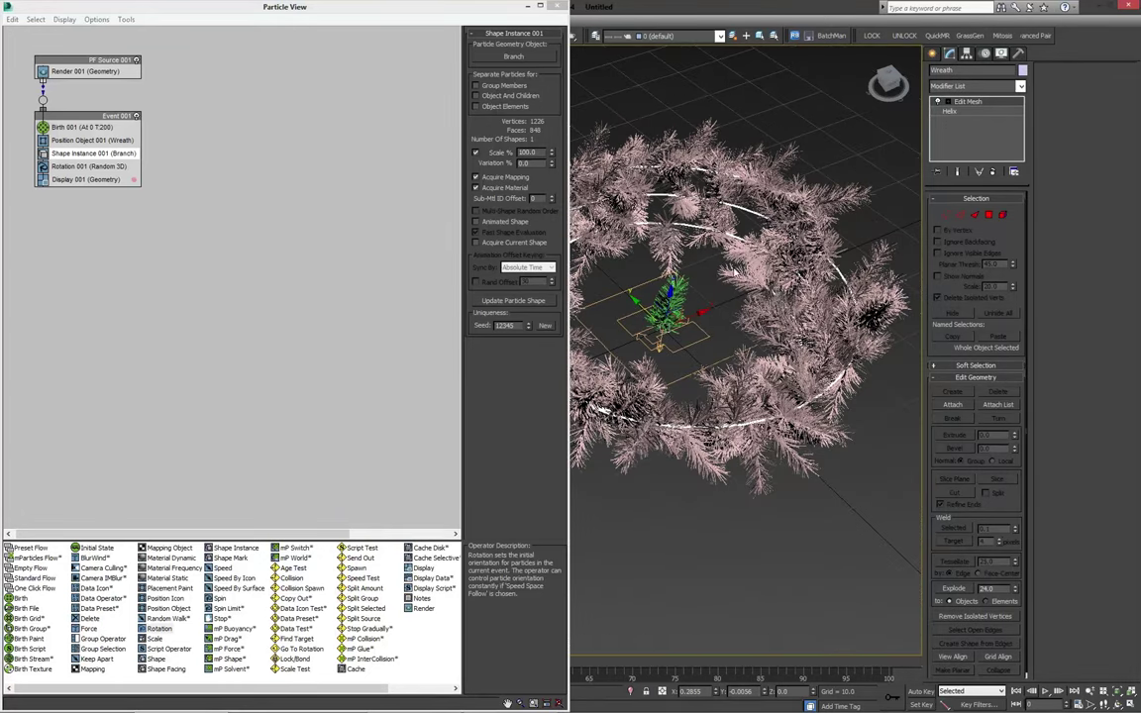
double_click(530, 151)
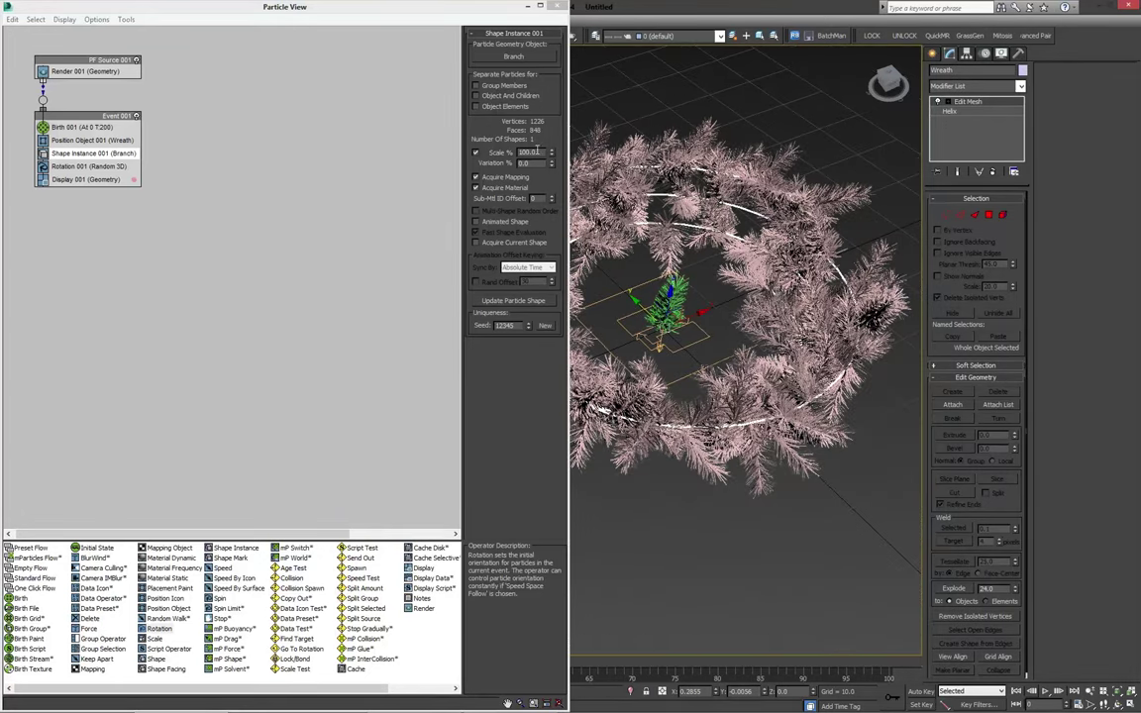
drag(541, 151, 486, 164)
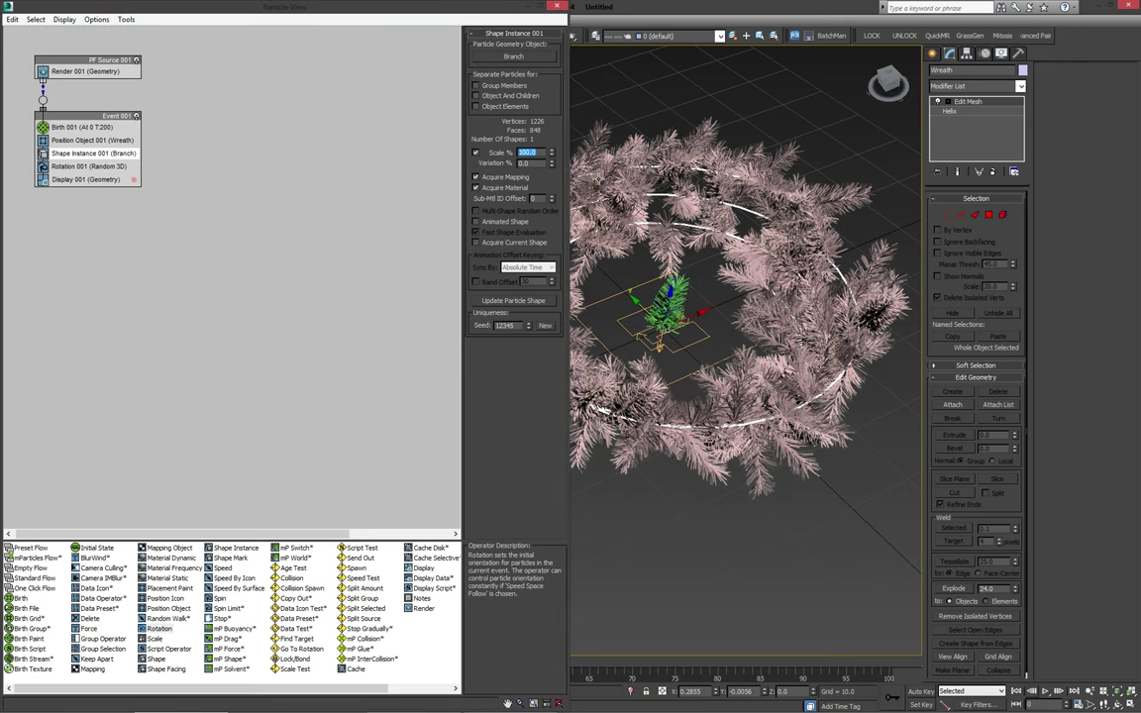
text(85)
key(Tab)
text(15)
key(Return)
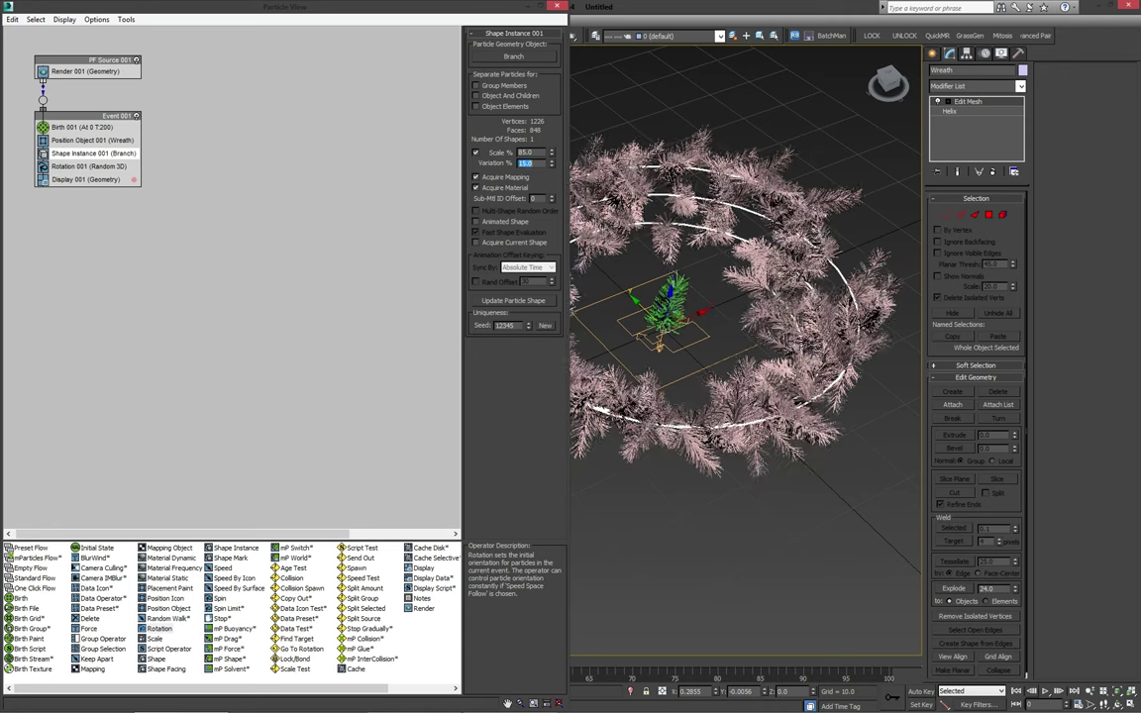
Step: Set the twig instances' scale to 75% with a variation of 25%
alt+middle_drag(671, 216, 698, 283)
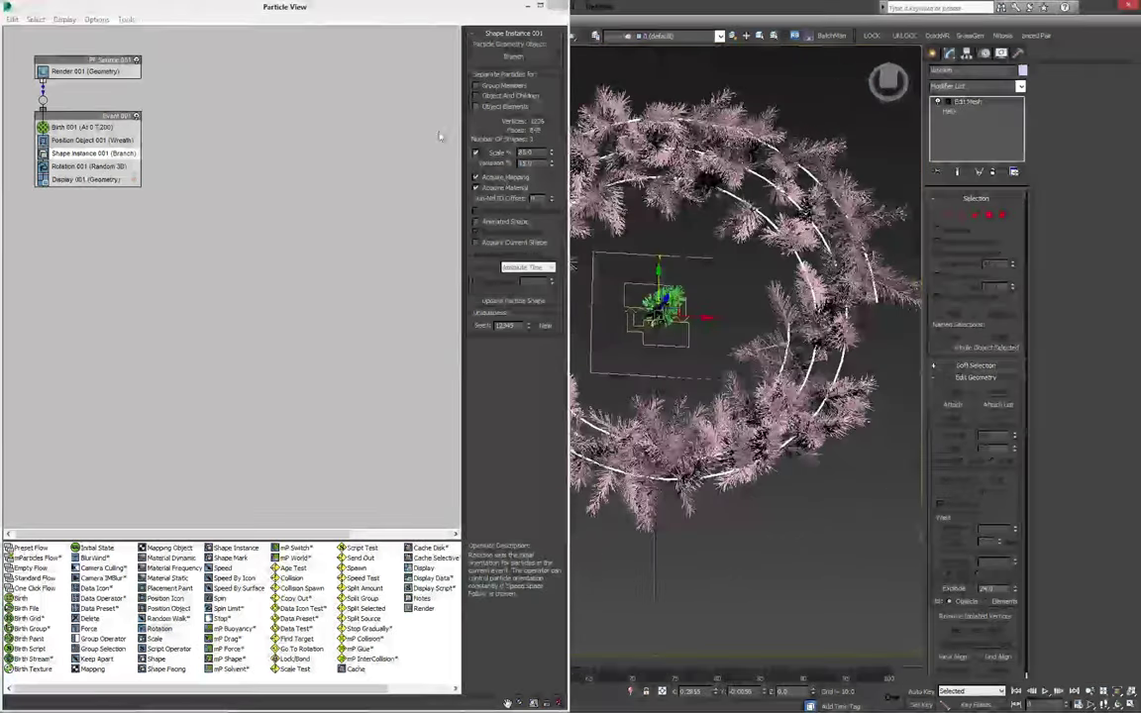
drag(534, 152, 494, 159)
text(75)
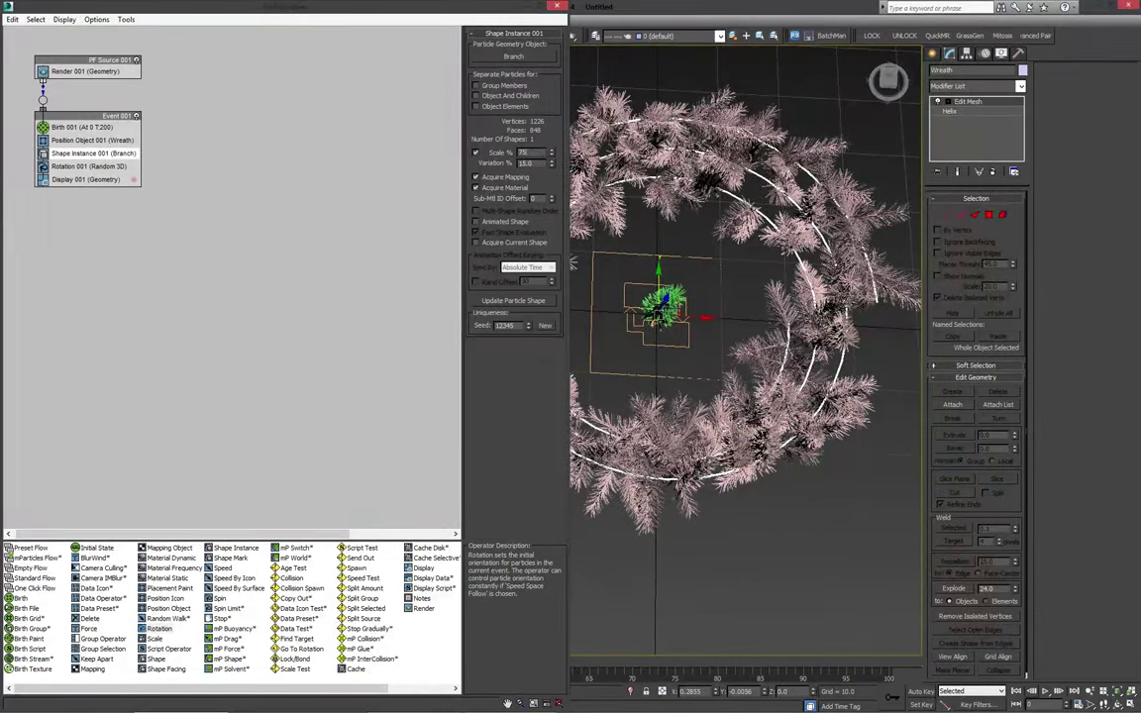
key(Tab)
text(25)
key(Return)
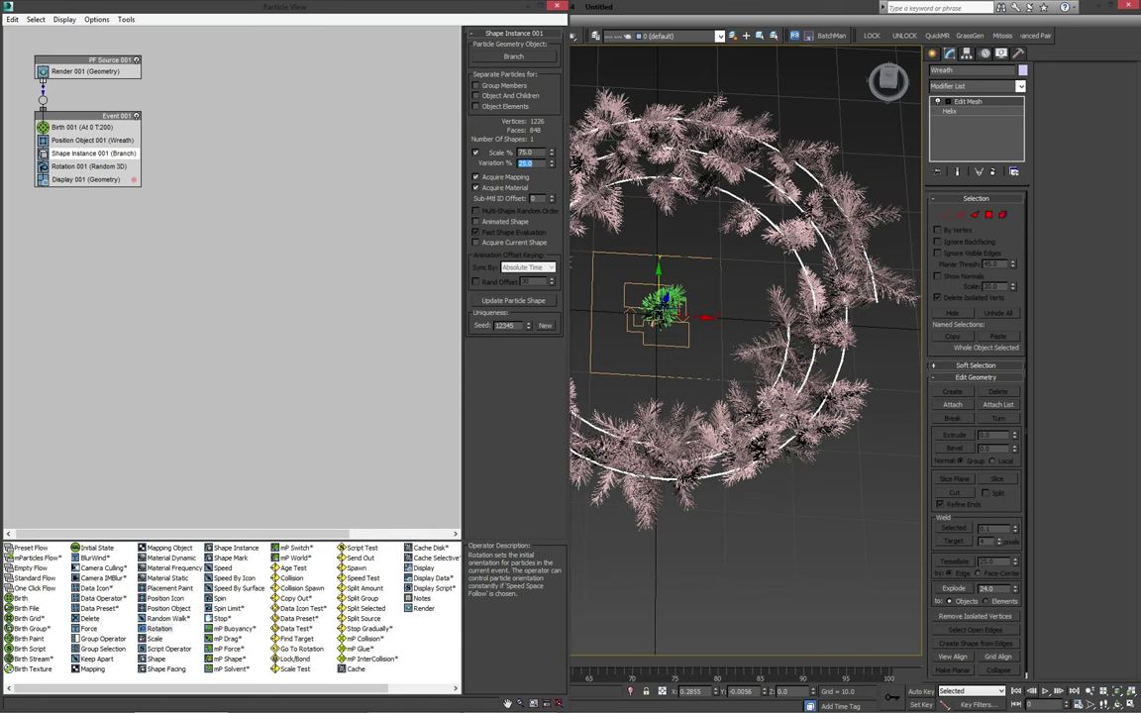
alt+middle_drag(597, 180, 669, 192)
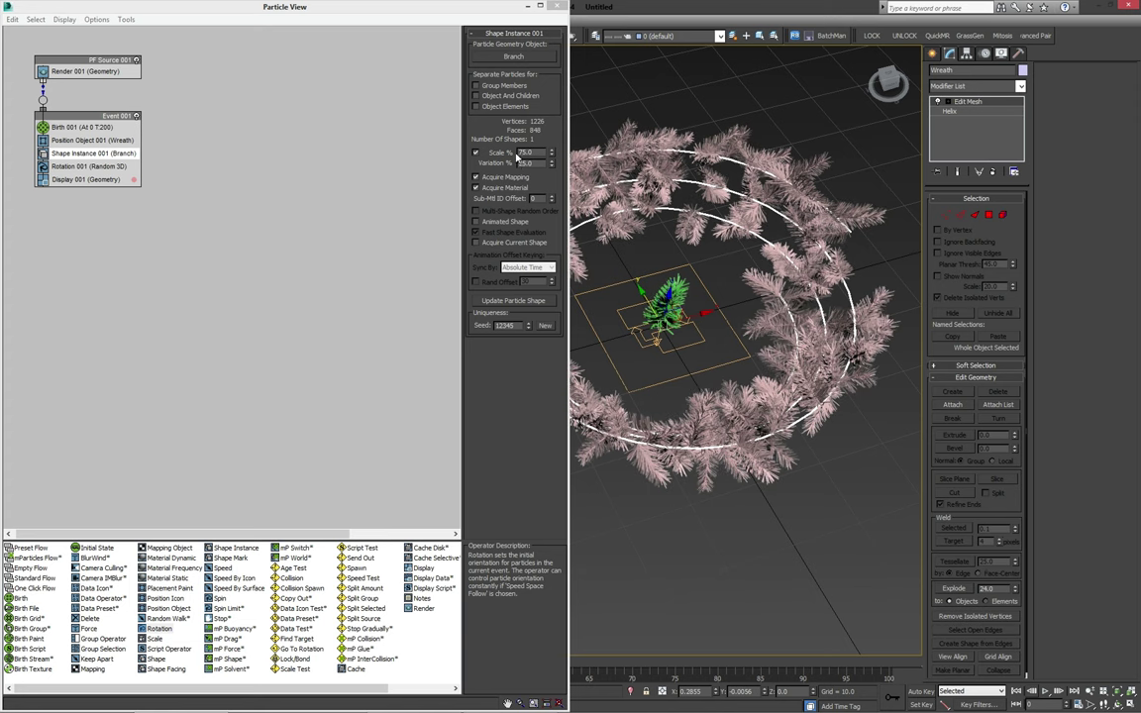
Step: Minimize Particle View and rotate the Wreath helix upright by 90 degrees about its X axis, using angle snap
middle_drag(684, 160, 733, 208)
scroll(677, 209, down, 3)
scroll(675, 224, up, 3)
click(526, 7)
middle_drag(500, 187, 292, 69)
scroll(568, 234, down, 3)
mouse_move(568, 235)
alt+middle_down()
mouse_move(617, 177)
mouse_move(588, 243)
alt+middle_up()
key(e)
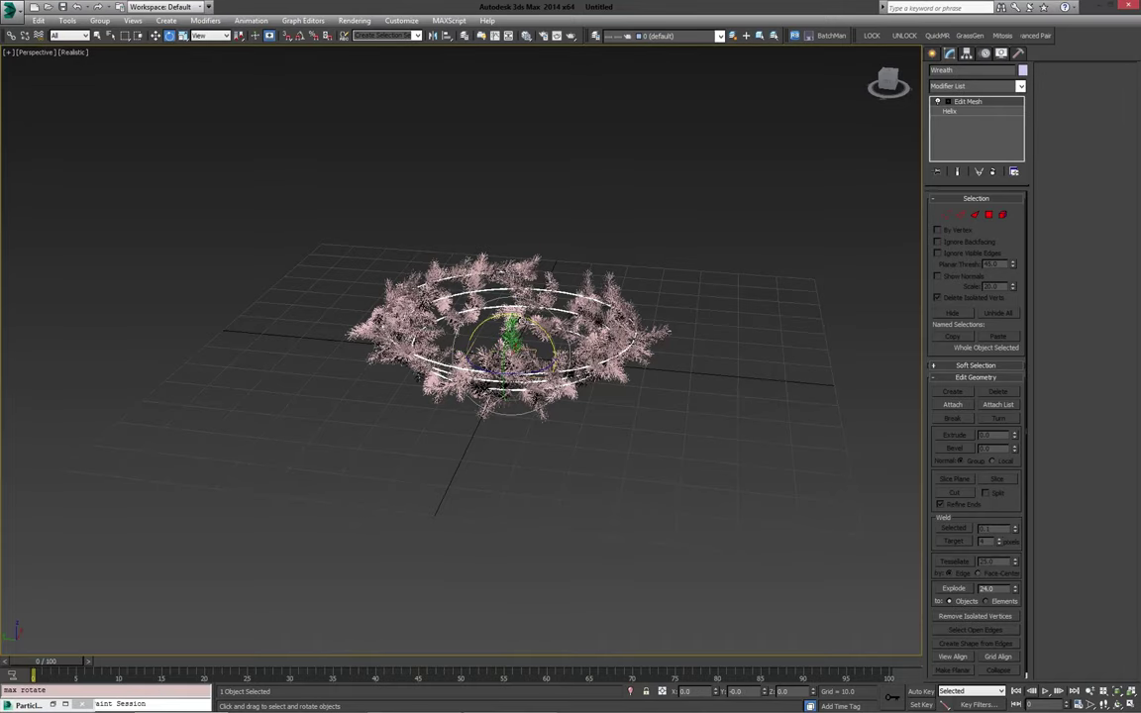
drag(536, 319, 525, 284)
key(a)
alt+middle_drag(525, 284, 465, 282)
Step: Move the Wreath helix straight up along Z by about 49 units, above the source twig
key(w)
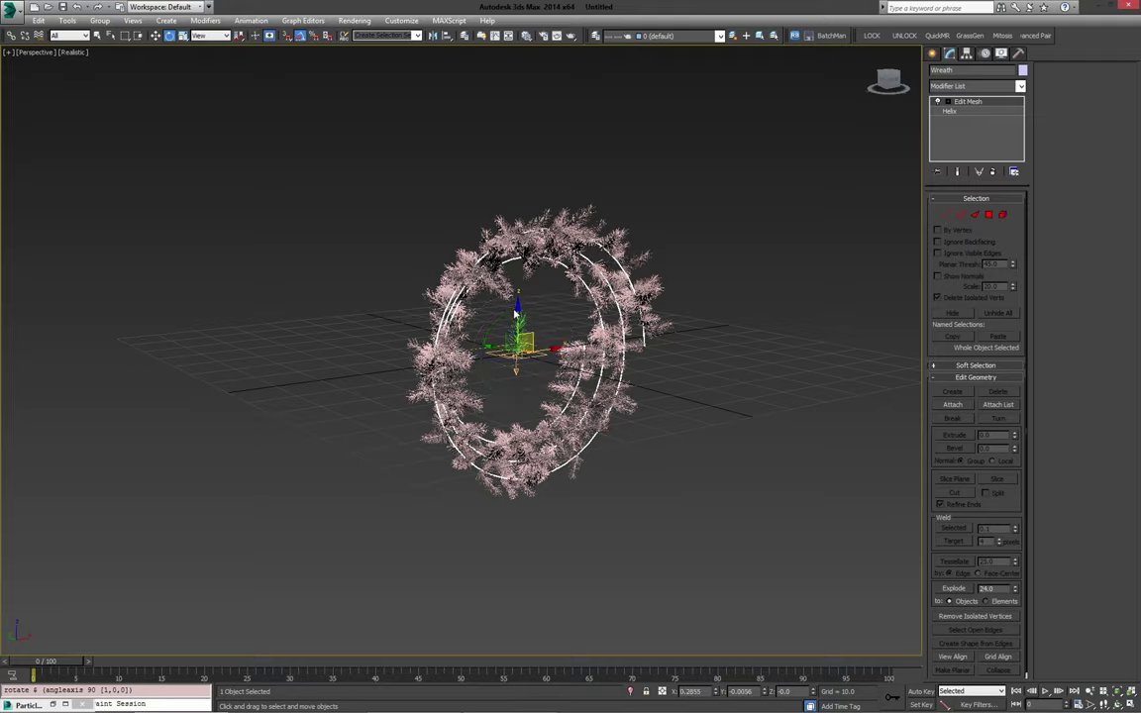
drag(517, 305, 518, 87)
middle_drag(590, 204, 584, 312)
alt+middle_drag(584, 312, 535, 315)
scroll(548, 330, up, 3)
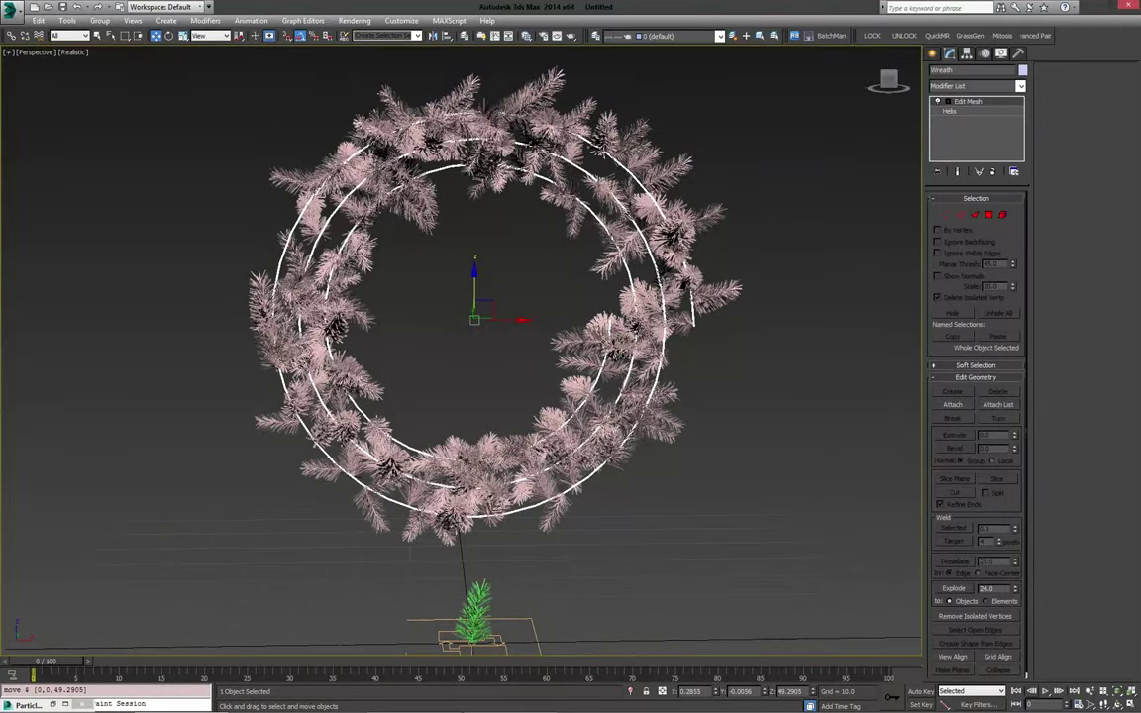
Step: Reopen Particle View and set the Birth 001 particle amount to 1000
key(6)
middle_drag(754, 342, 927, 394)
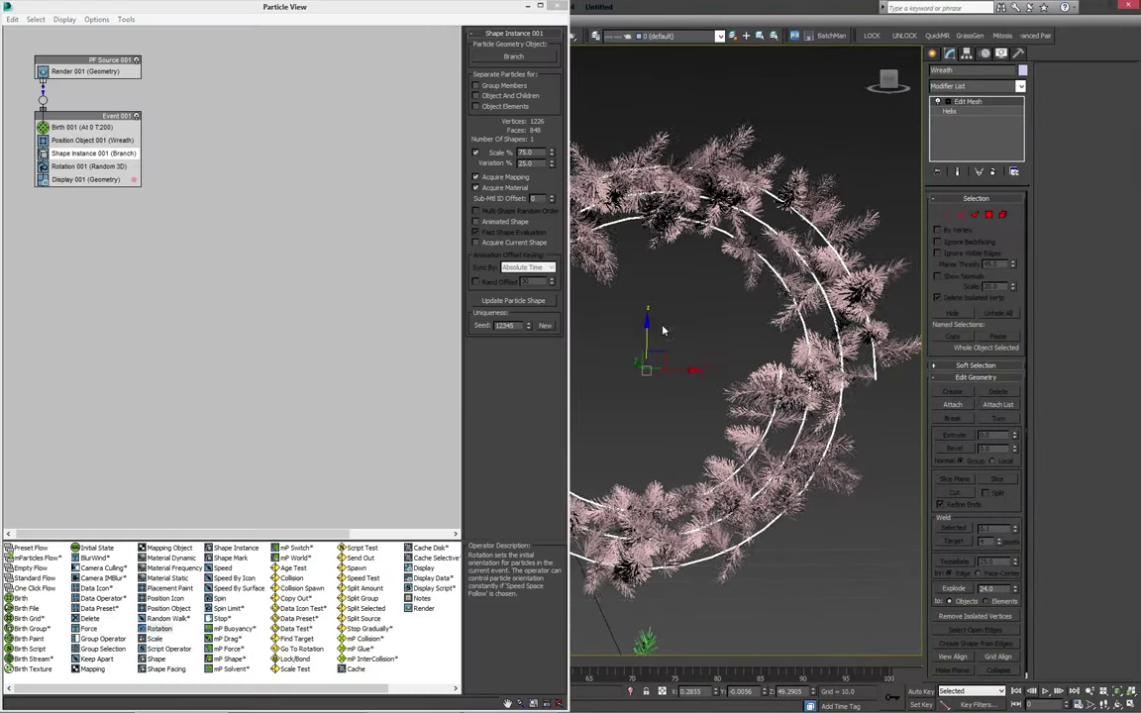
click(81, 127)
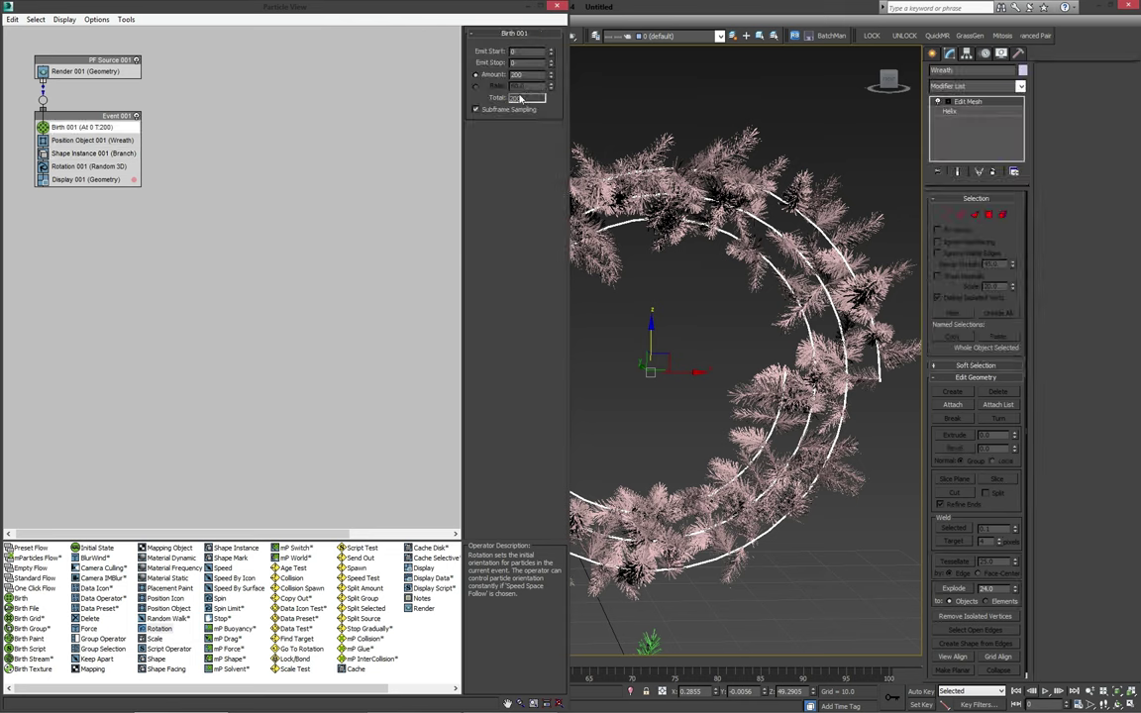
text(100)
key(Return)
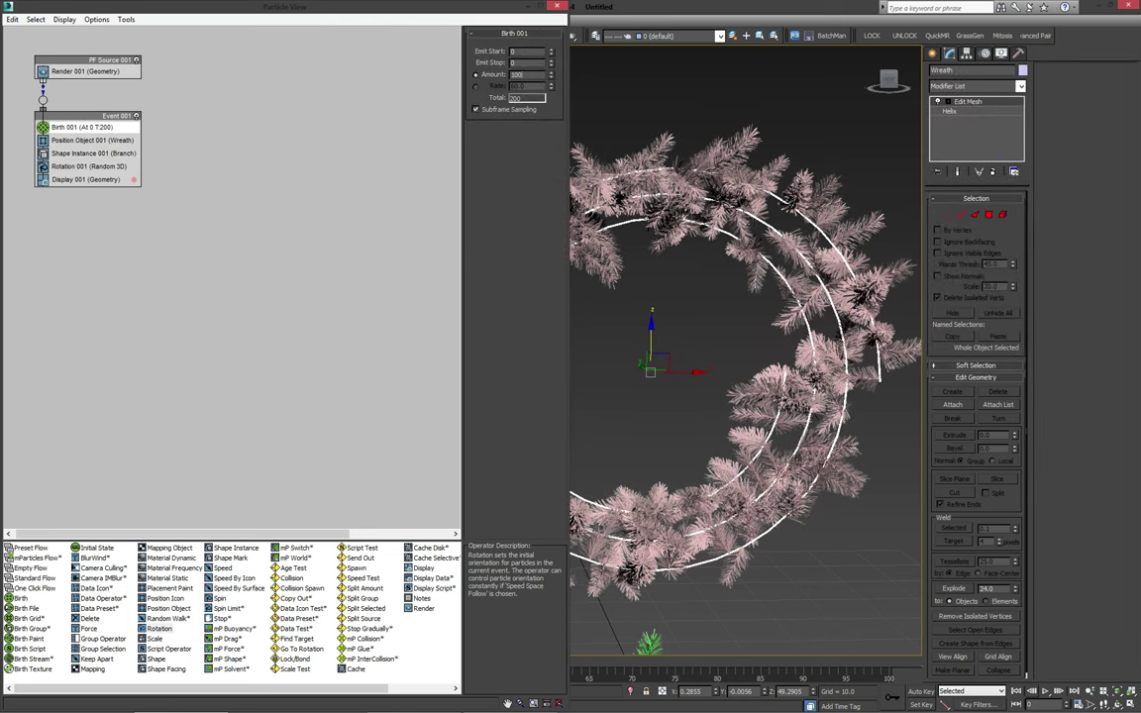
text(0)
key(Return)
mouse_move(704, 293)
alt+middle_down()
mouse_move(681, 305)
mouse_move(703, 316)
mouse_move(690, 323)
mouse_move(705, 307)
alt+middle_up()
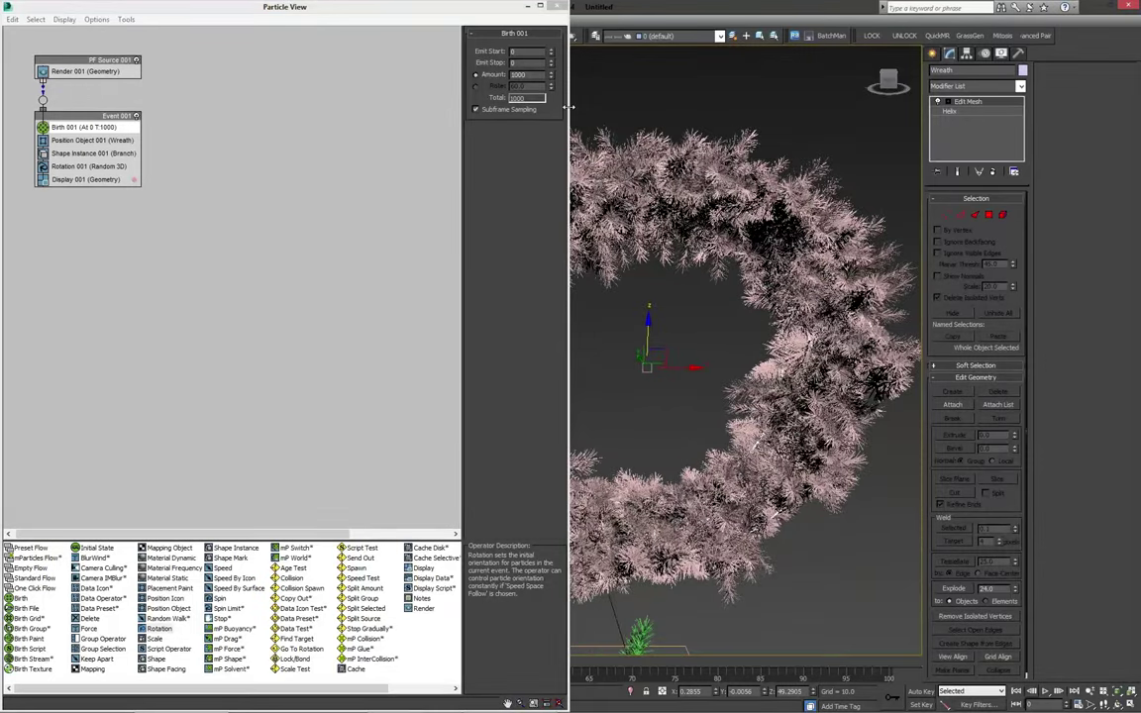
Step: Examine the twig coverage around the wreath from several angles and distances
middle_drag(652, 532, 711, 419)
alt+middle_drag(725, 170, 532, 86)
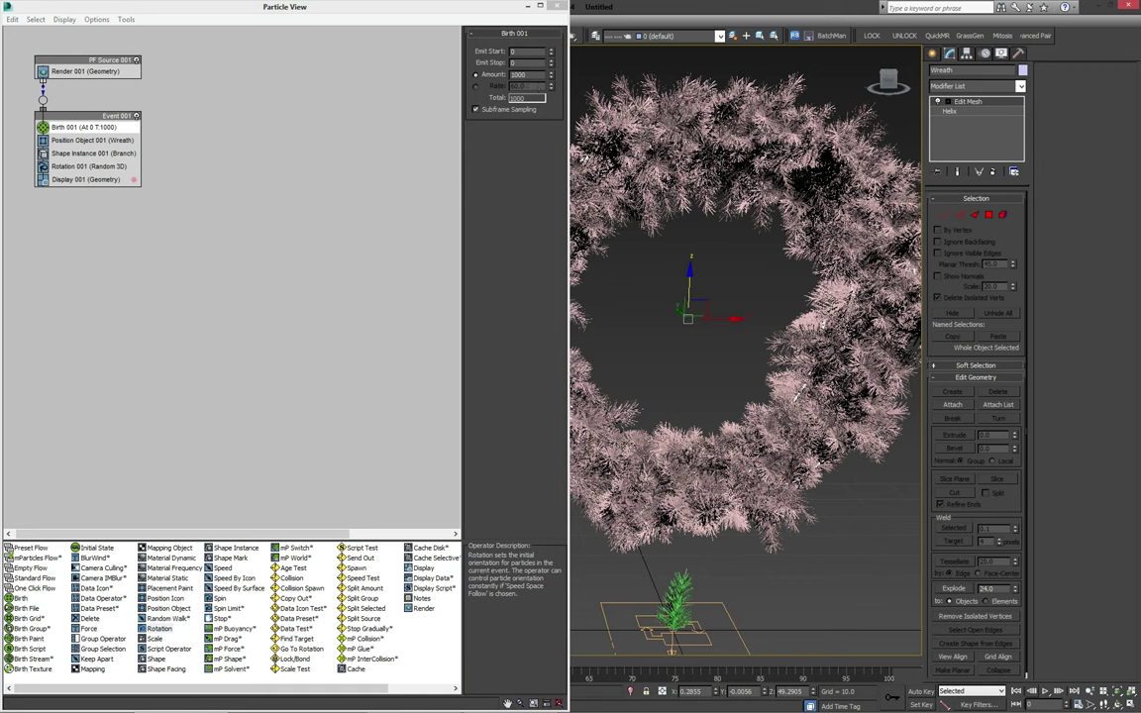
alt+middle_drag(639, 419, 632, 368)
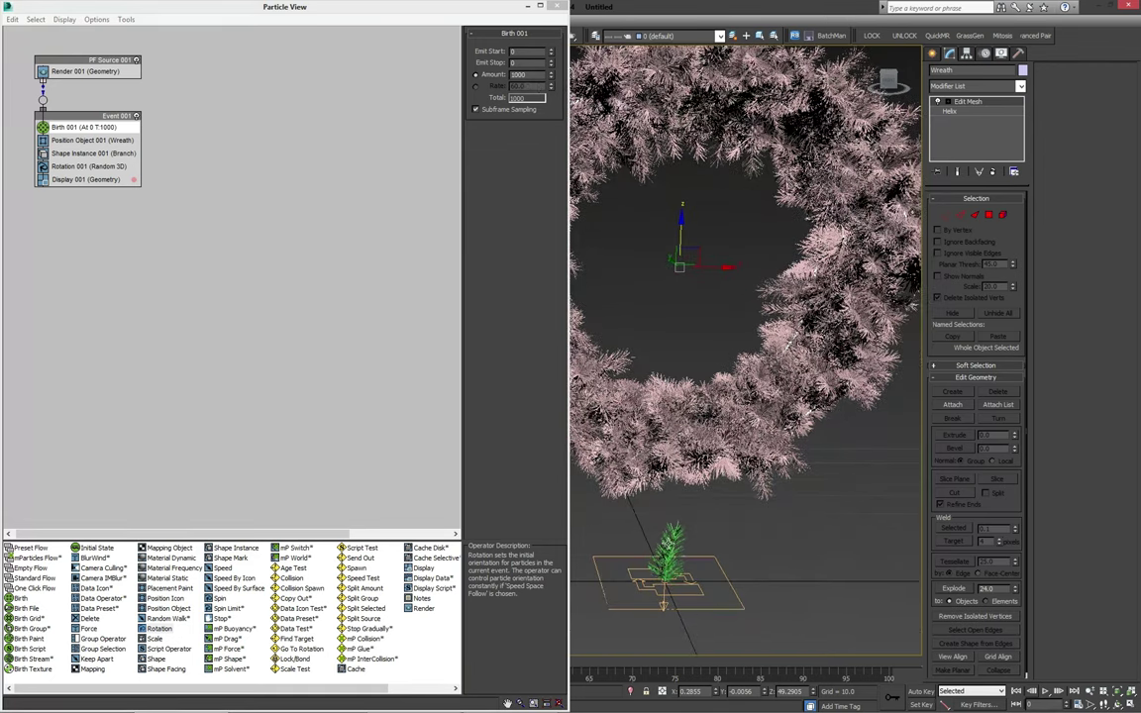
alt+middle_drag(674, 305, 657, 366)
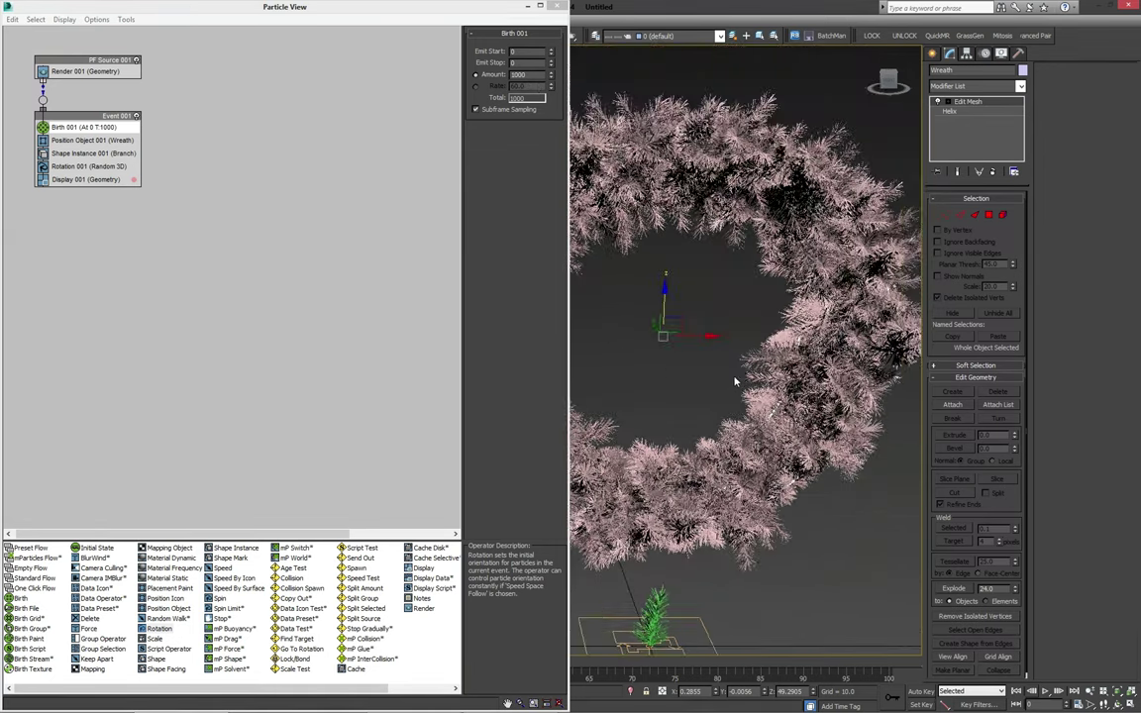
alt+middle_drag(735, 379, 694, 391)
scroll(670, 368, down, 3)
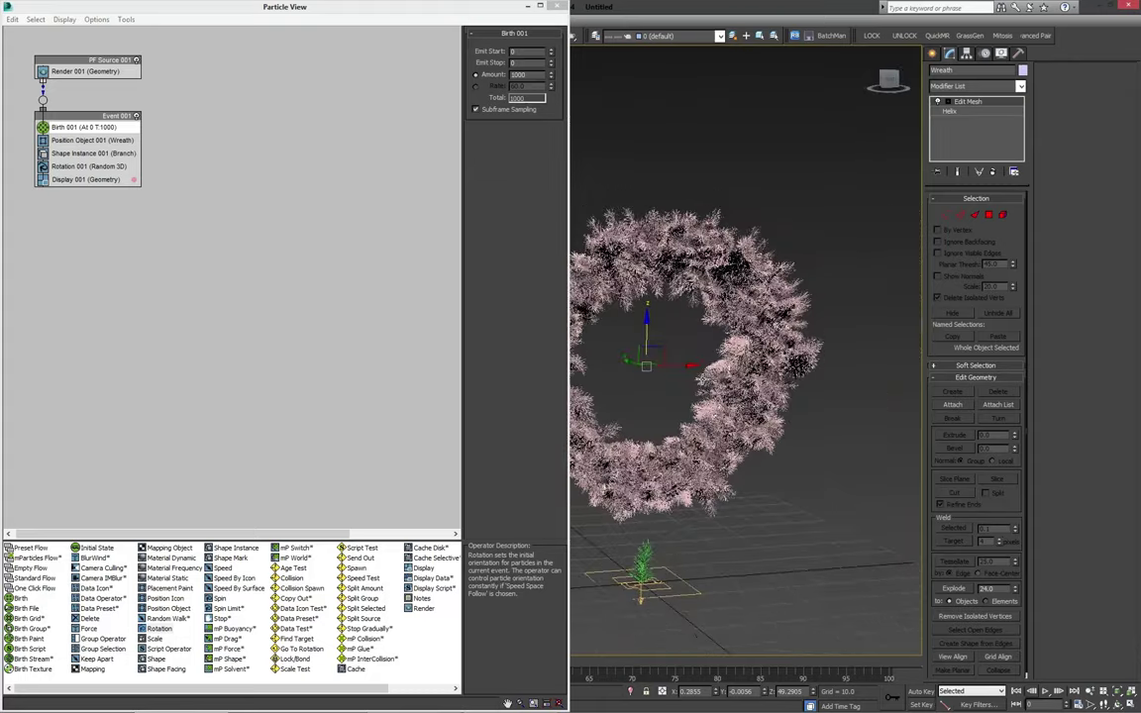
Step: Minimize Particle View and hide the source Branch twig mesh below the wreath
click(529, 7)
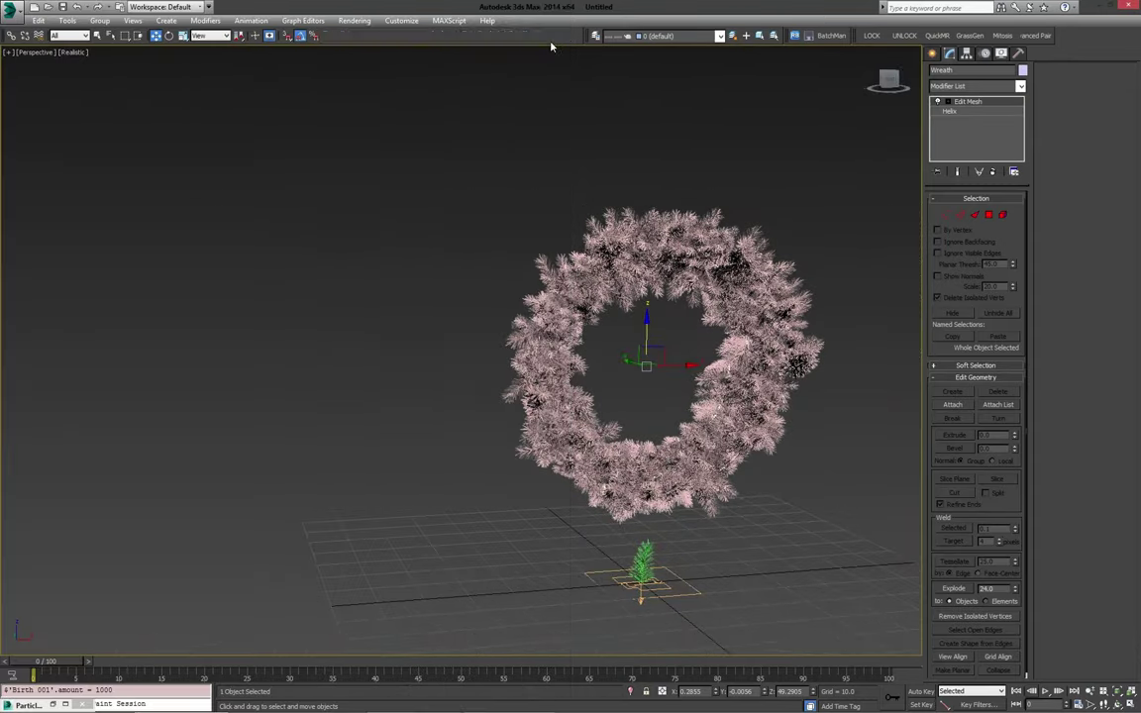
middle_drag(620, 300, 547, 227)
scroll(572, 303, up, 3)
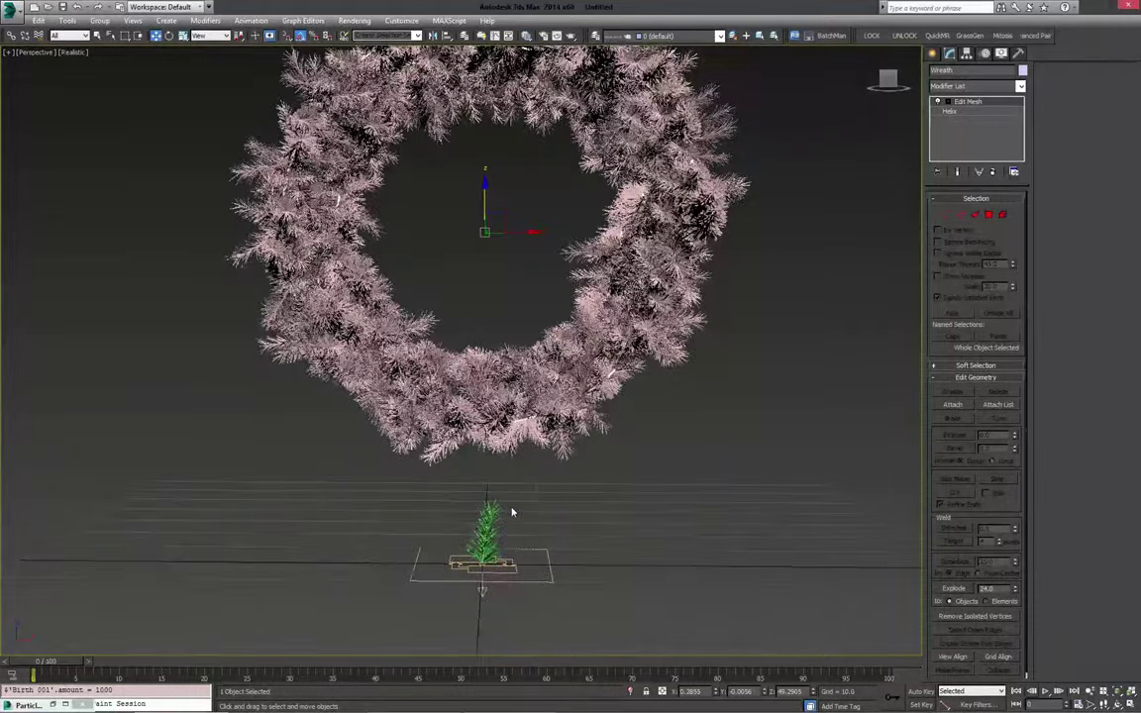
click(488, 530)
right_click(625, 485)
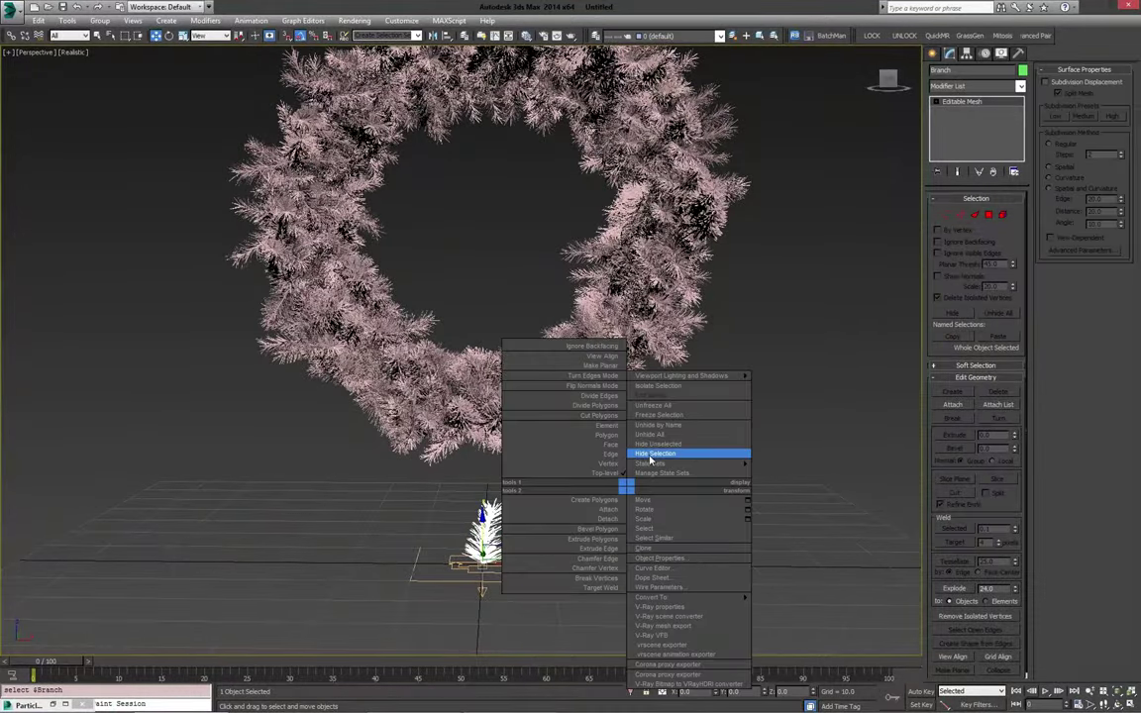
click(654, 453)
alt+middle_drag(529, 303, 476, 369)
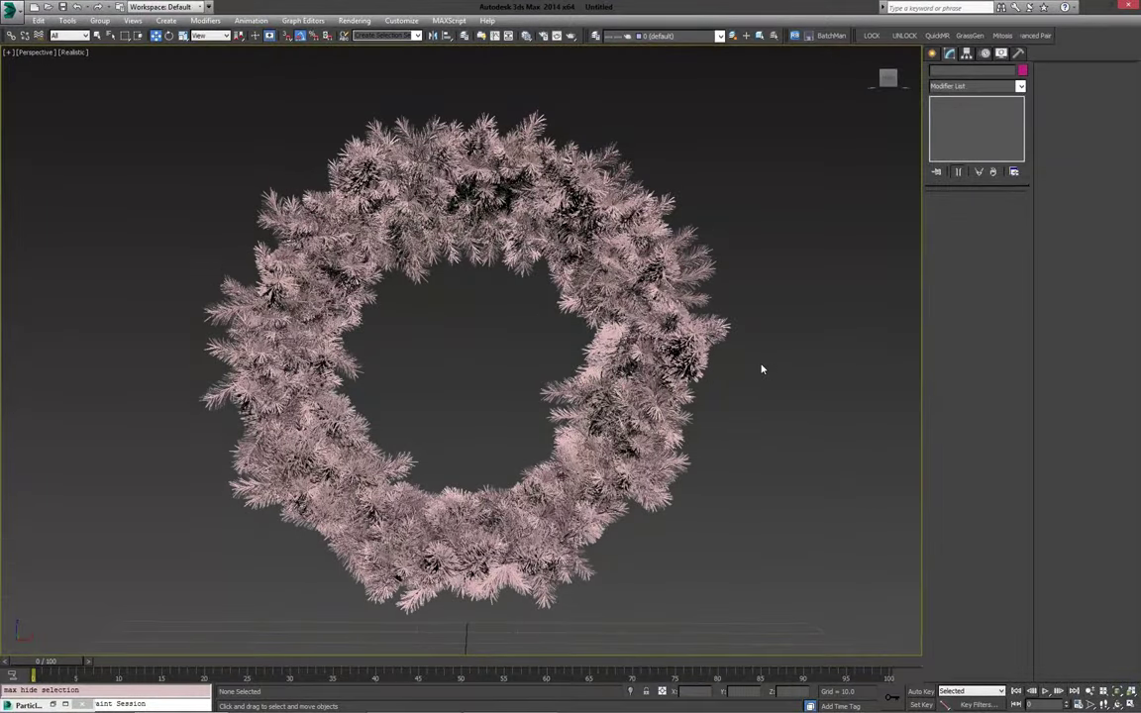